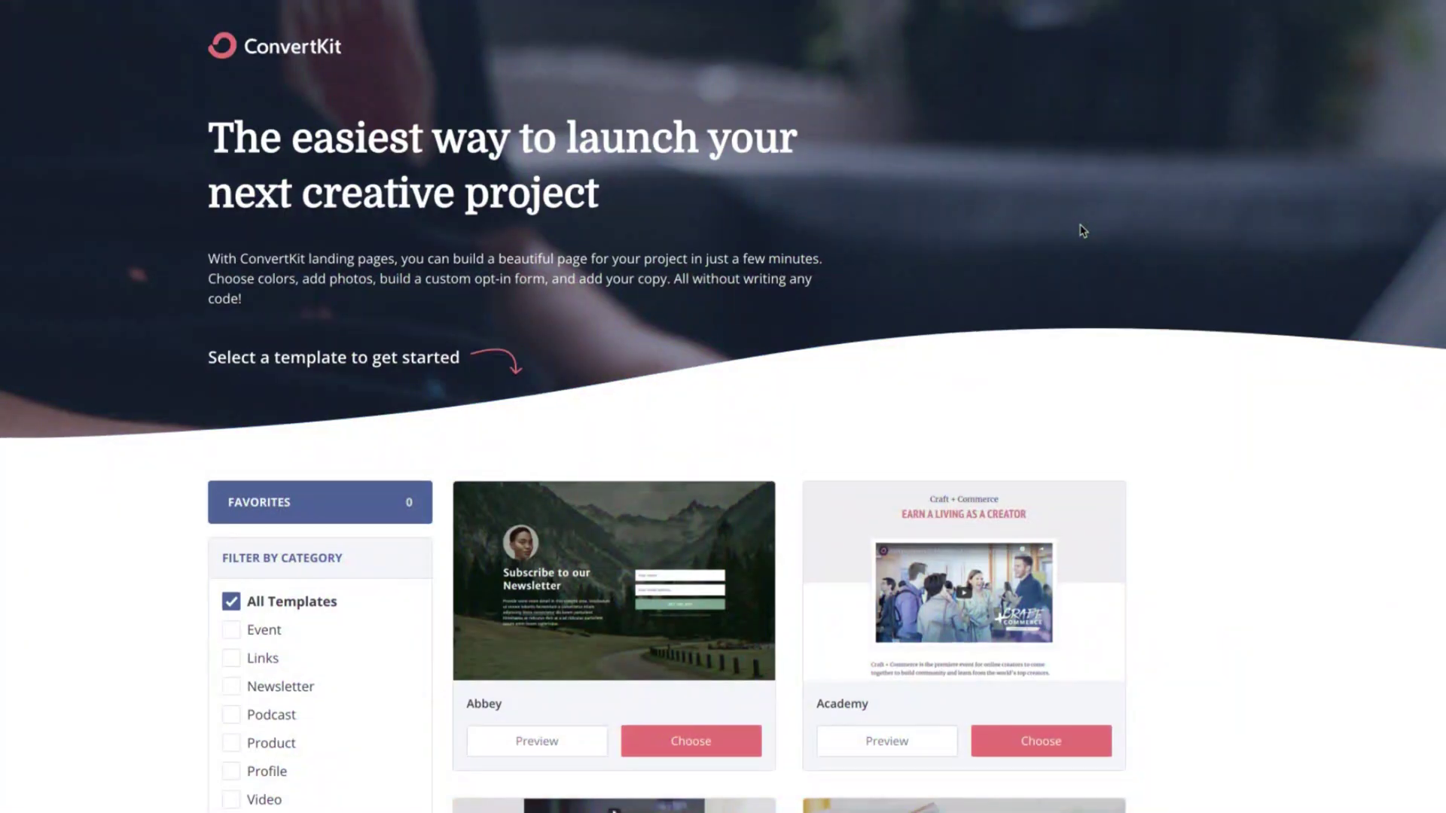
scroll(1085, 229, "down", 4)
scroll(1096, 230, "down", 10)
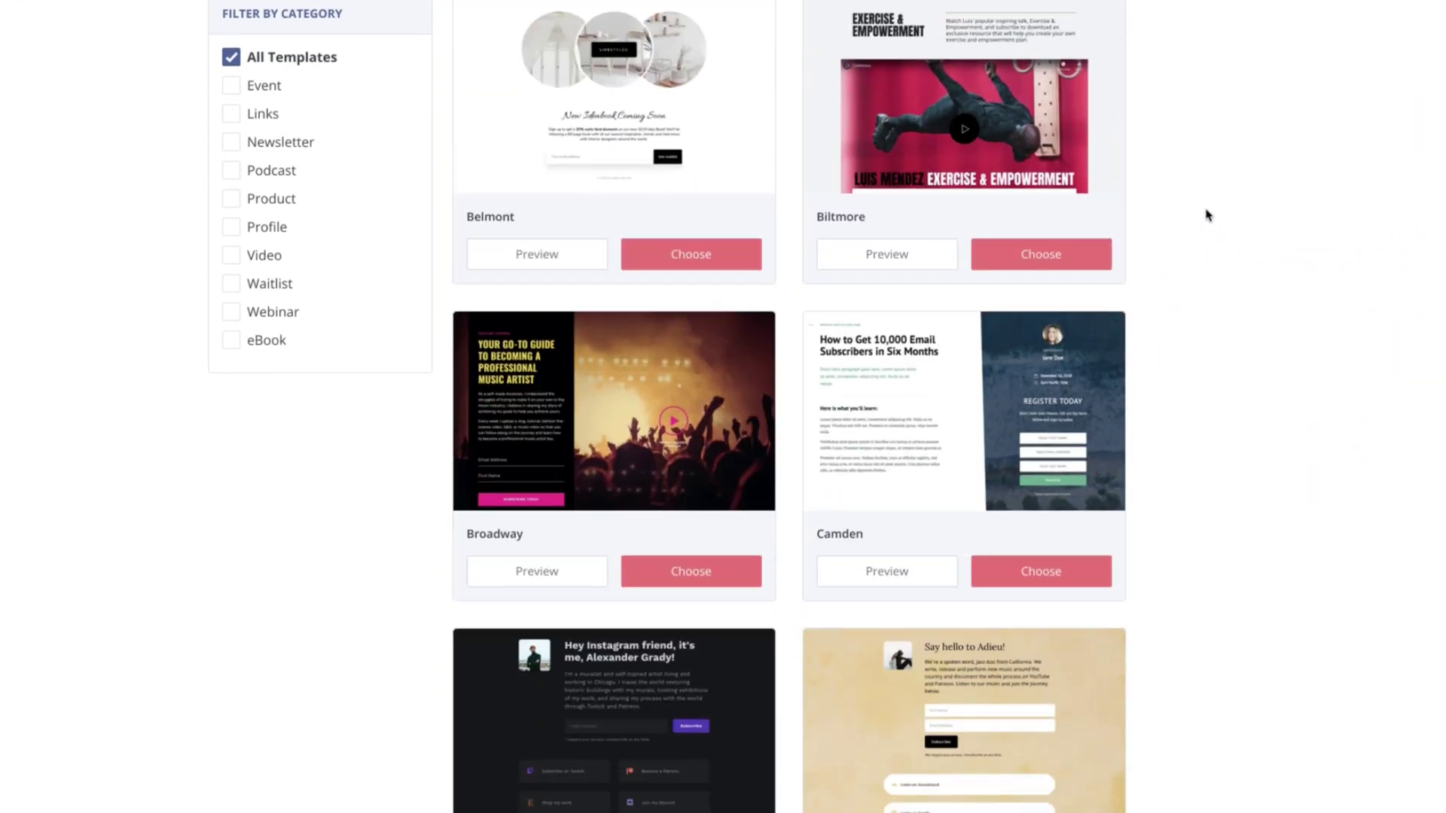
scroll(1212, 216, "down", 20)
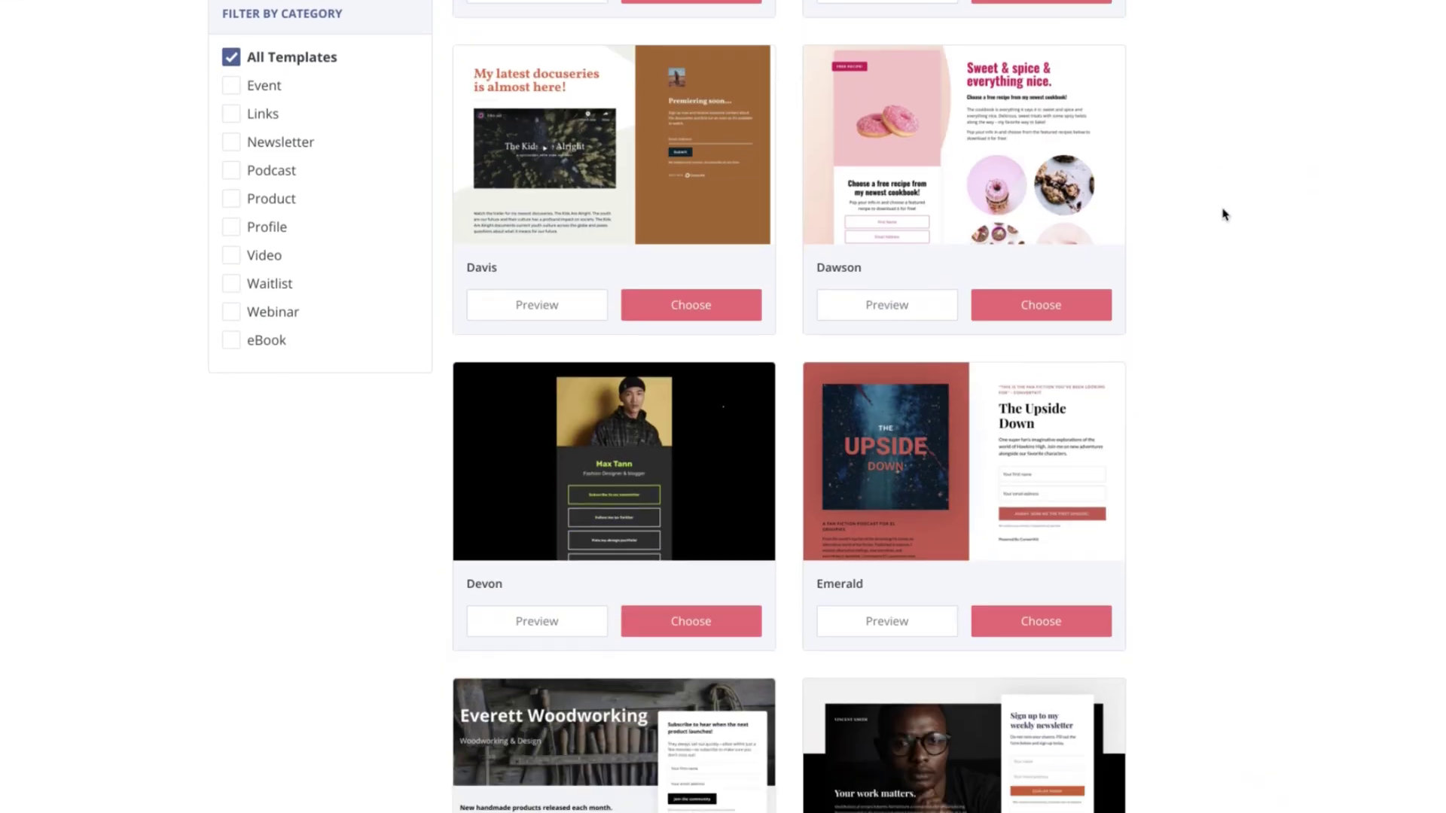
scroll(1228, 214, "down", 20)
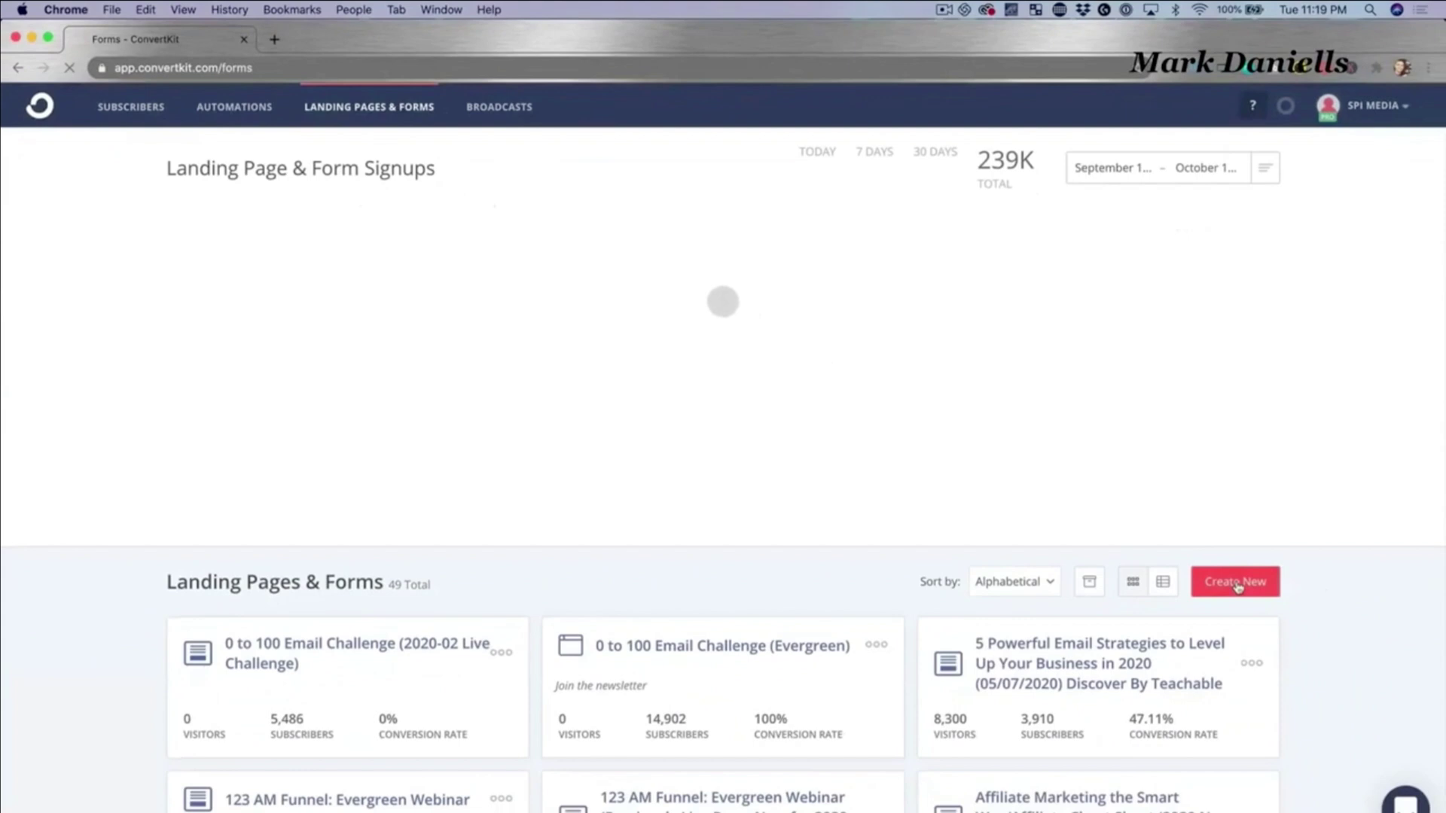
Create a new Landing Page and pick the Abbey template from the template gallery
left_click(1236, 583)
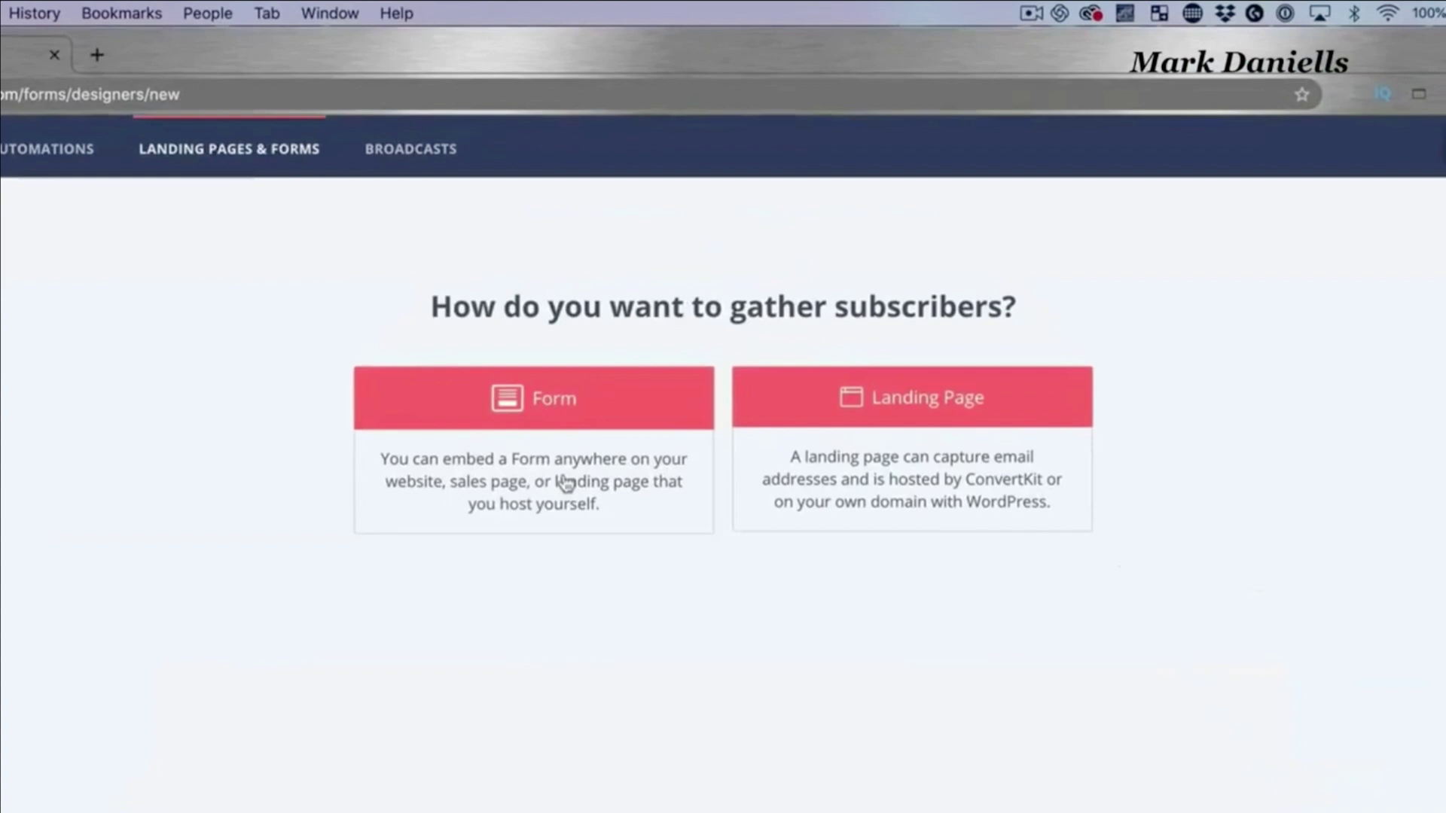
left_click(983, 476)
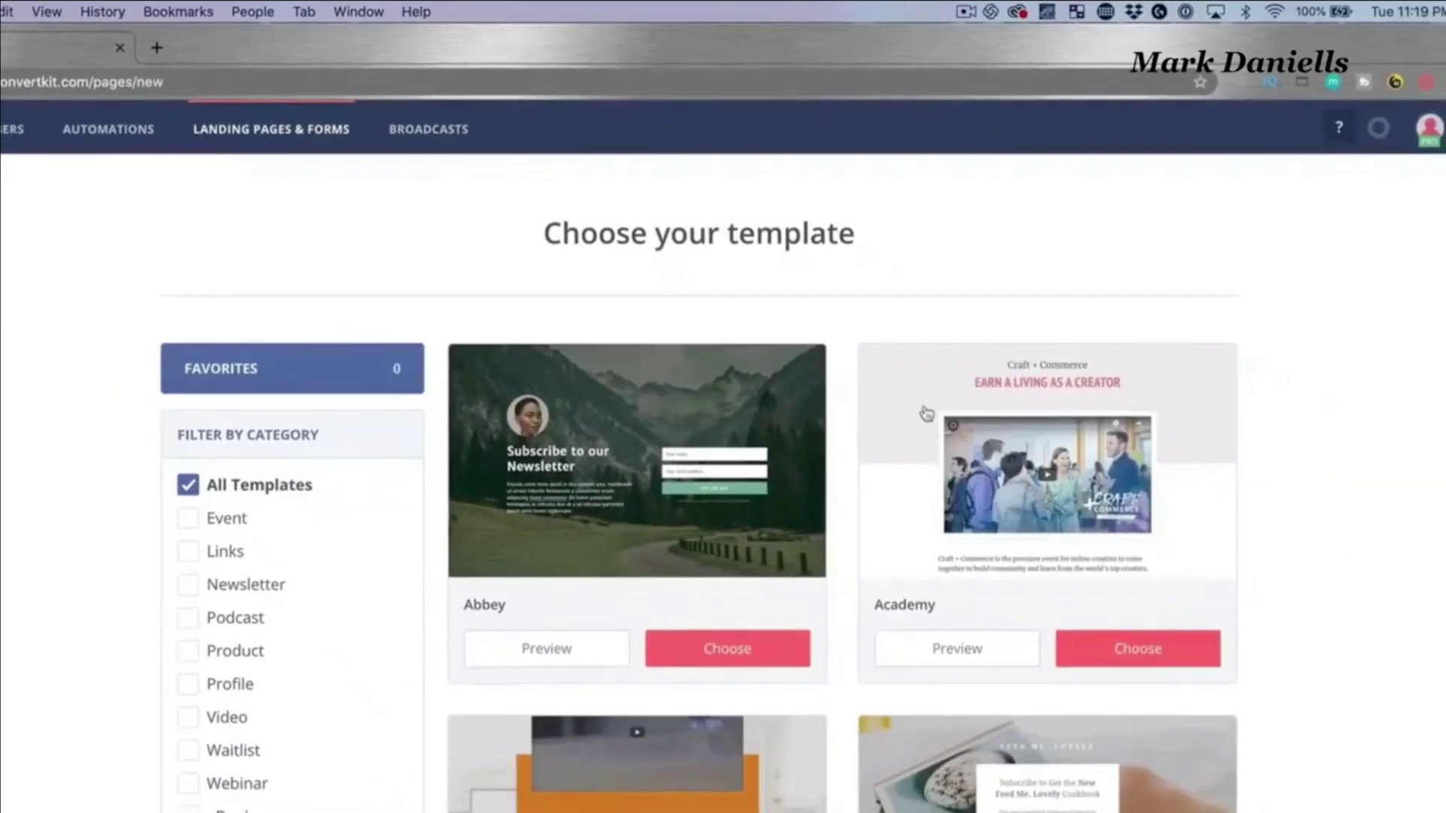
scroll(926, 412, "down", 2)
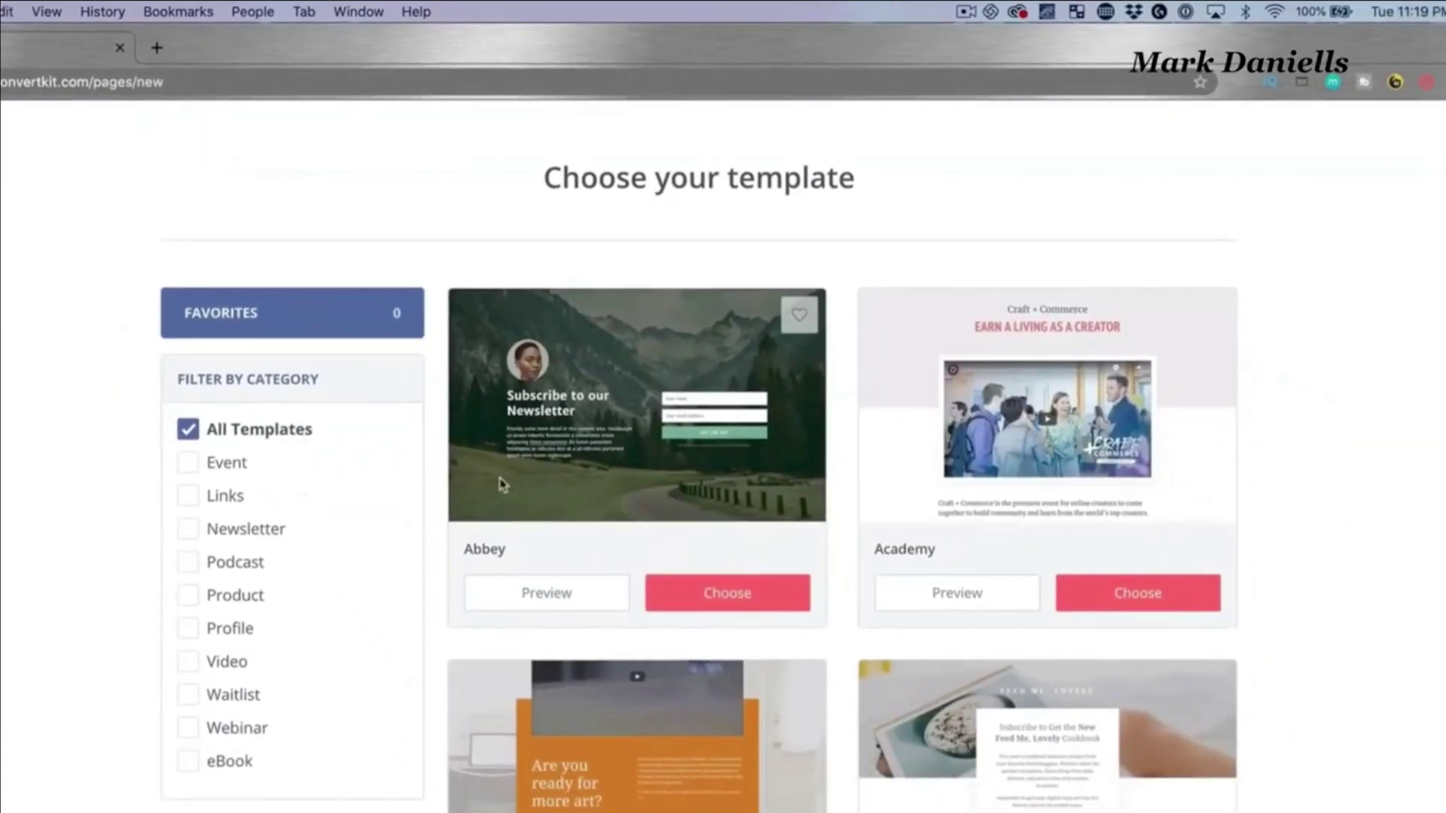
scroll(500, 485, "down", 3)
scroll(841, 461, "down", 10)
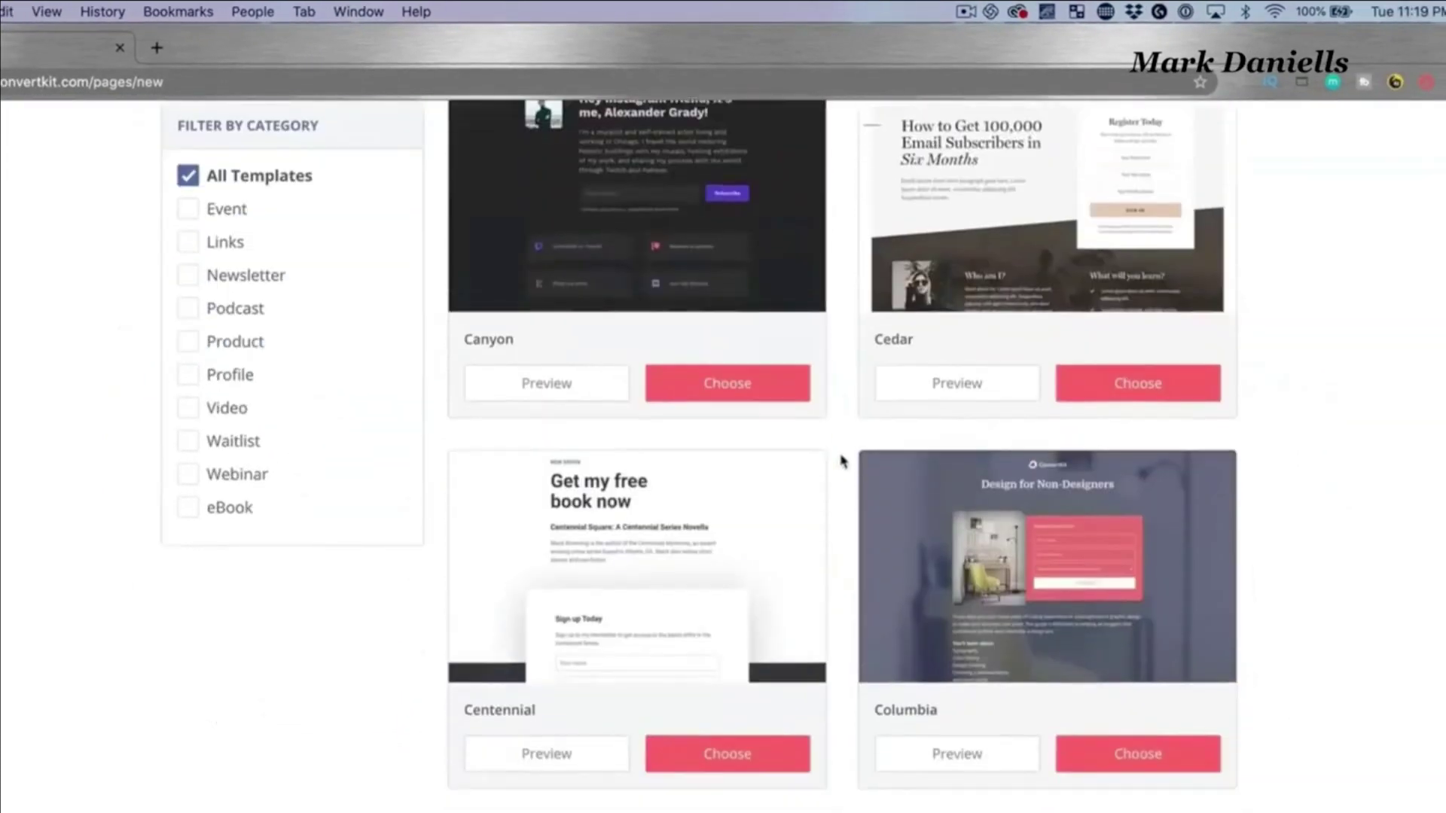
scroll(845, 462, "up", 15)
scroll(725, 687, "down", 2)
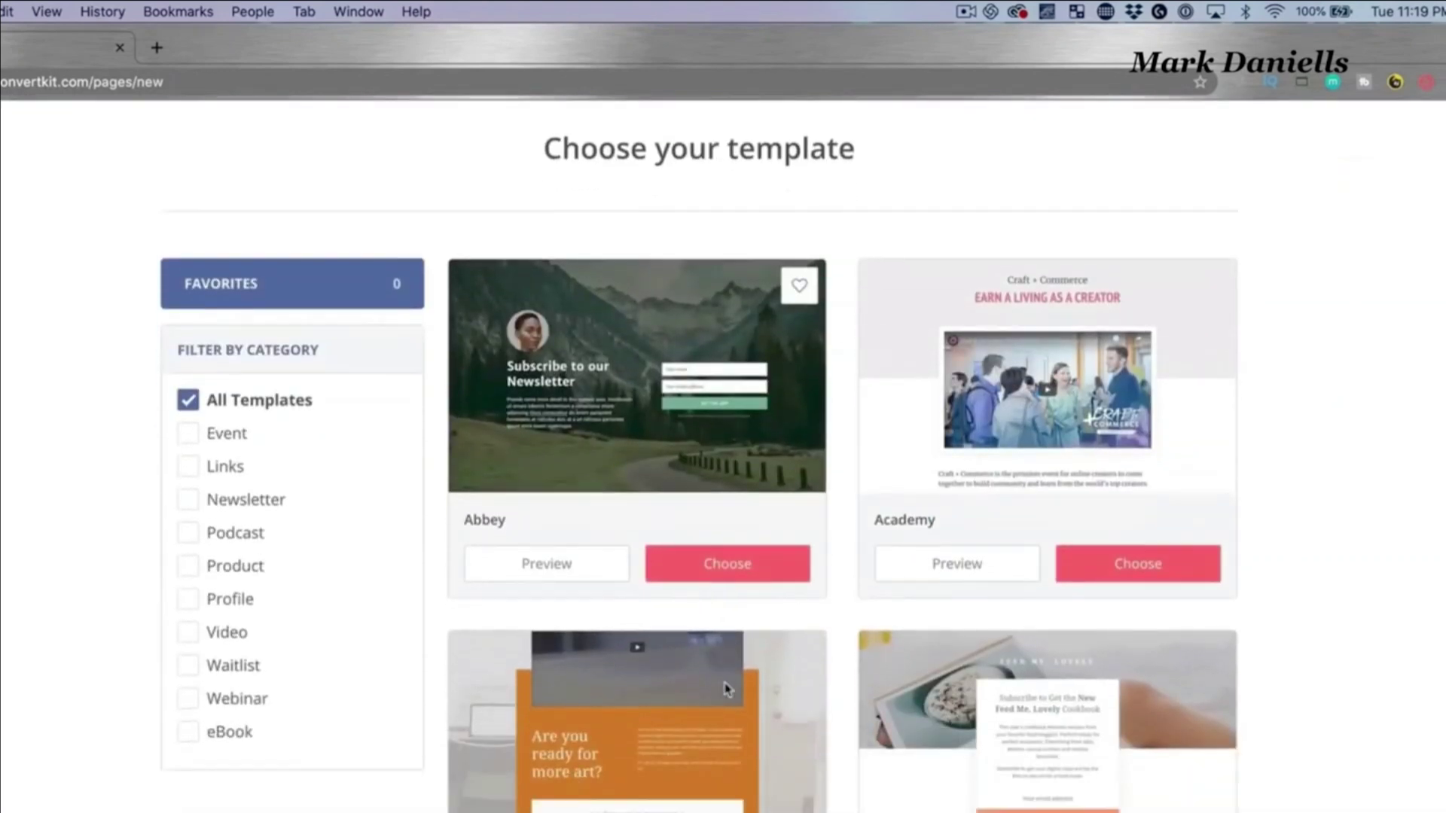
left_click(756, 571)
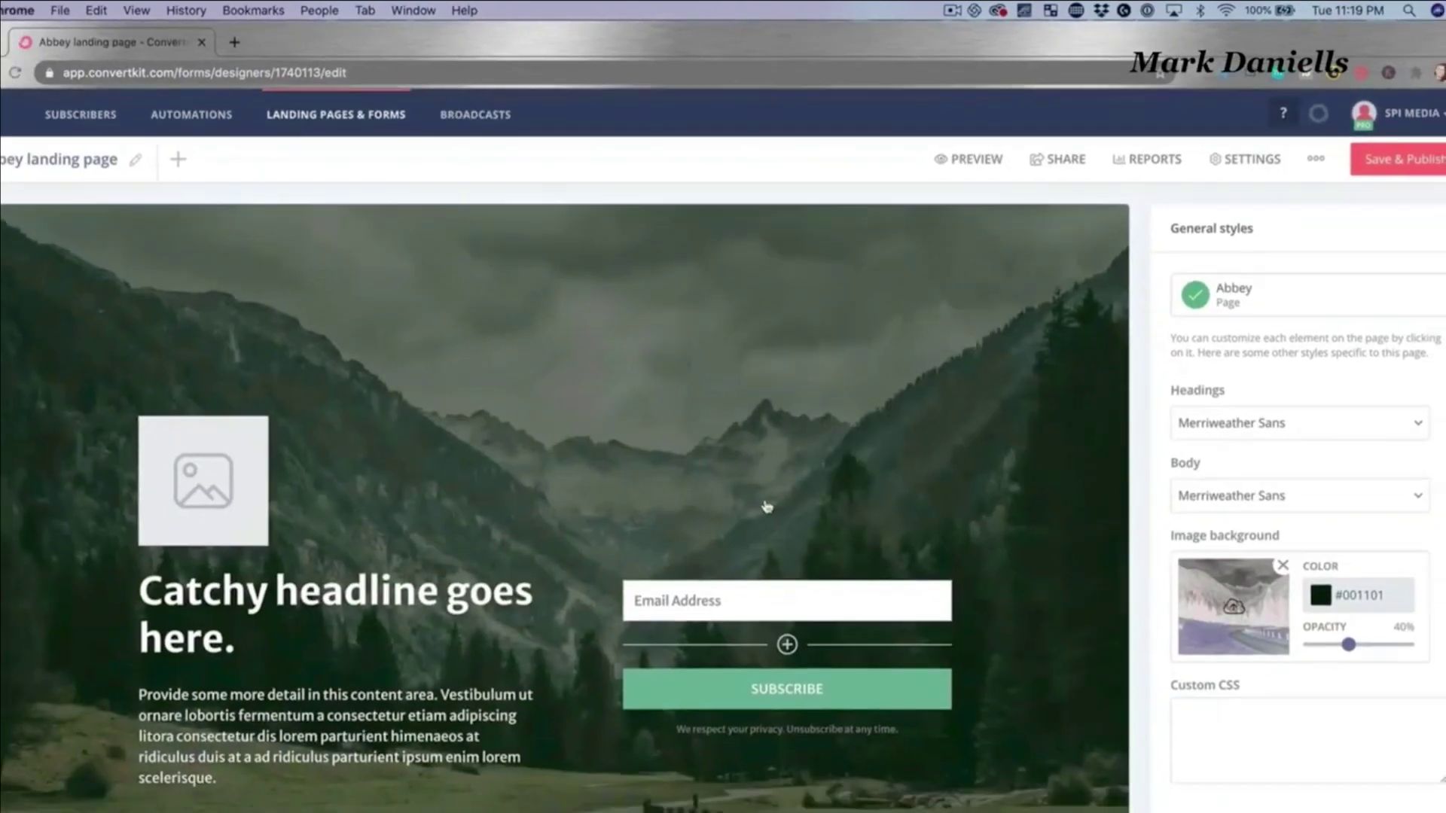
Fill the image placeholder with the laptop-and-Gmail photo from an Unsplash 'email marketing' search
scroll(769, 471, "down", 2)
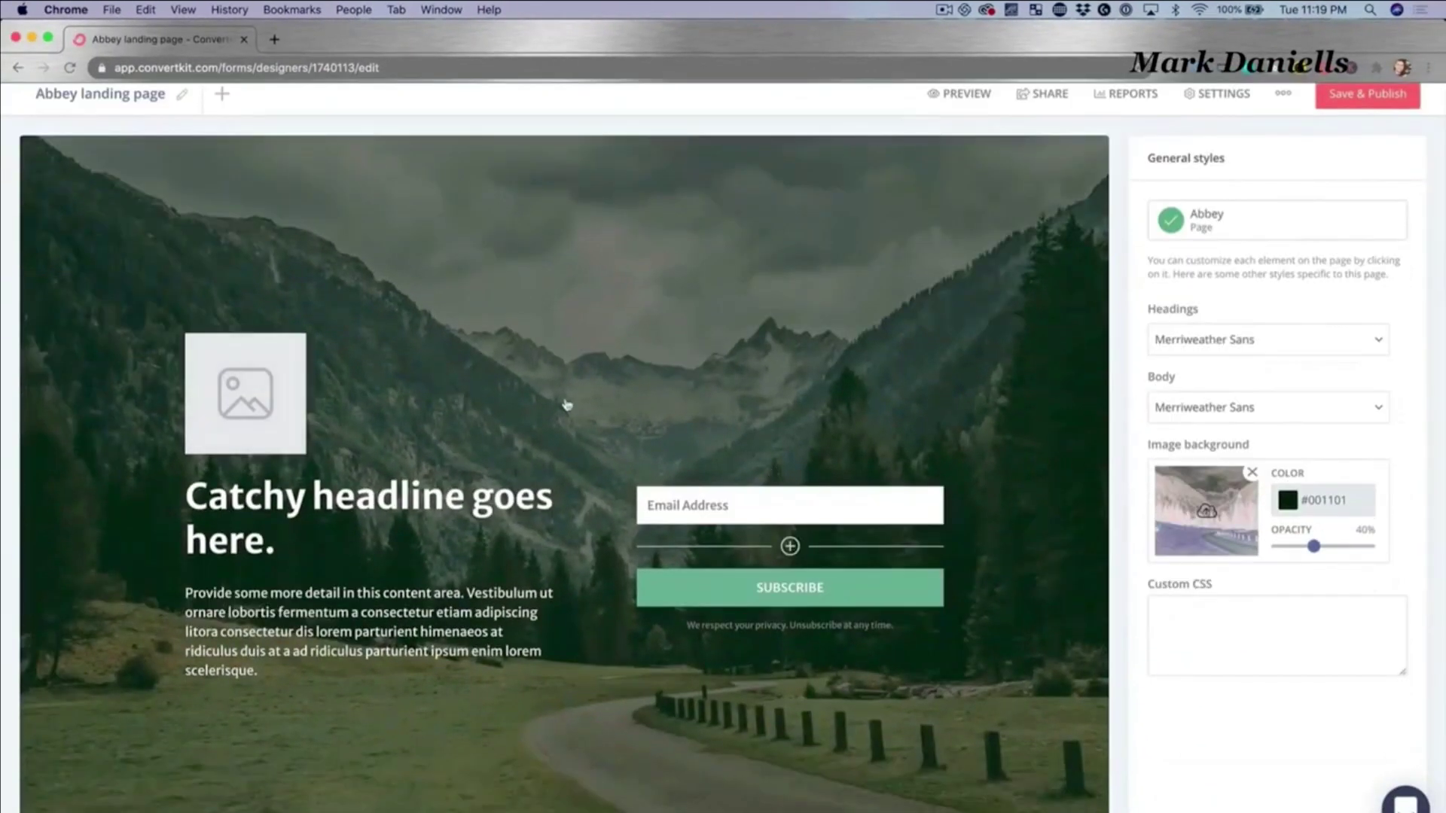
left_click(272, 389)
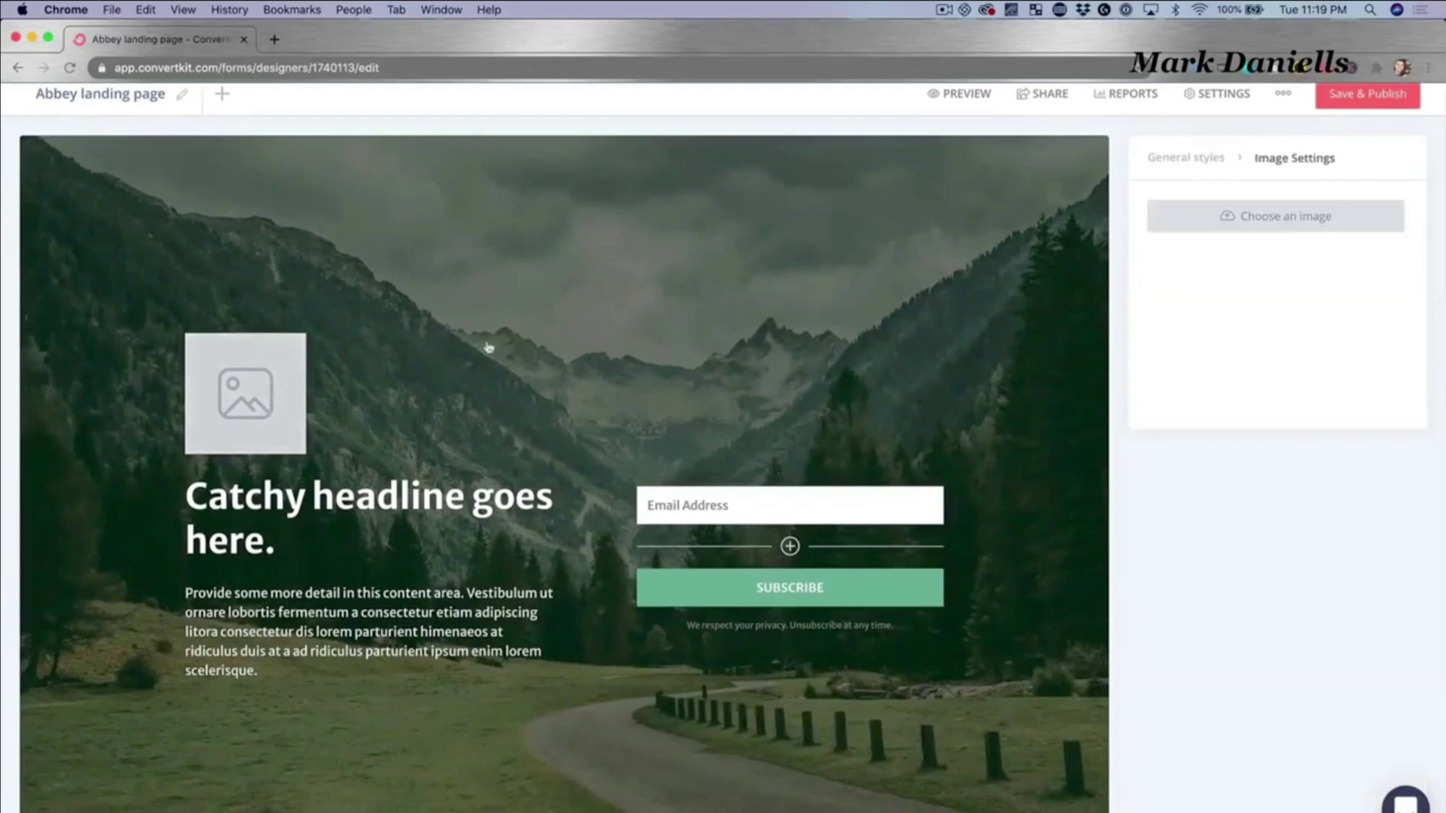
left_click(1295, 225)
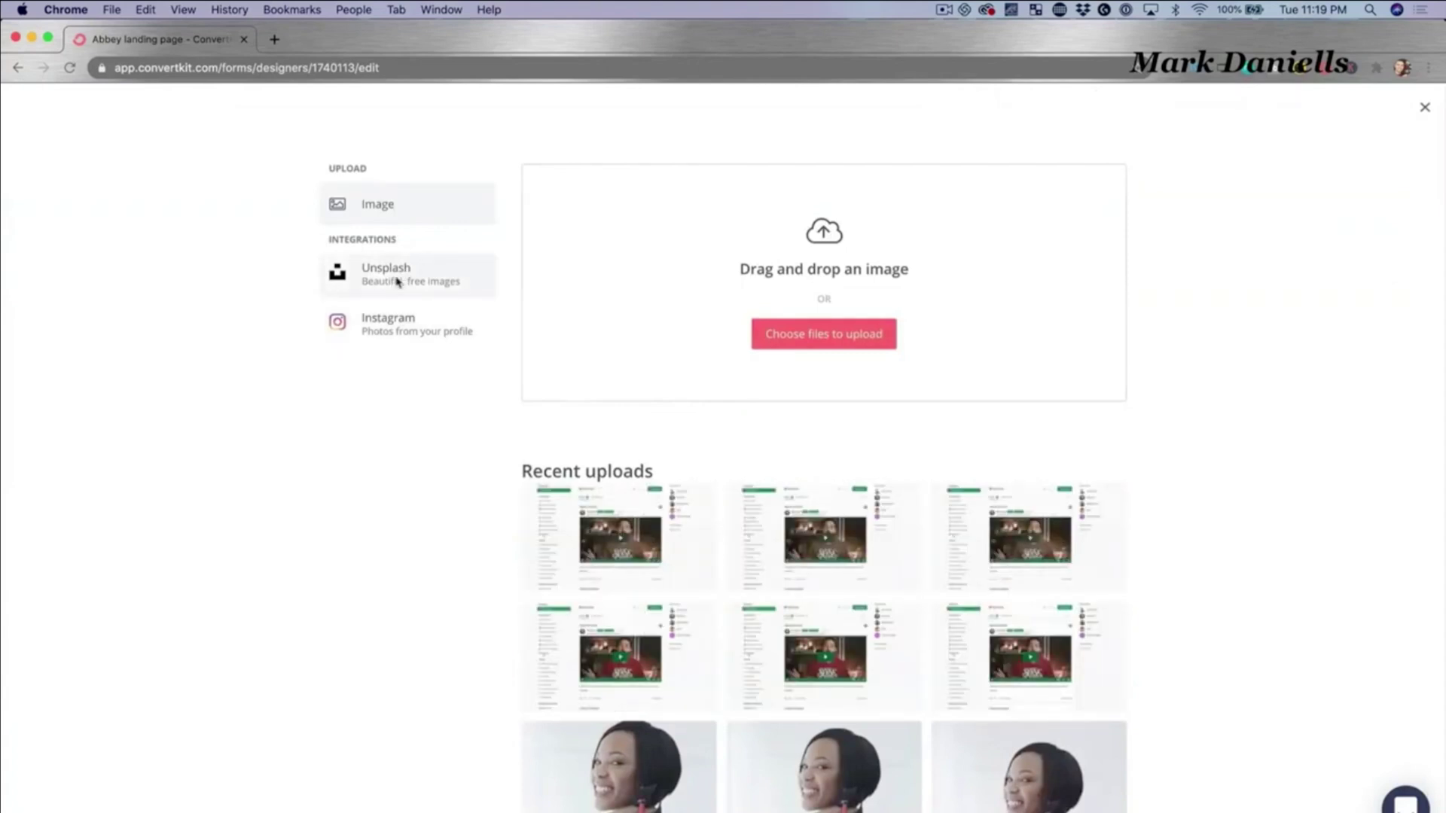
left_click(396, 283)
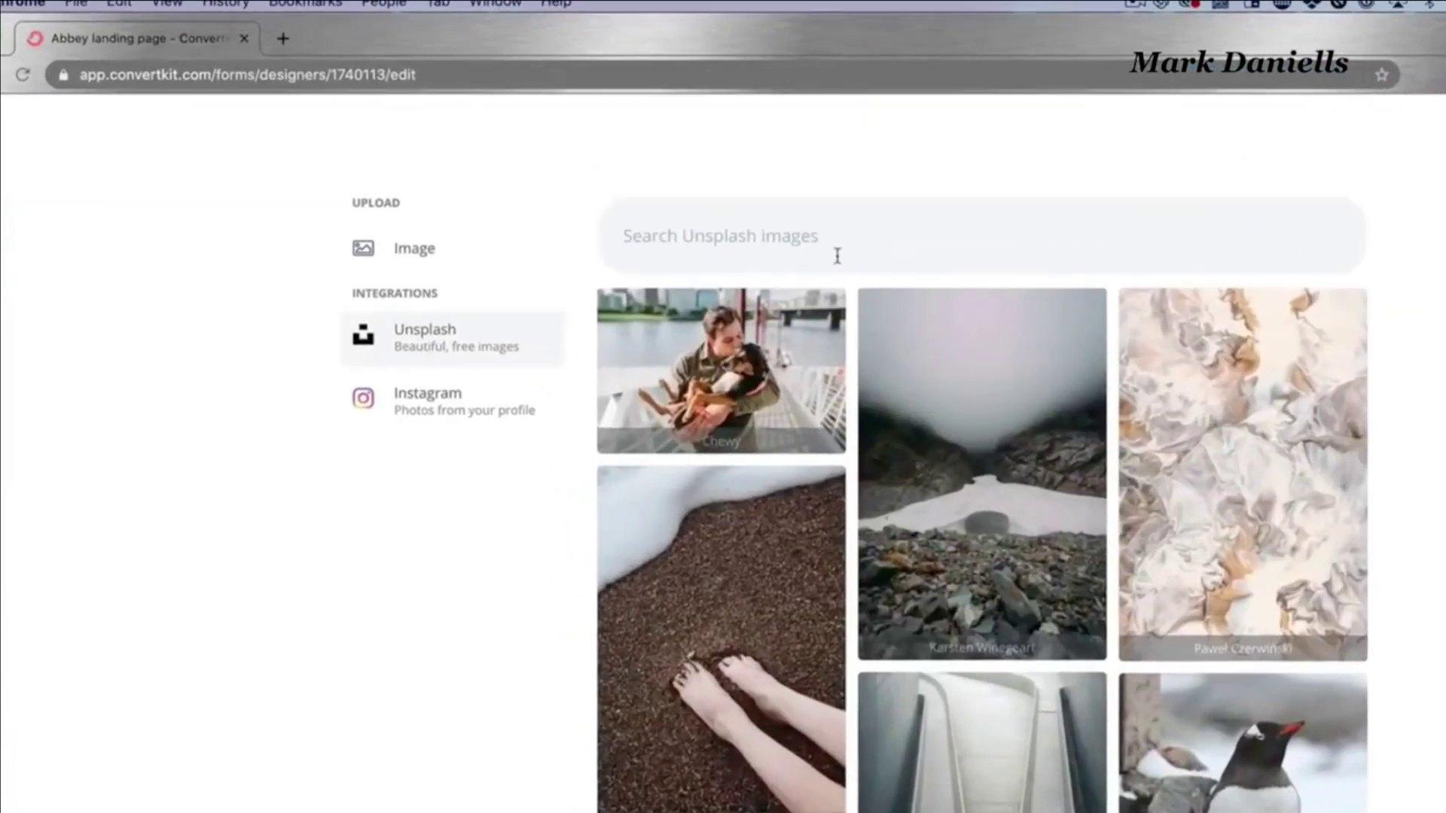
left_click(836, 256)
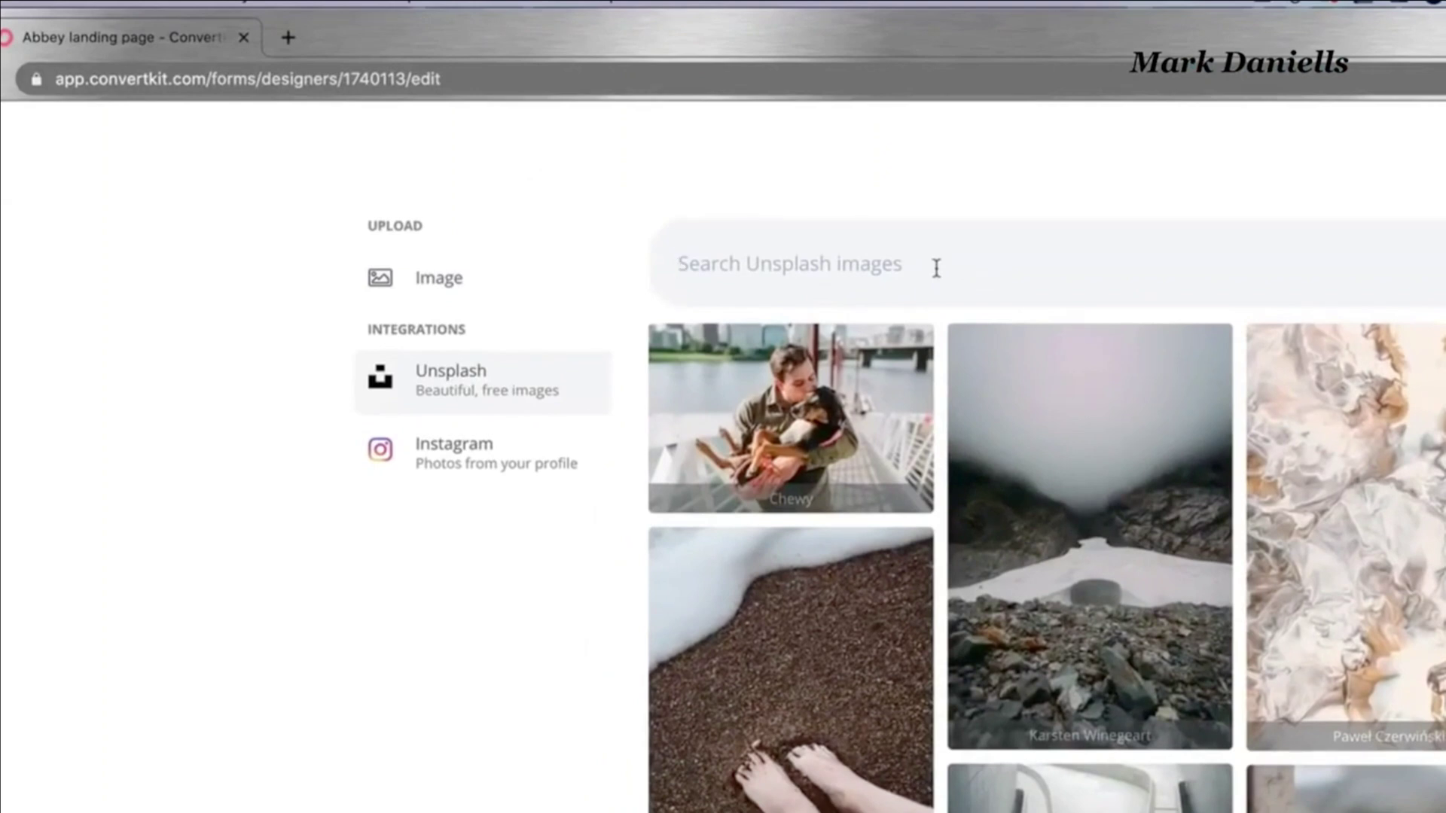
type("email marketing")
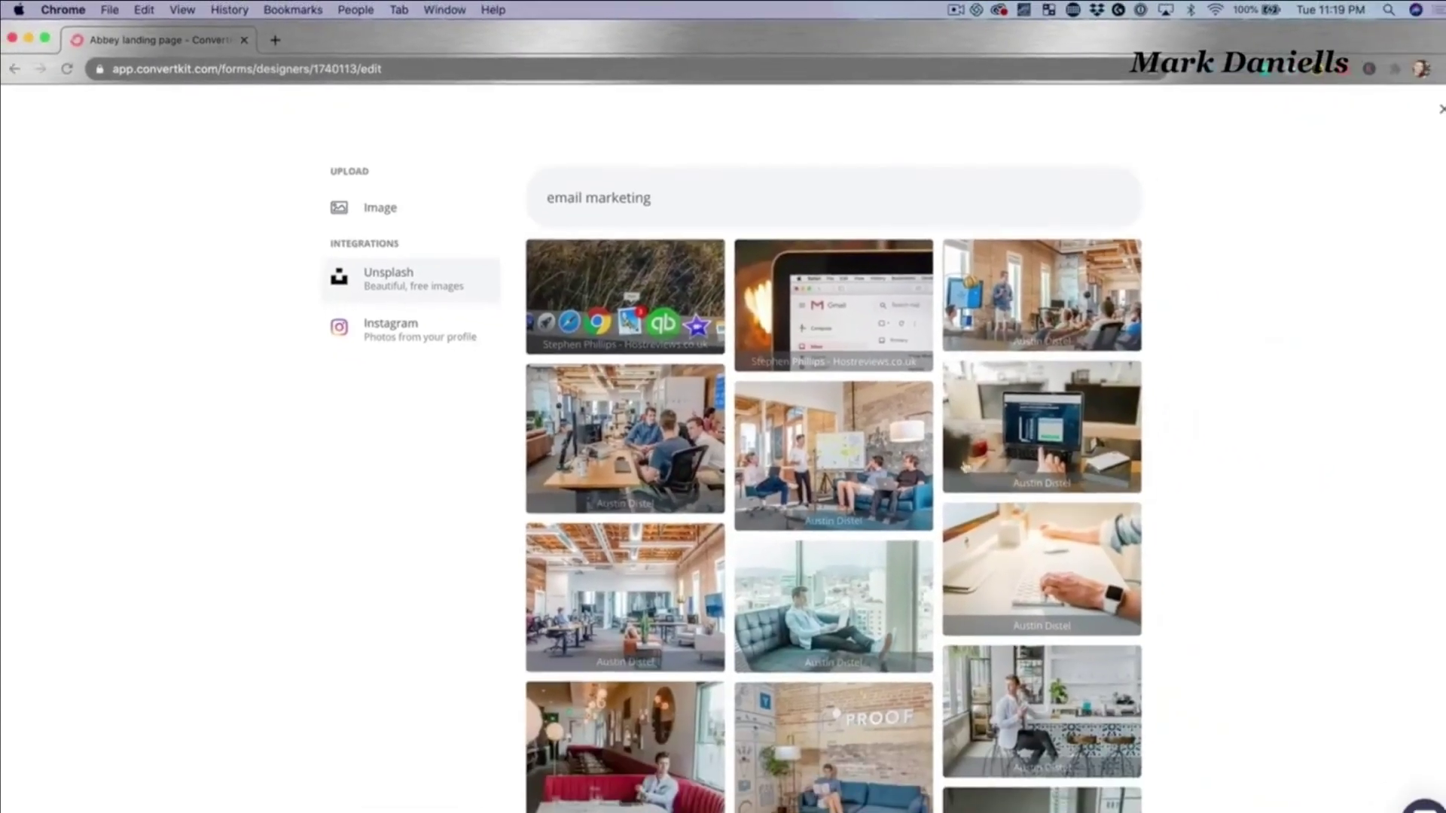
scroll(829, 451, "down", 3)
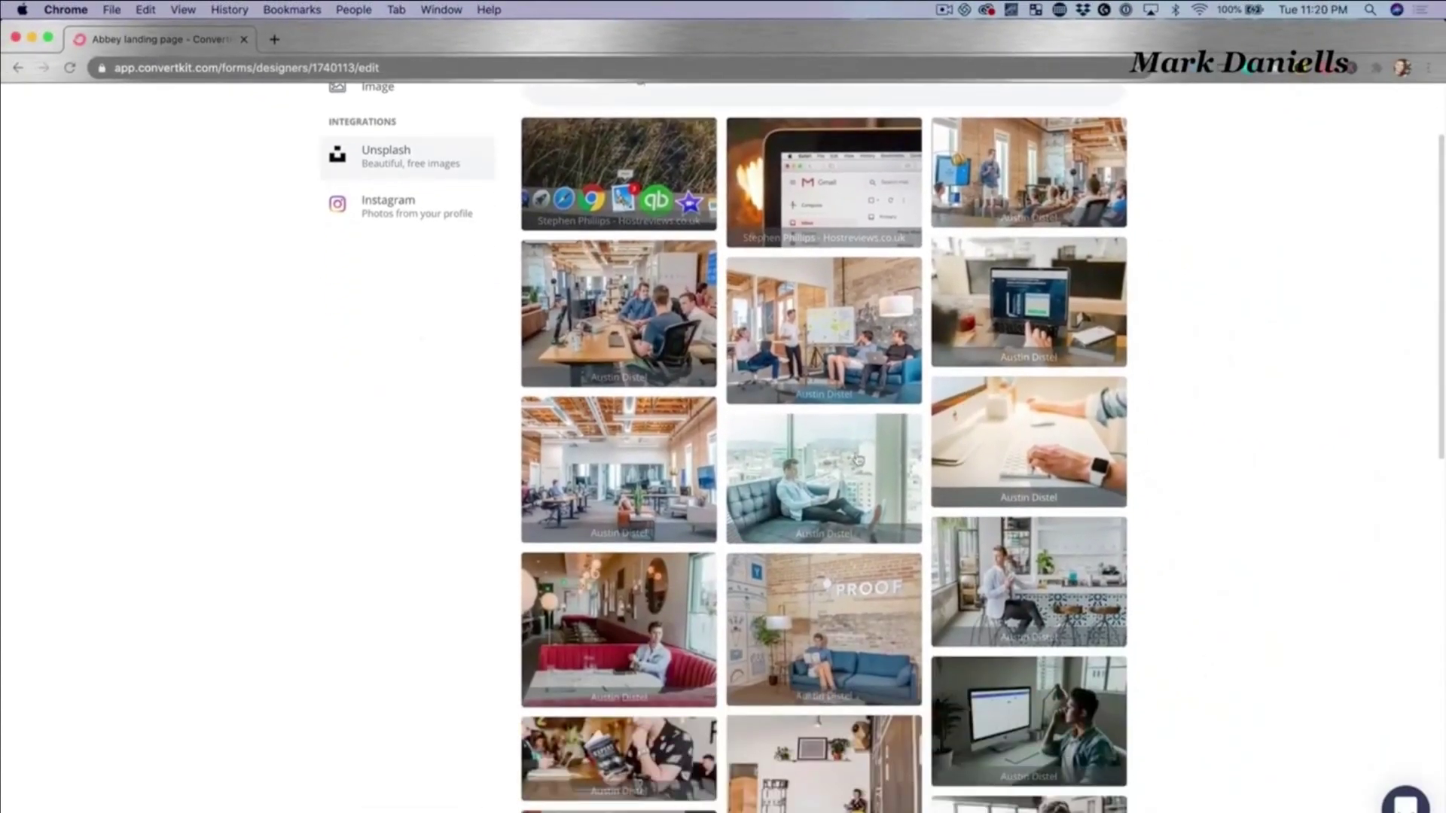
scroll(841, 301, "up", 2)
left_click(841, 271)
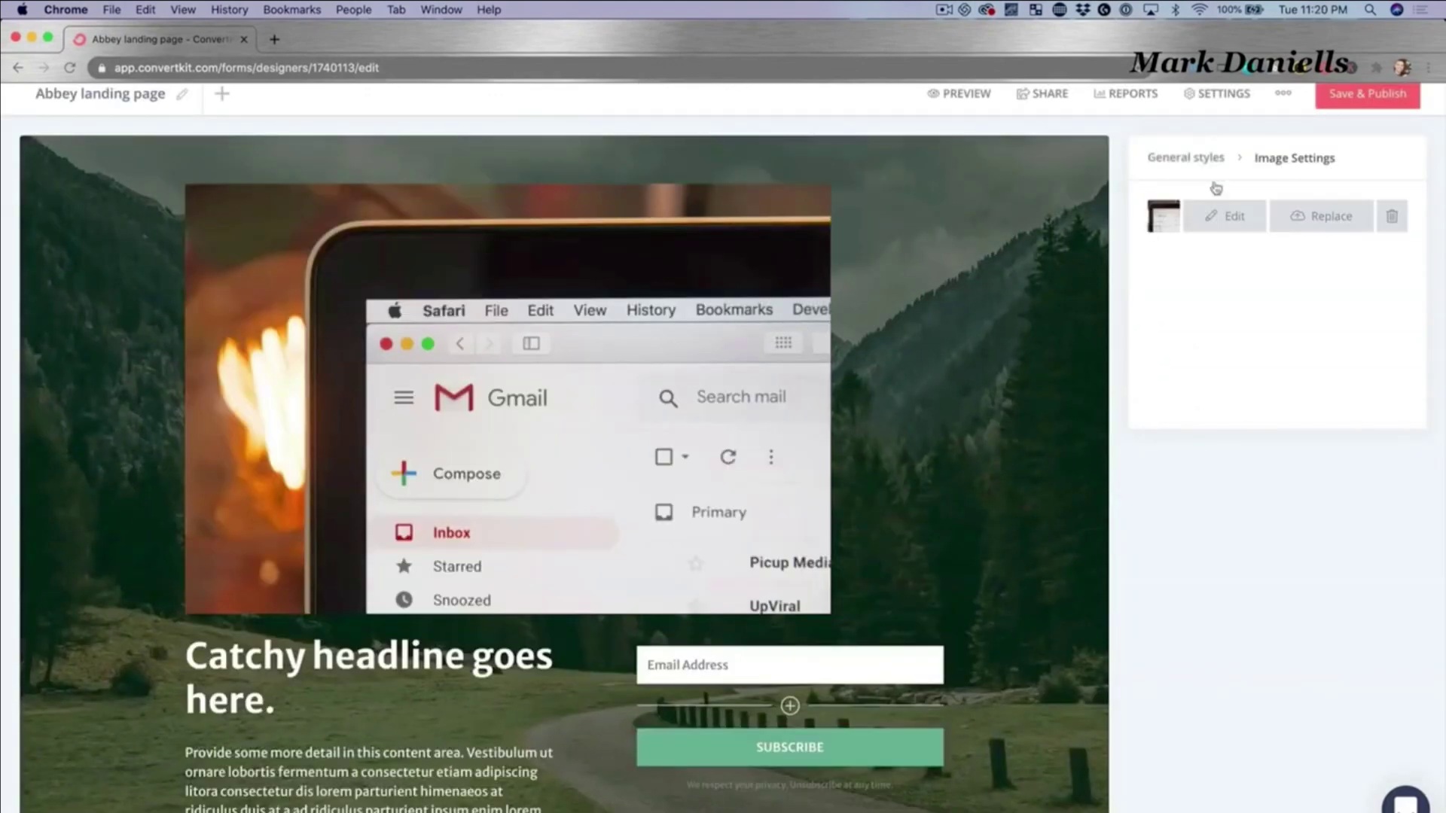
left_click(1219, 216)
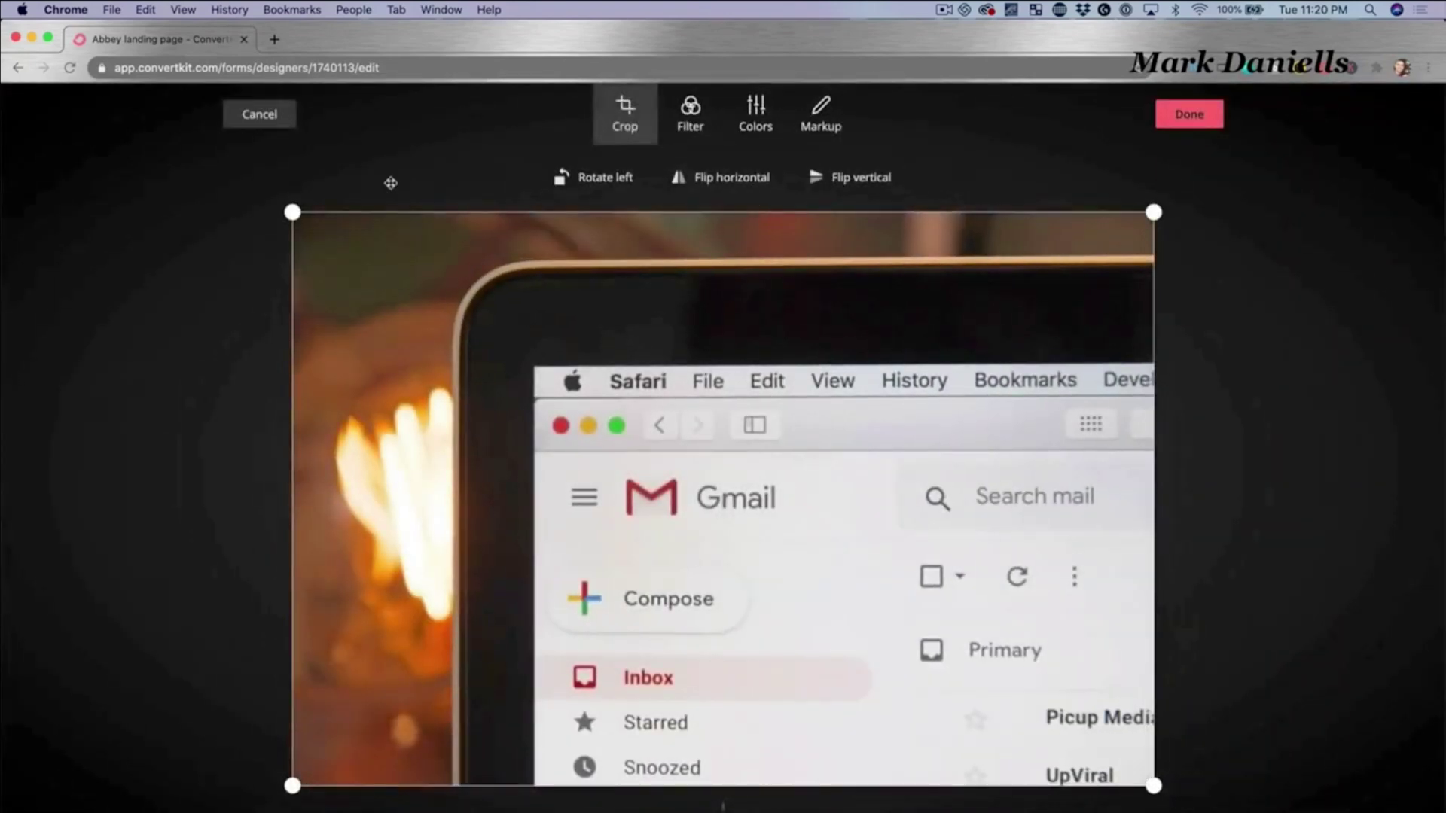
Crop the photo to Gmail's left column with the logo, Compose and Inbox
left_click_drag(292, 213, 545, 442)
left_click_drag(1152, 785, 885, 720)
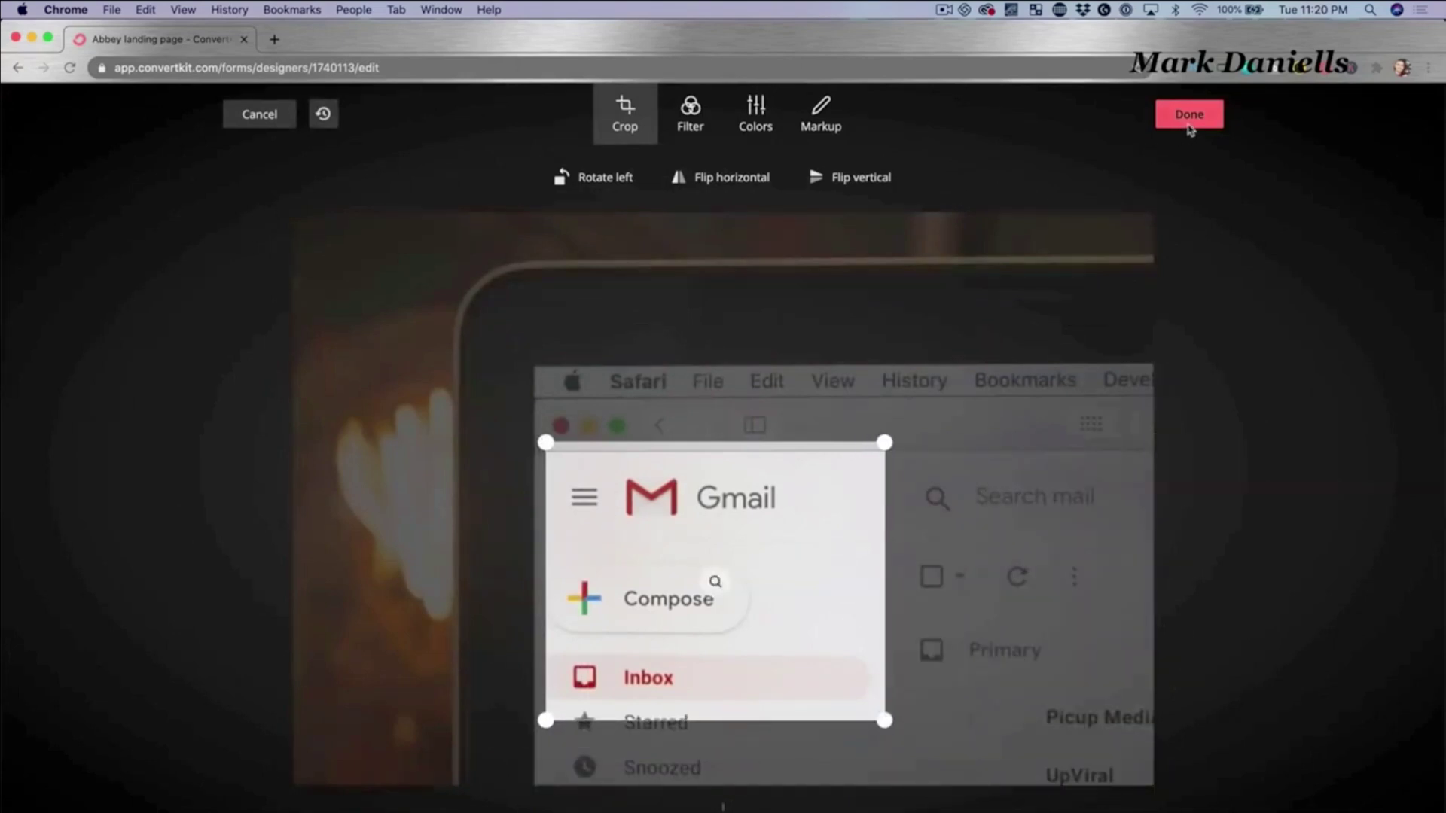
left_click(1190, 115)
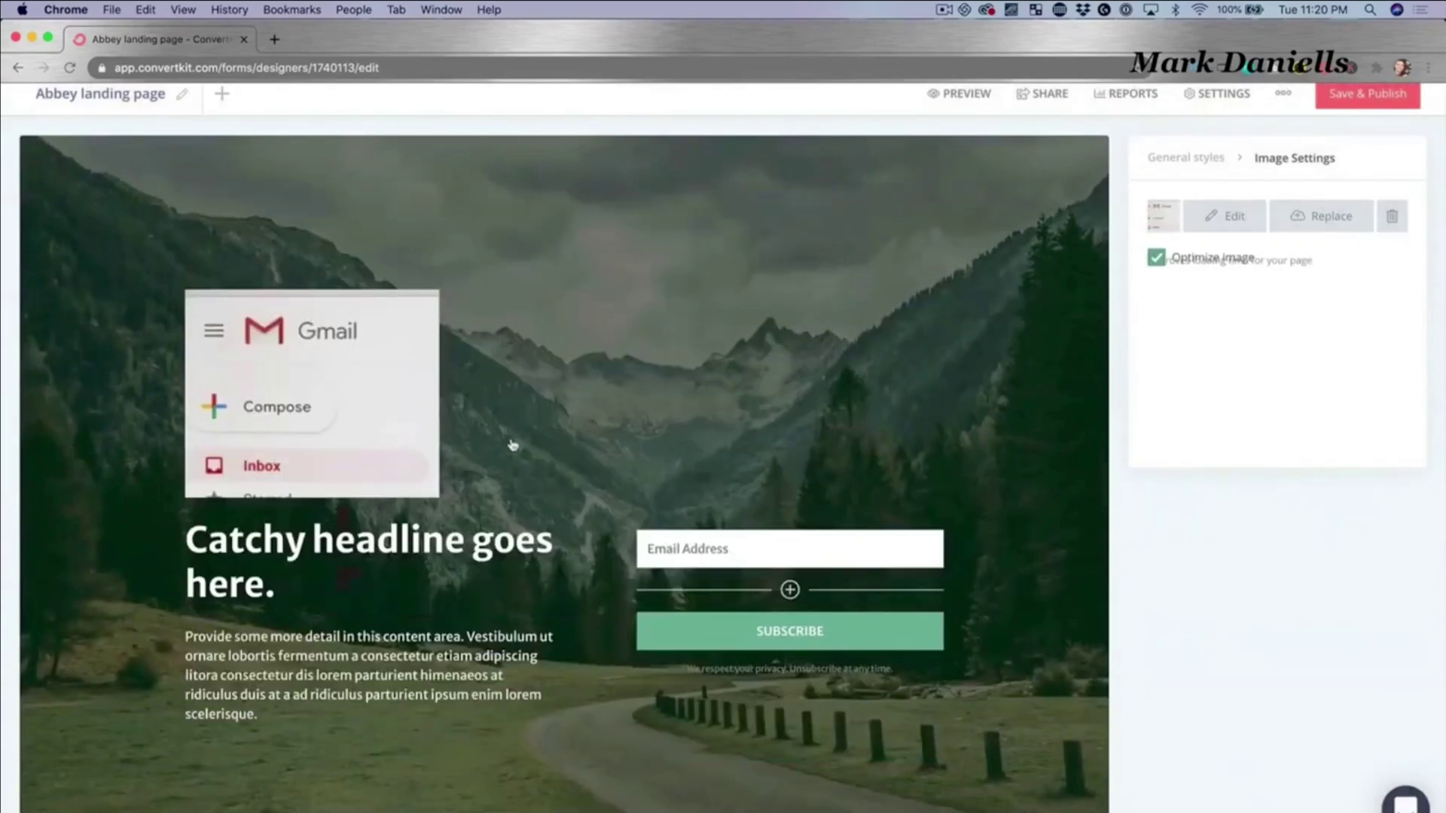
Replace the headline with pasted copy and the body paragraph with 'Insert cool copy here.'
left_click(374, 544)
left_click(286, 579)
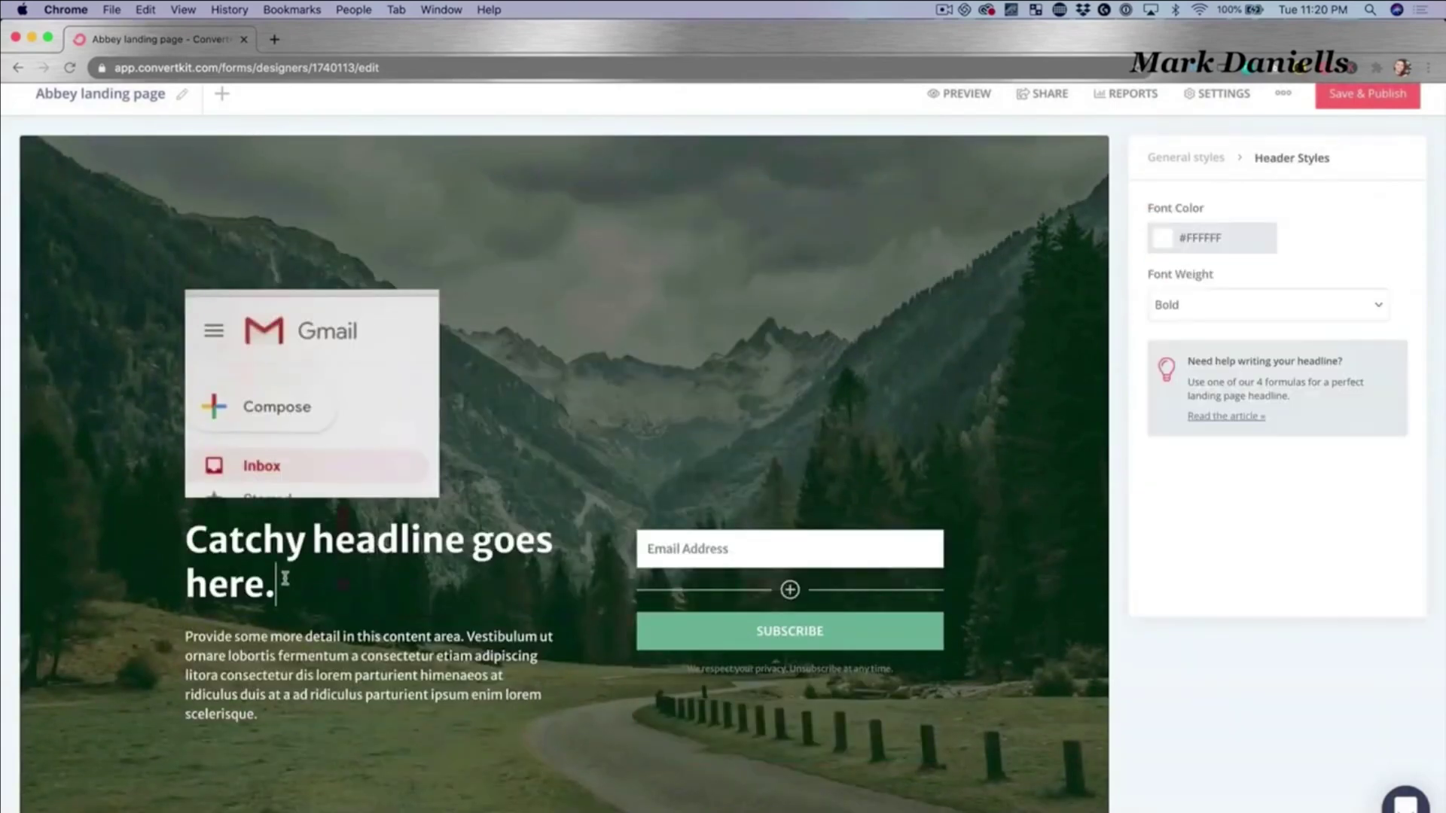
key("ctrl+a")
type("Get your free email marketing guide today!")
left_click_drag(258, 759, 188, 681)
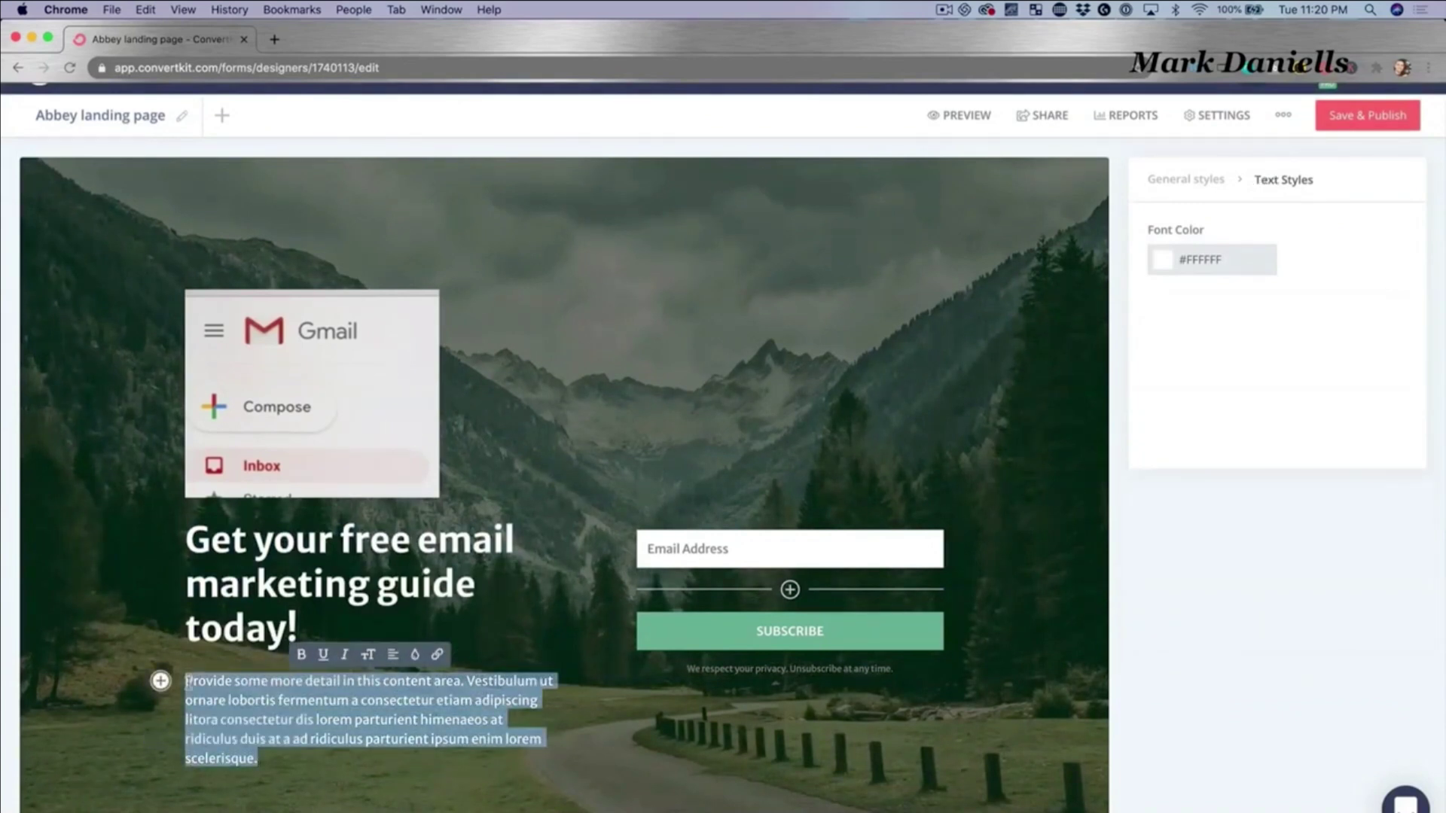
type("Inse")
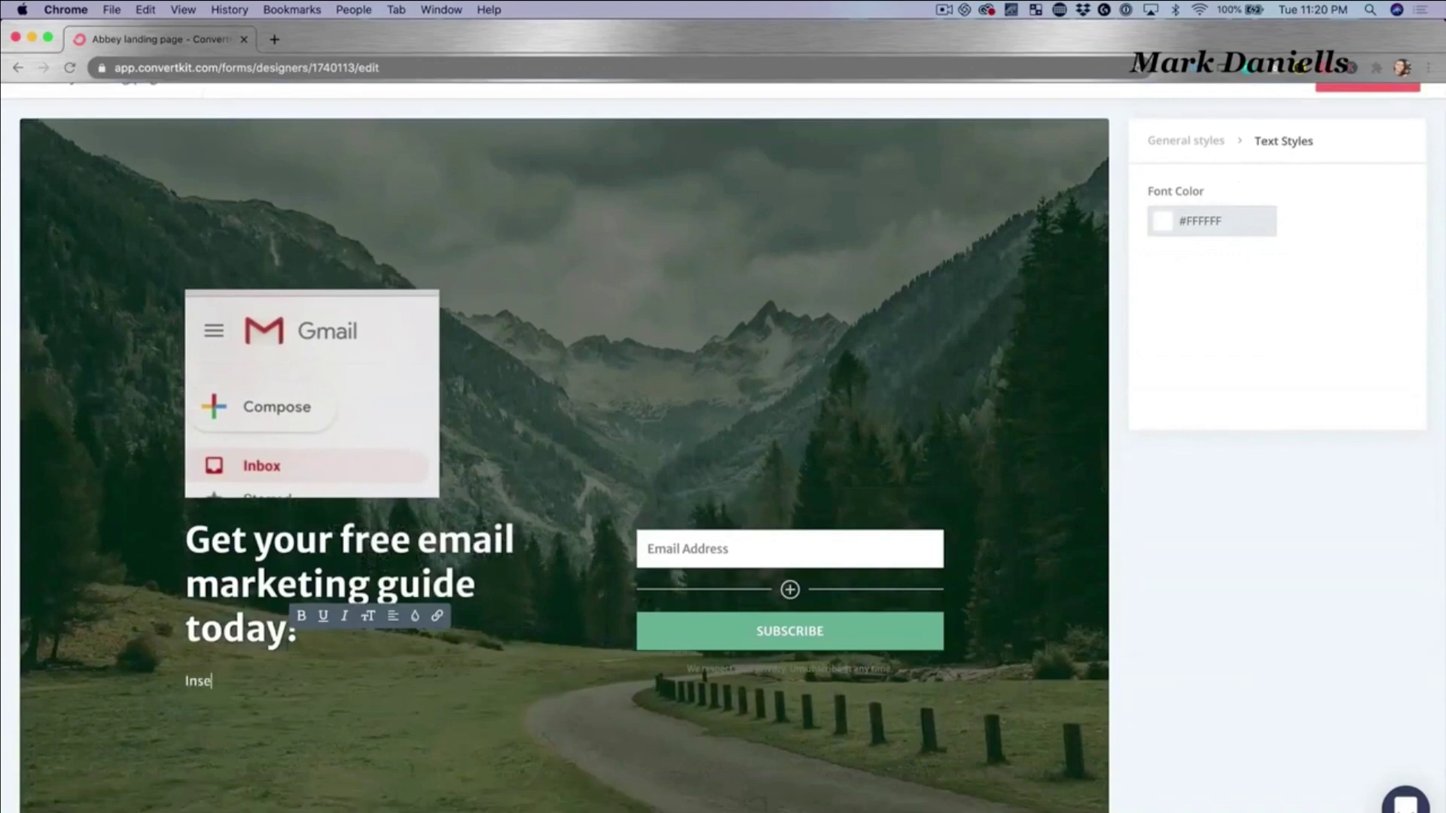
type("rt cool copy here.")
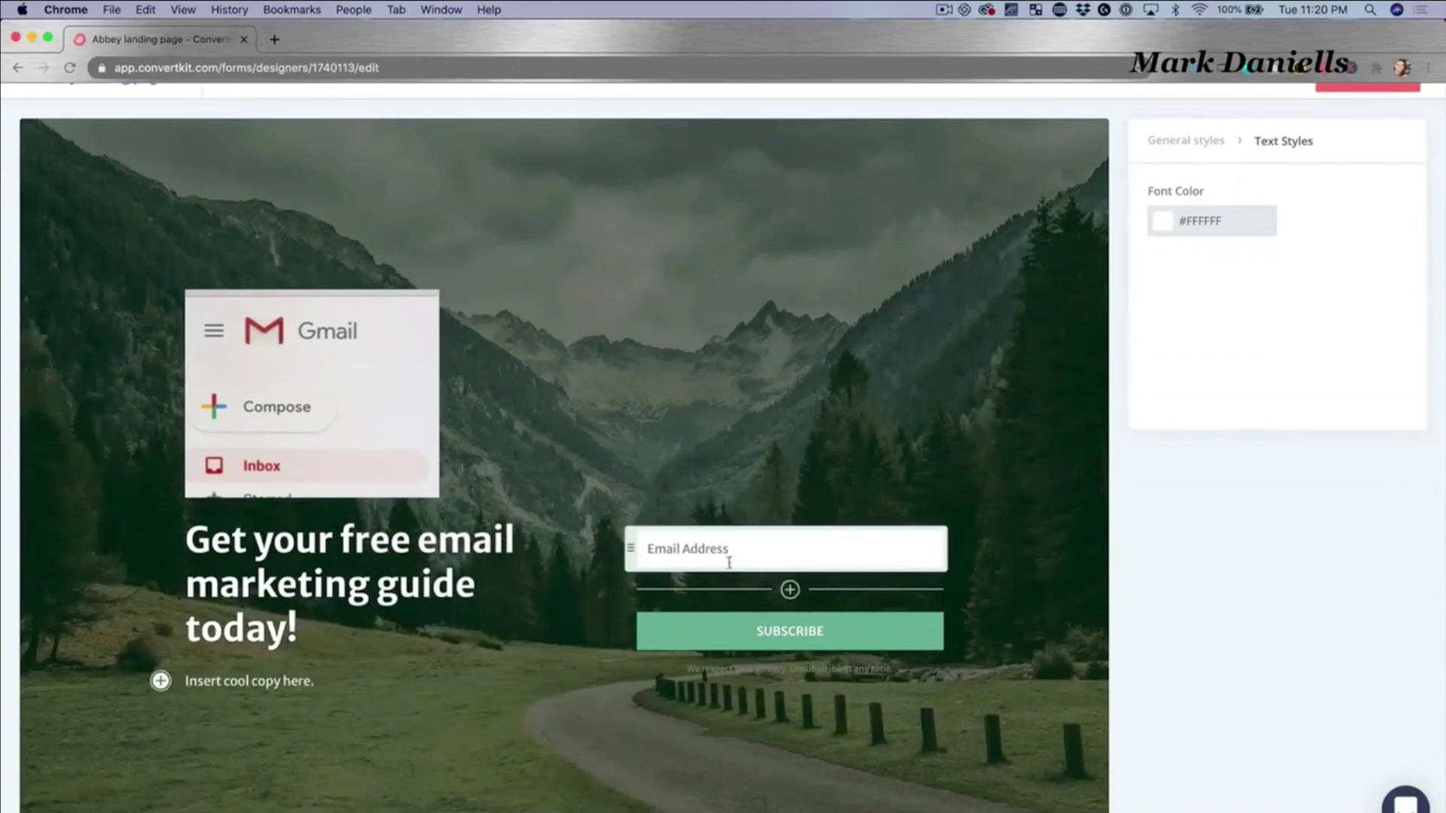
Add a First Name field to the signup form above Email Address
left_click(790, 592)
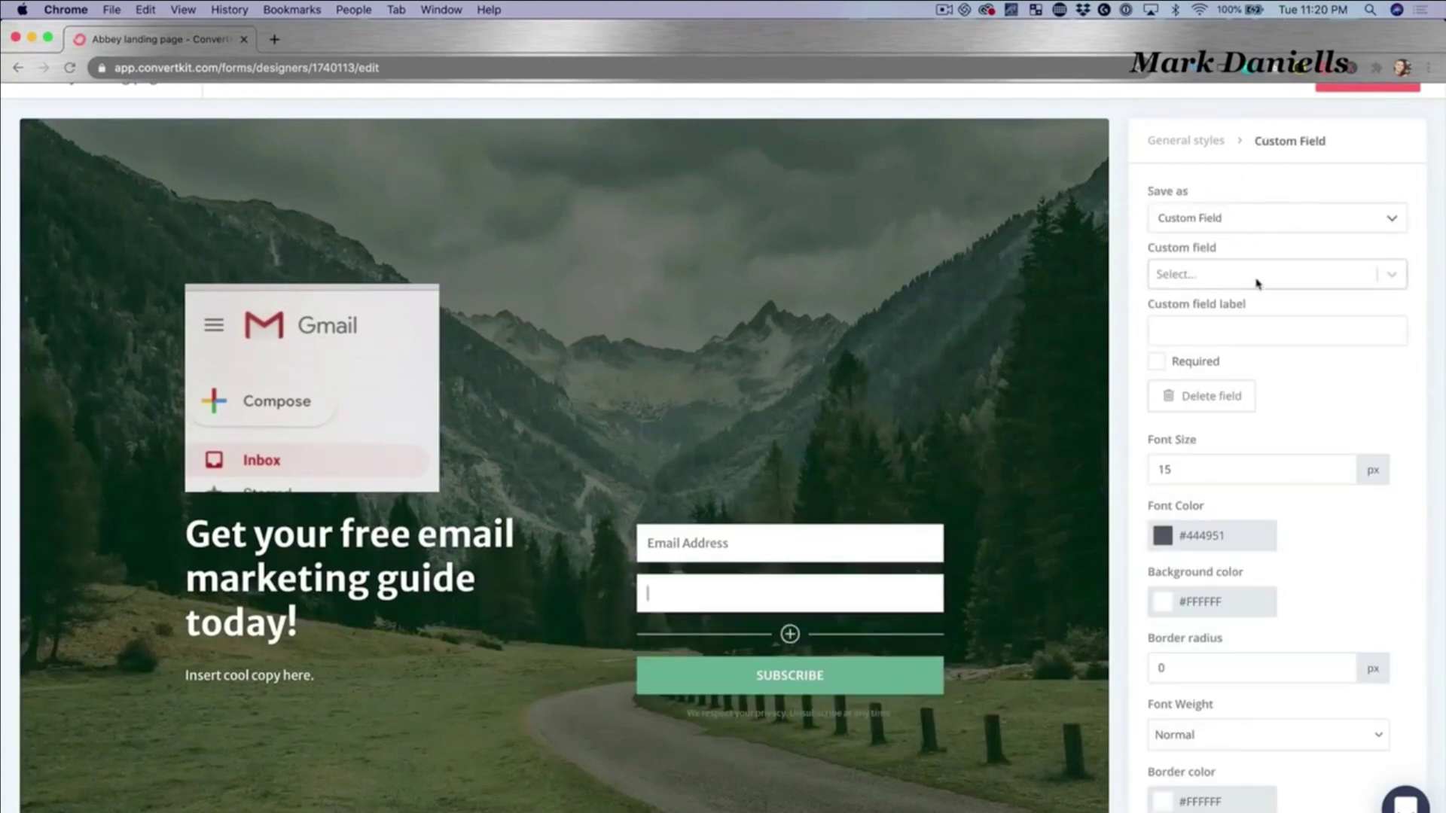
left_click(1392, 276)
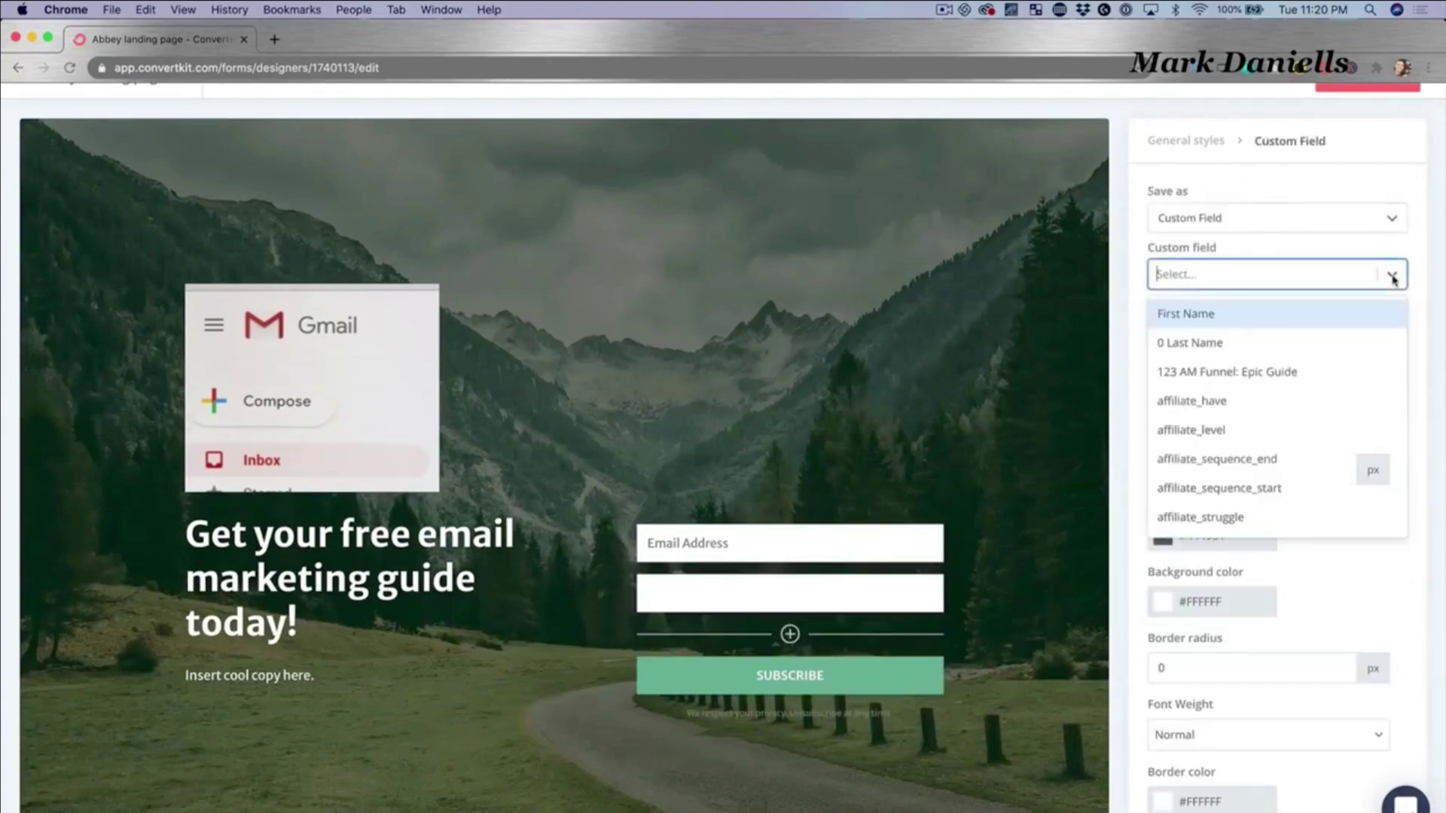
left_click(1243, 314)
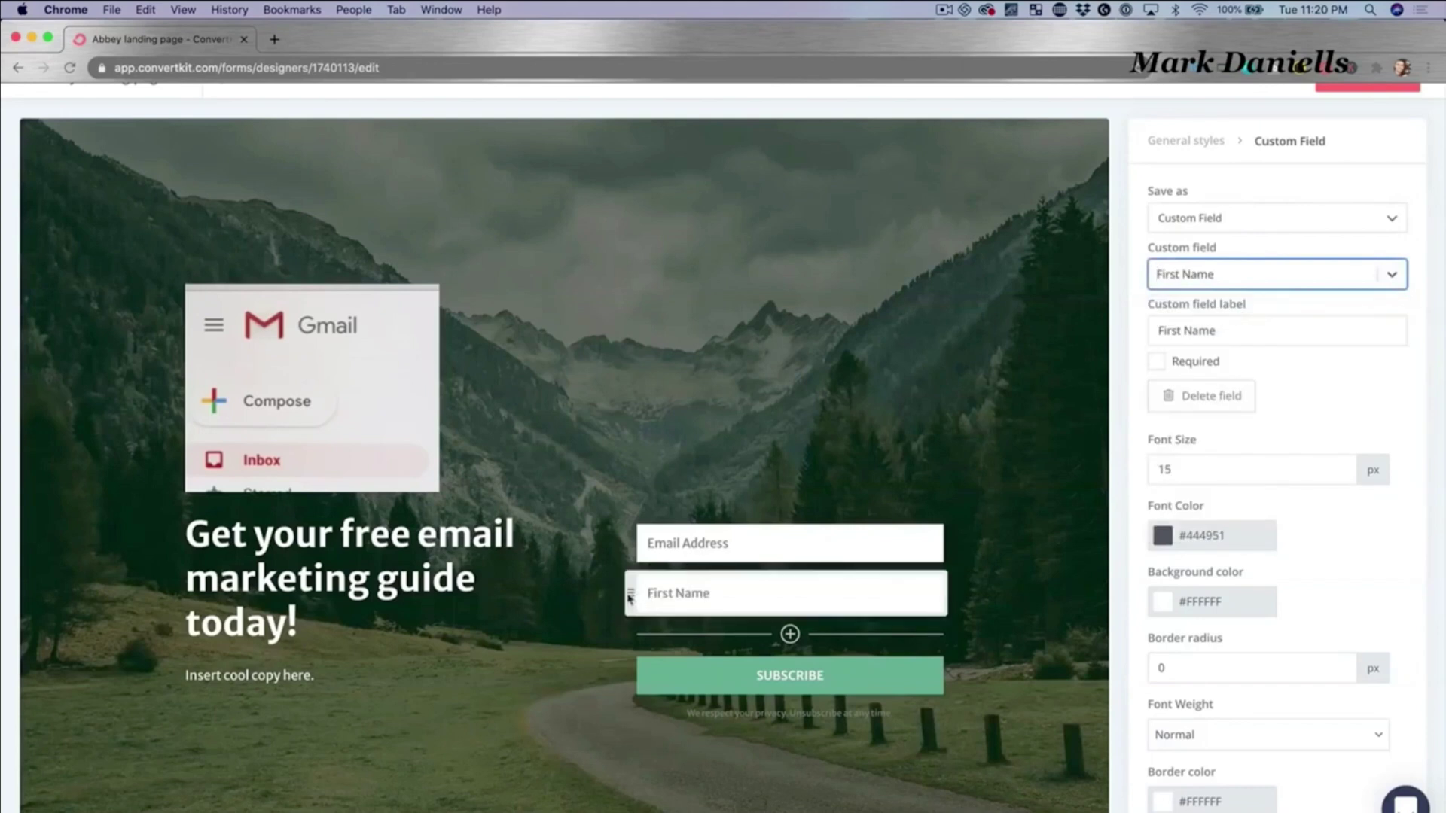
left_click_drag(630, 597, 634, 551)
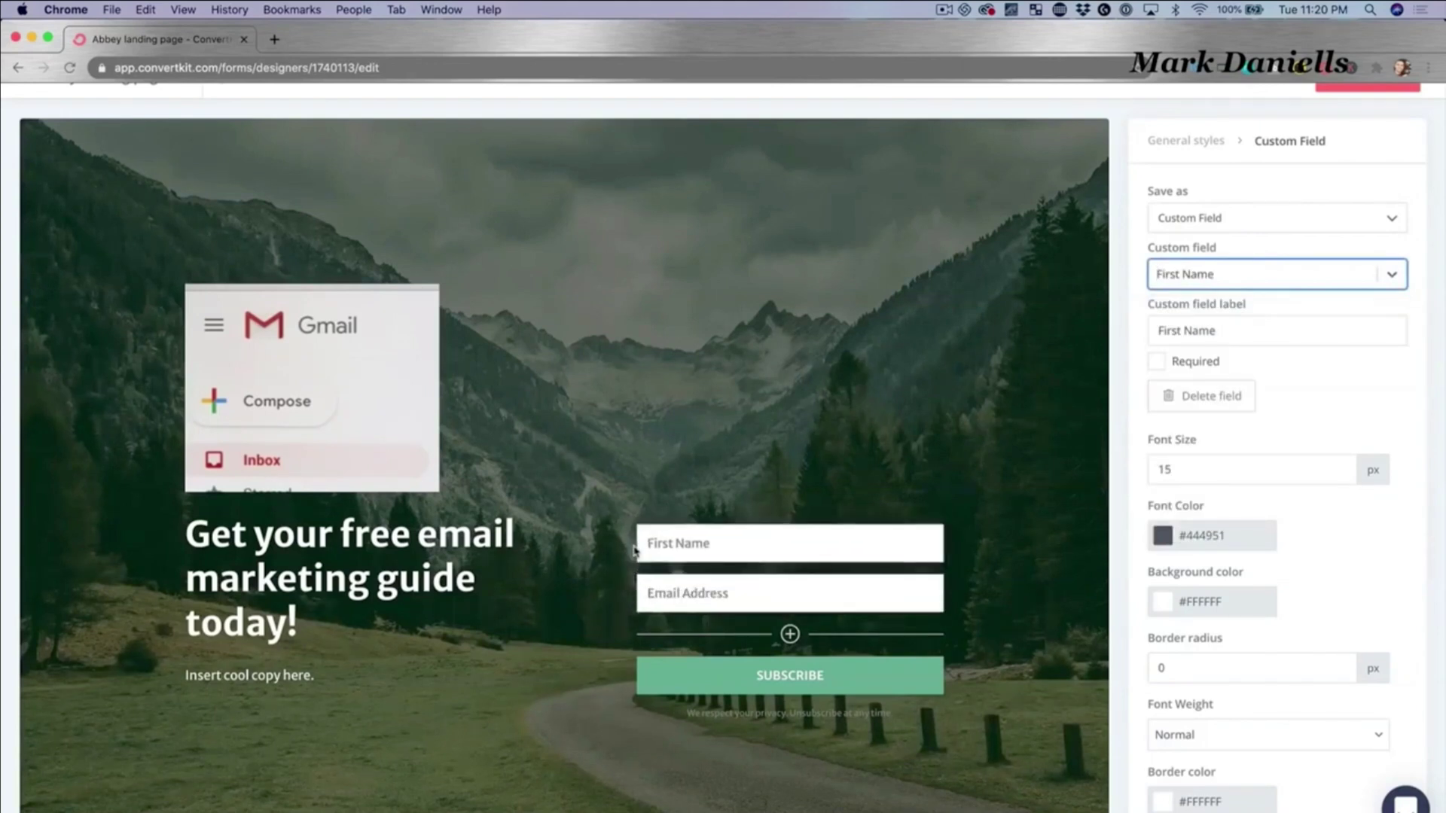
Change the signup button label from SUBSCRIBE to GET INSTANT ACCESS
left_click(796, 679)
double_click(825, 685)
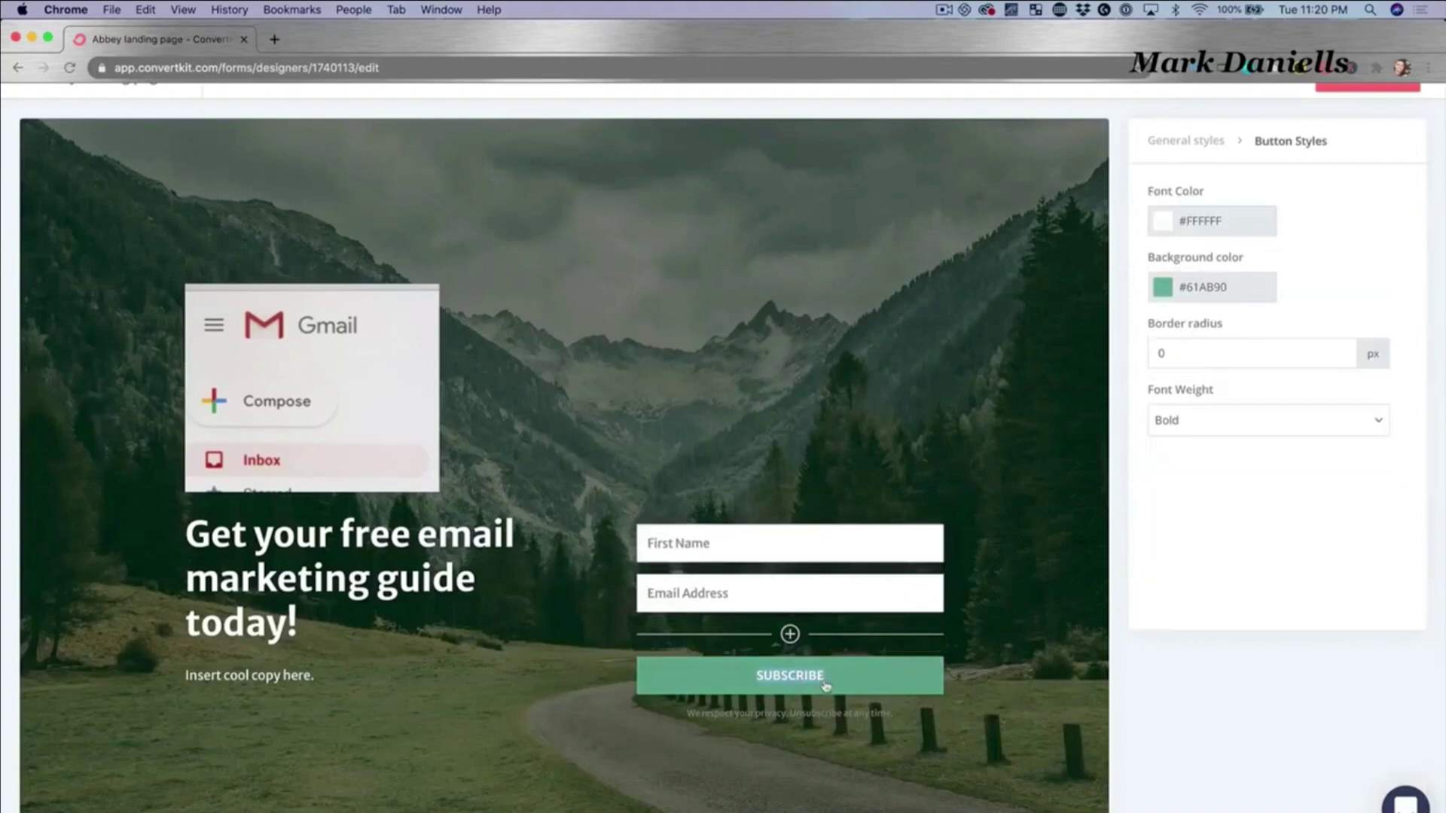
type("GET INSTANT ACCESS")
left_click(992, 343)
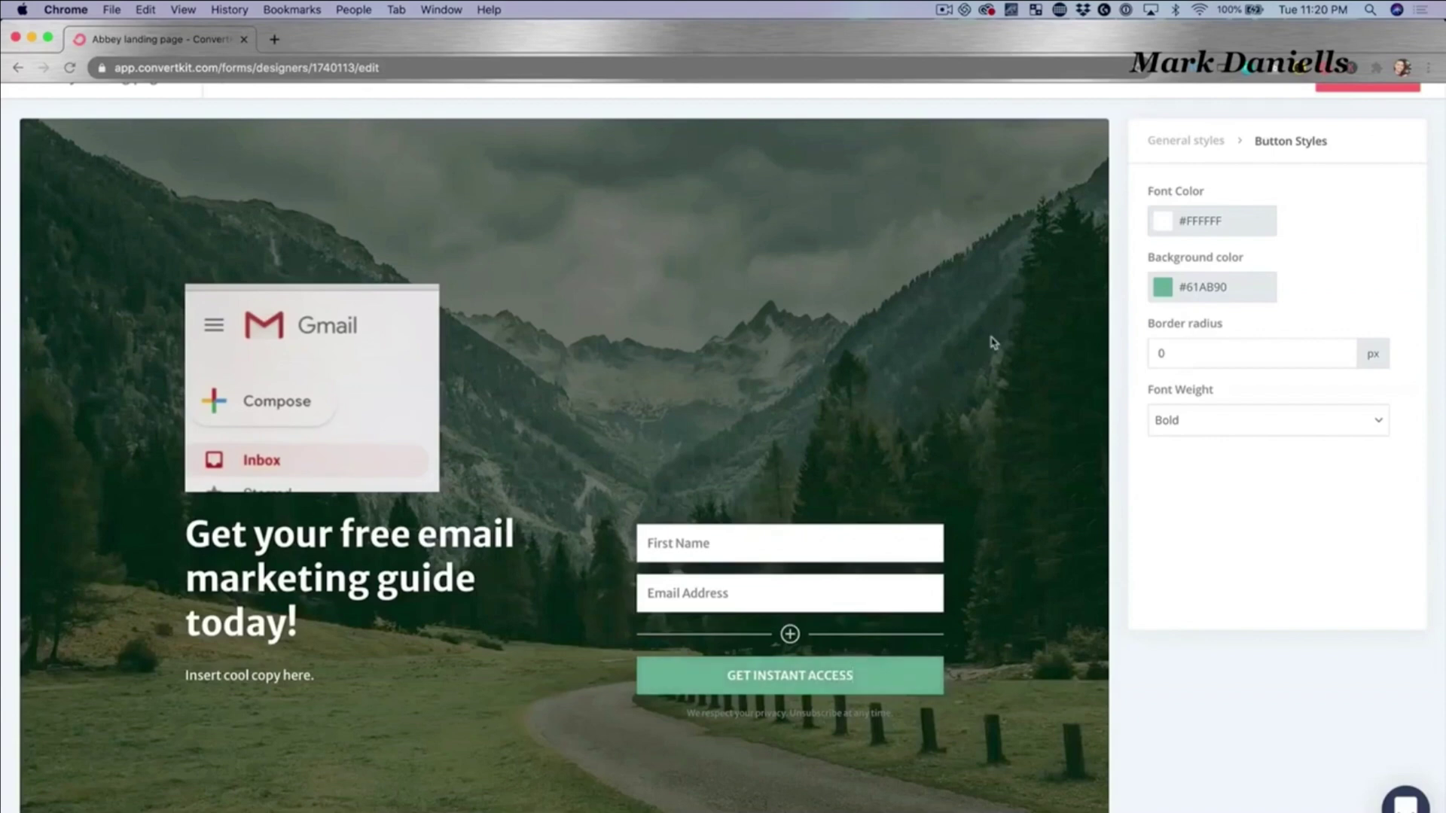
Set the page background to an office photo from an Unsplash 'email marketing' search
left_click(1184, 143)
left_click(1207, 494)
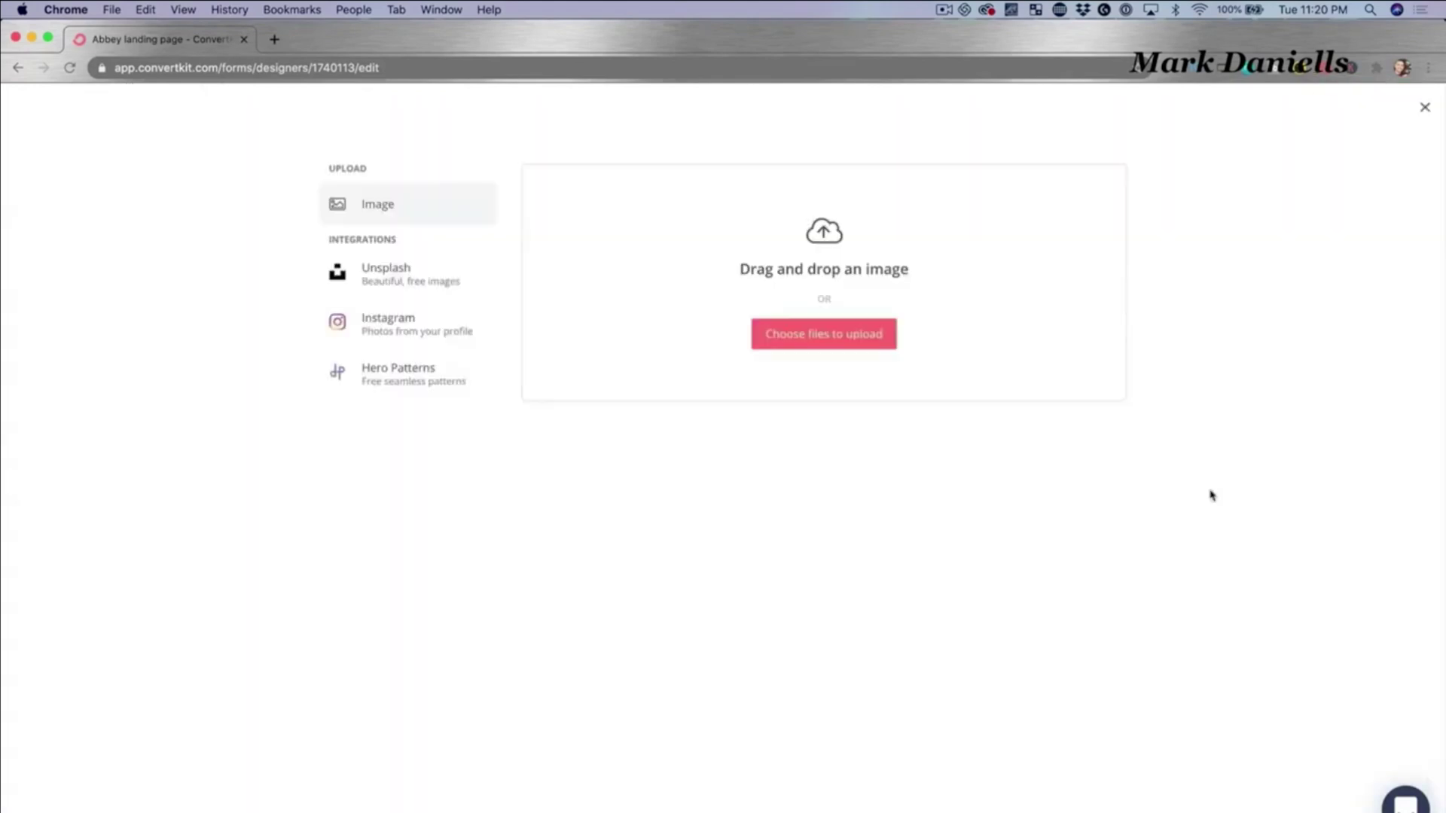
left_click(436, 279)
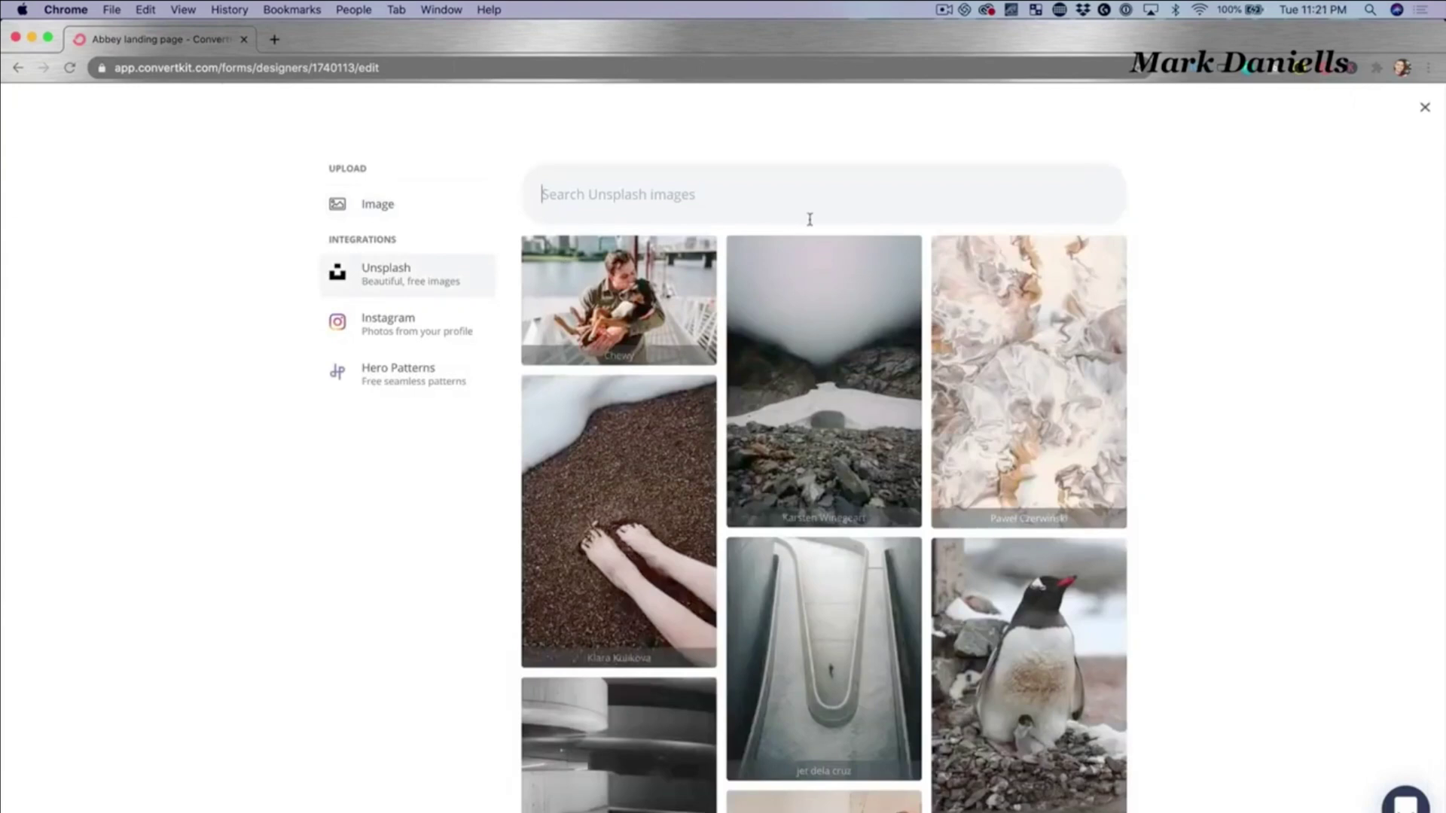
type("email marketing")
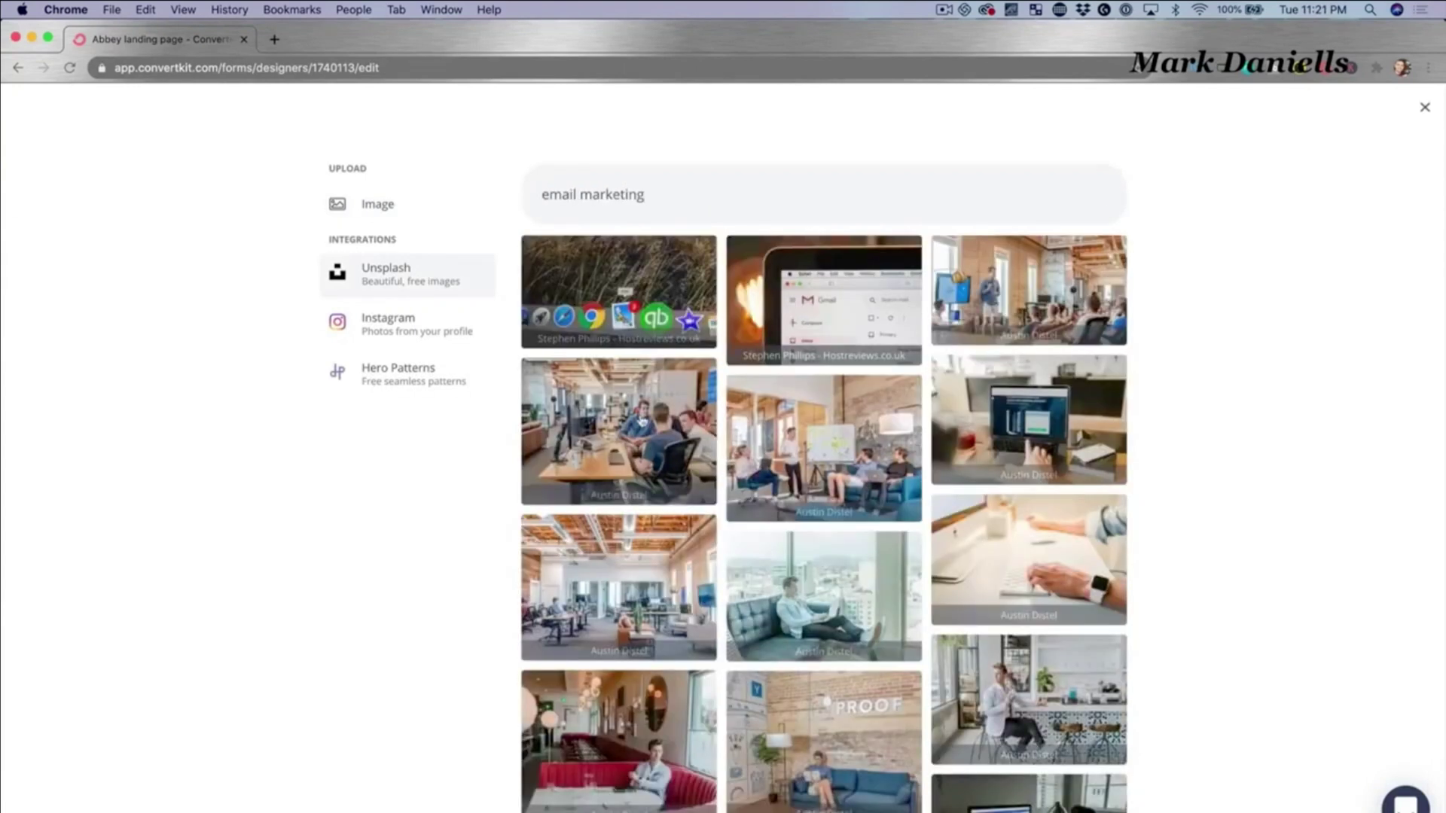
left_click(652, 428)
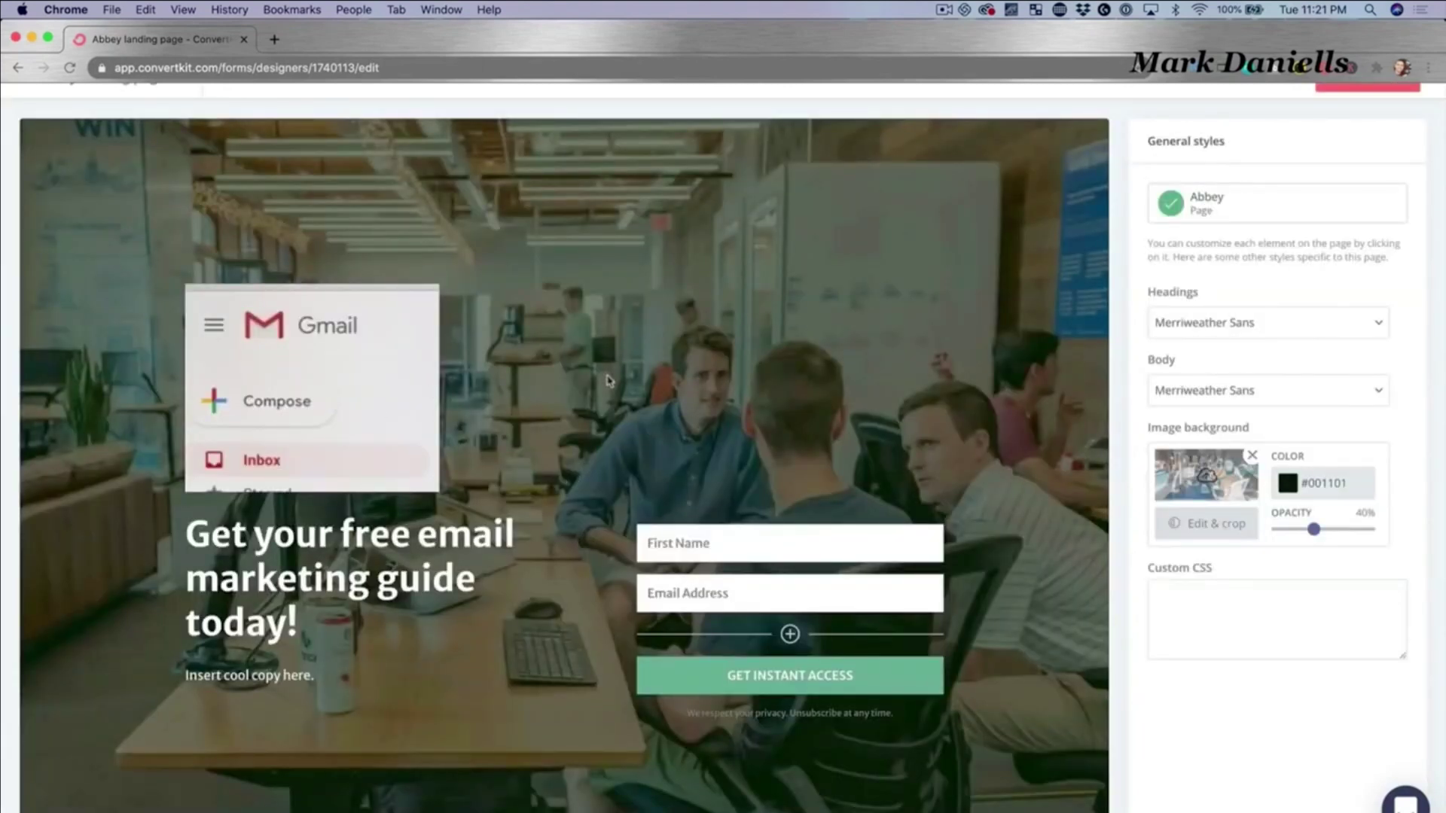
Save and publish the landing page and get its shareable link
scroll(1120, 385, "up", 2)
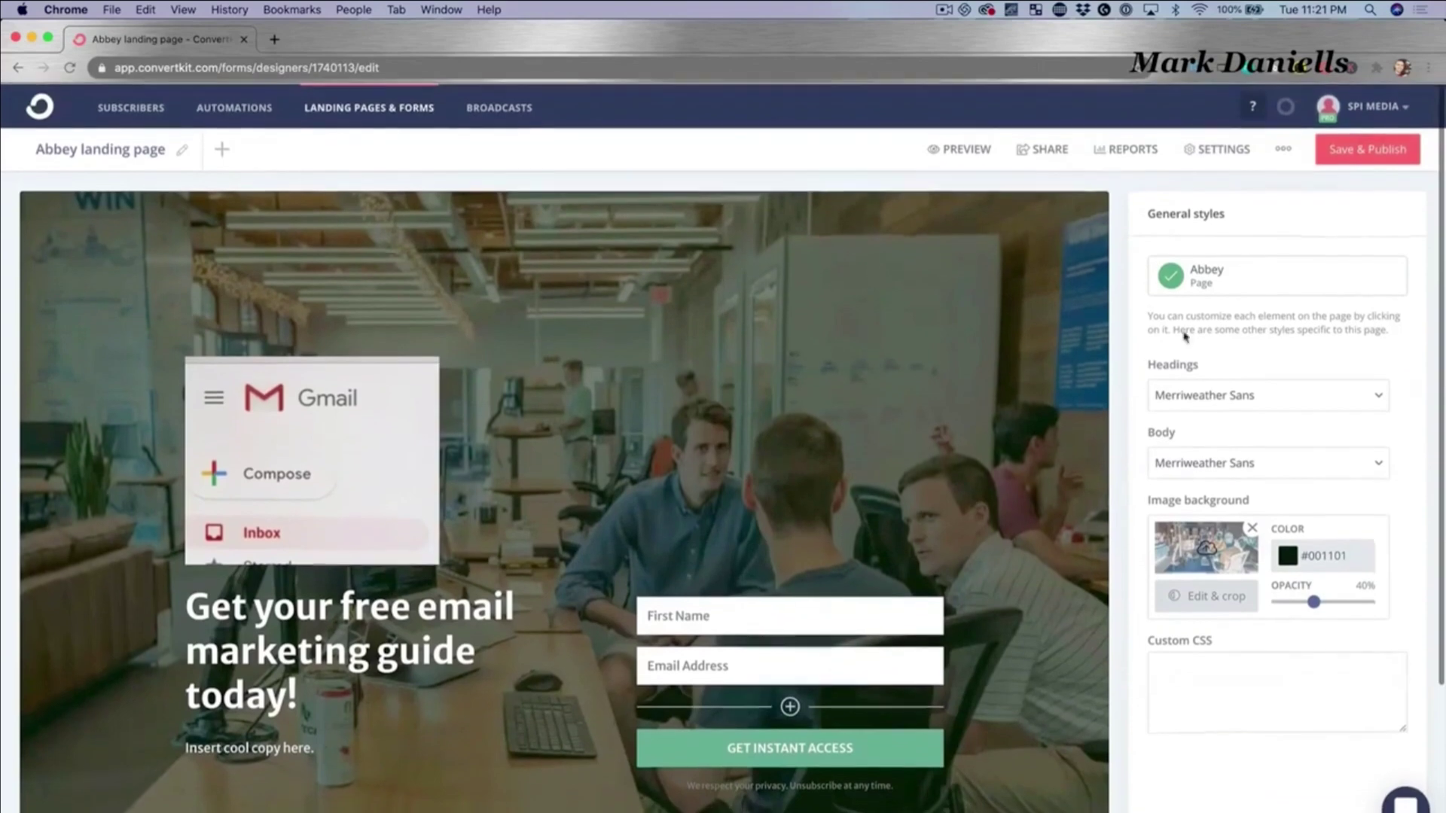
left_click(1346, 151)
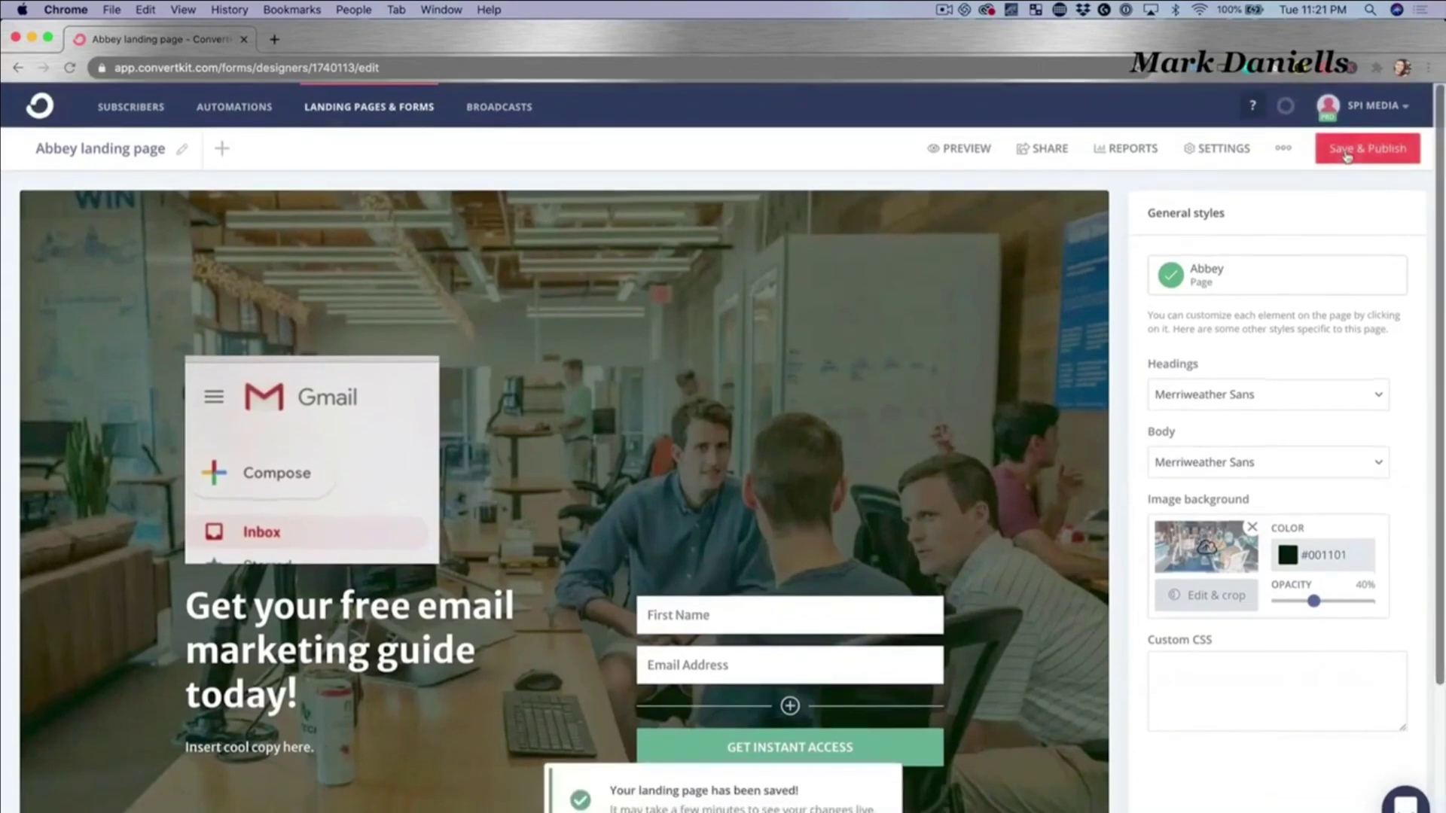
left_click(1058, 155)
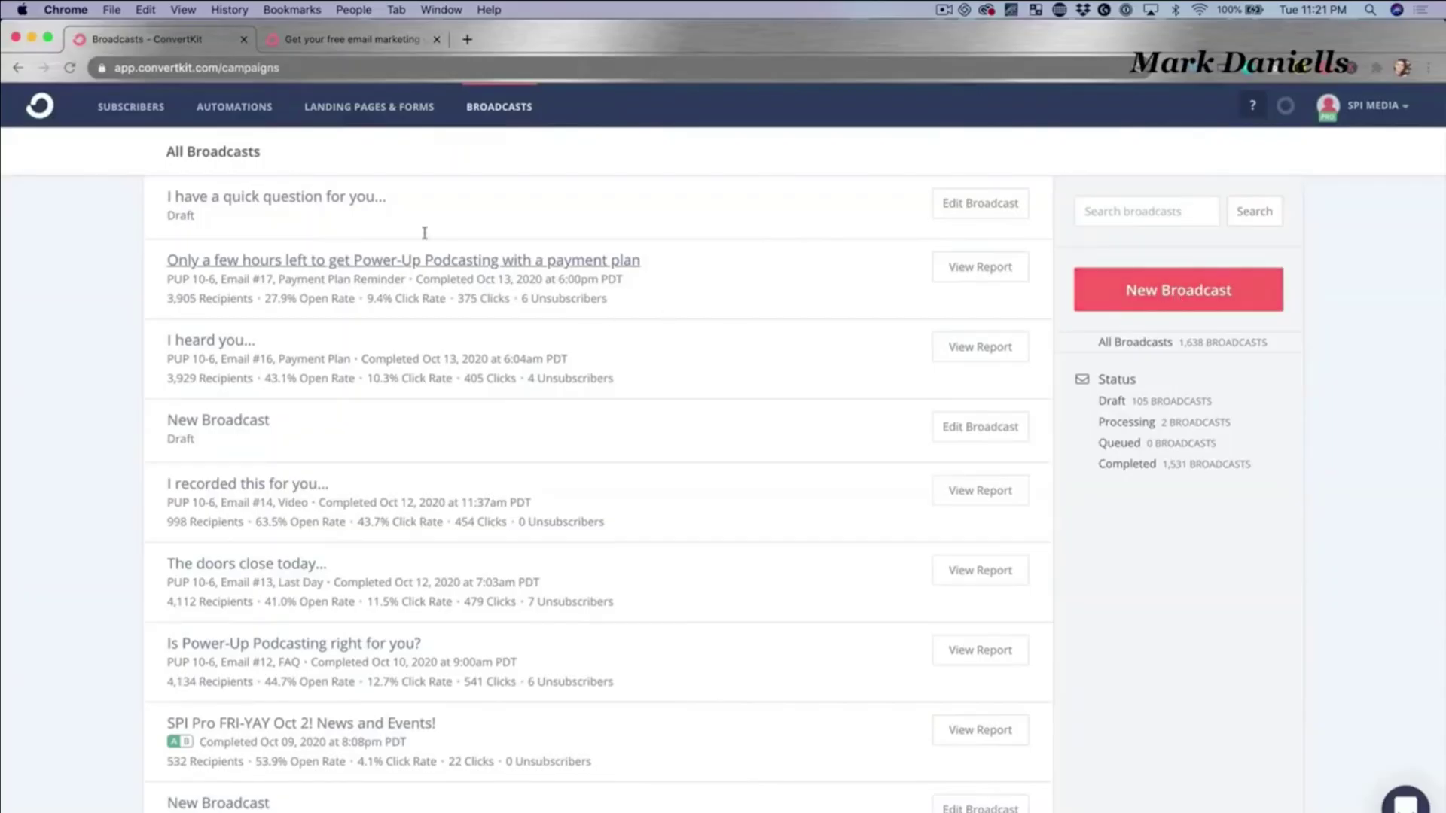
Add a recipient filter group for subscribers tagged Power-Up Podcasting: All Students
scroll(409, 230, "down", 1)
scroll(409, 229, "up", 1)
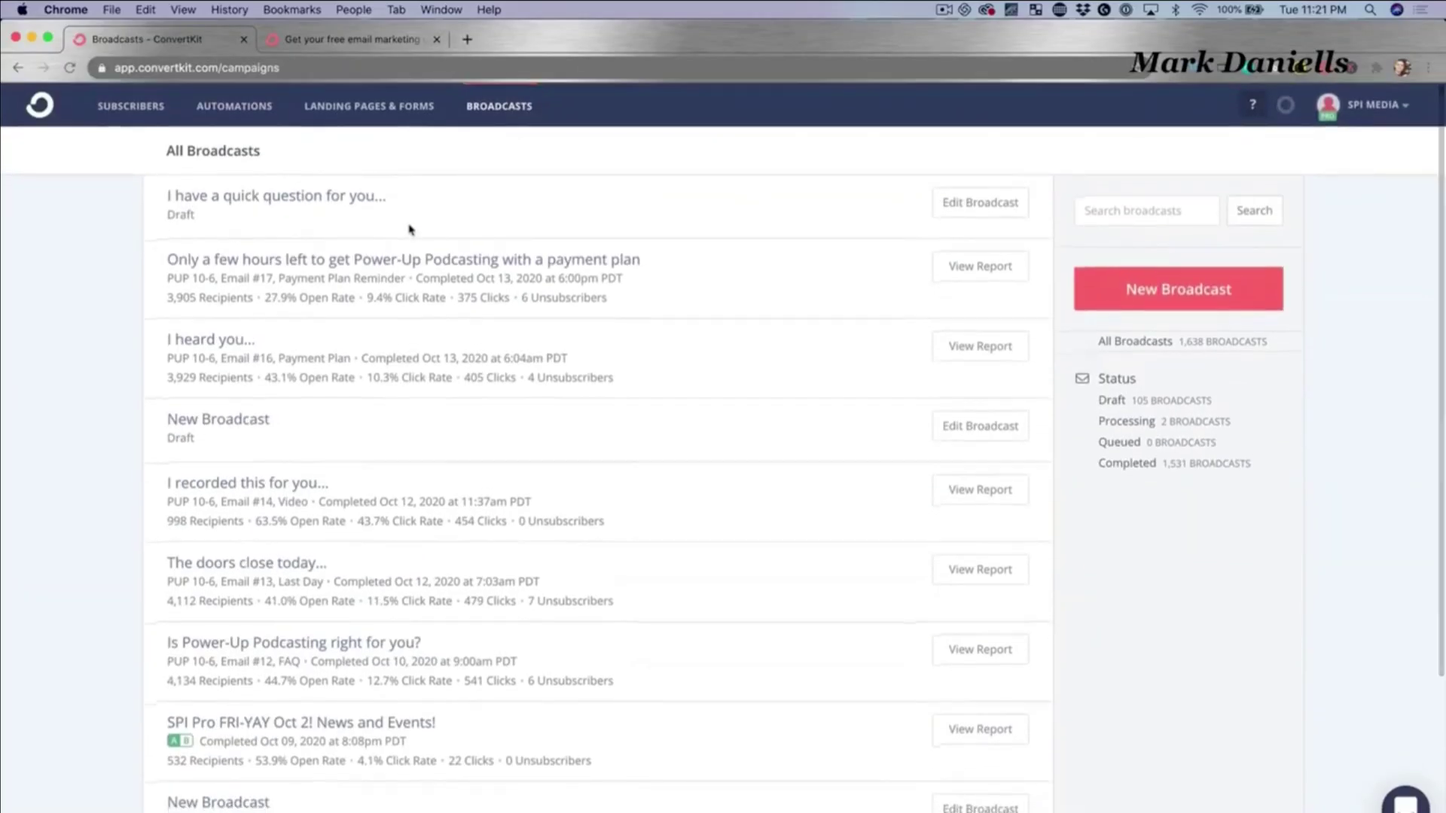
scroll(409, 229, "down", 1)
scroll(410, 230, "up", 1)
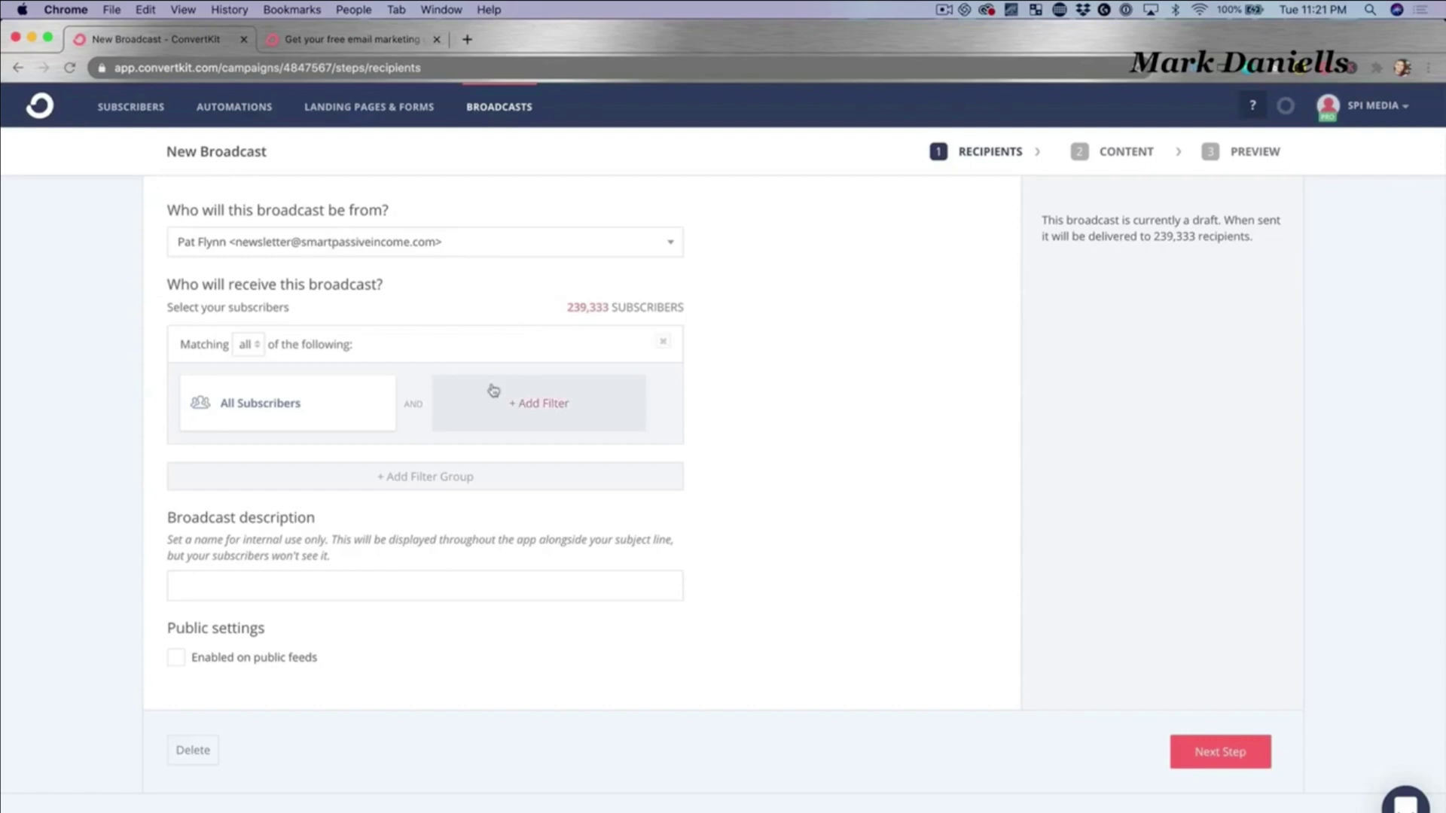
left_click(449, 482)
left_click(302, 539)
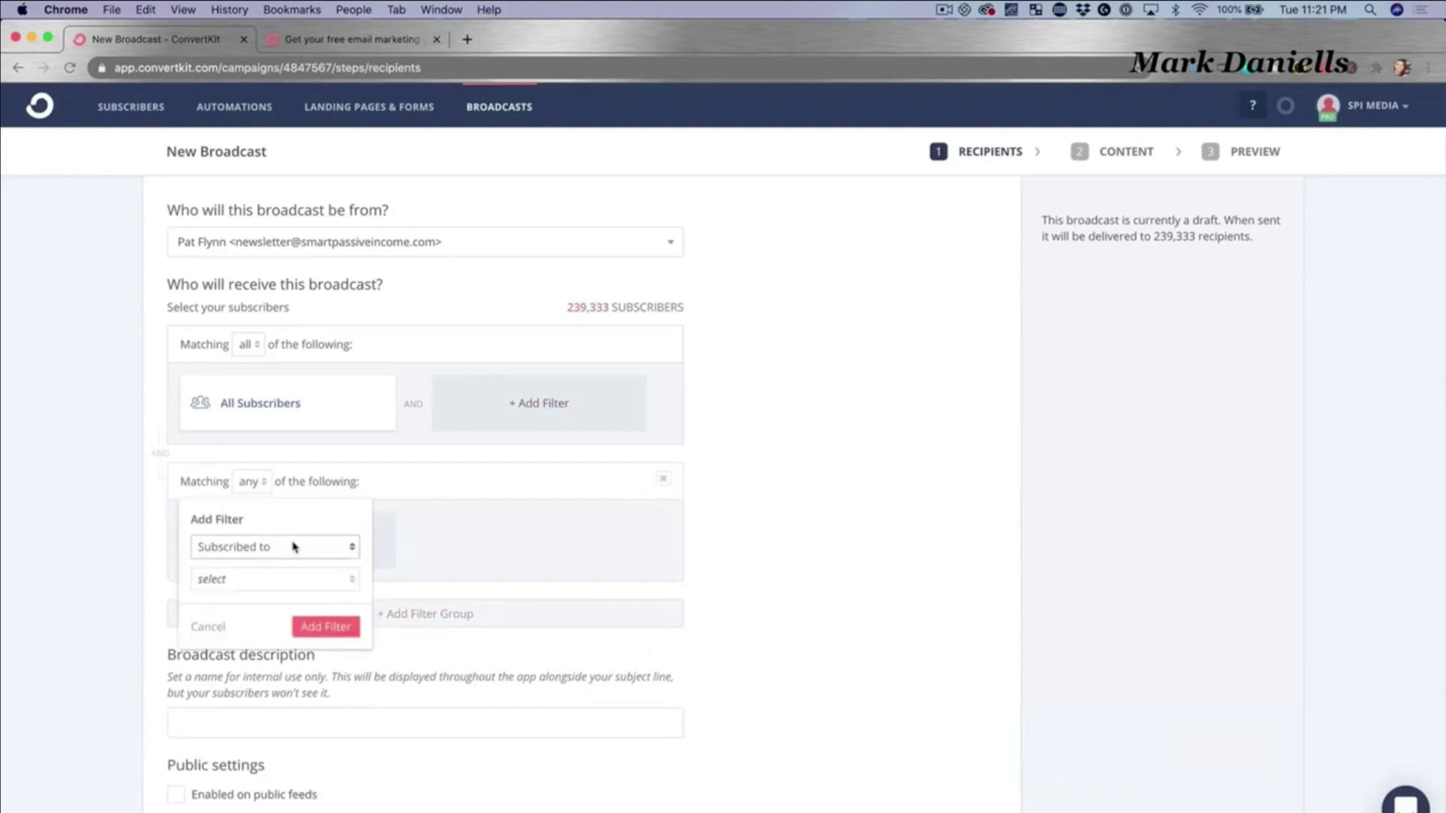
left_click(293, 547)
left_click(292, 548)
left_click(265, 581)
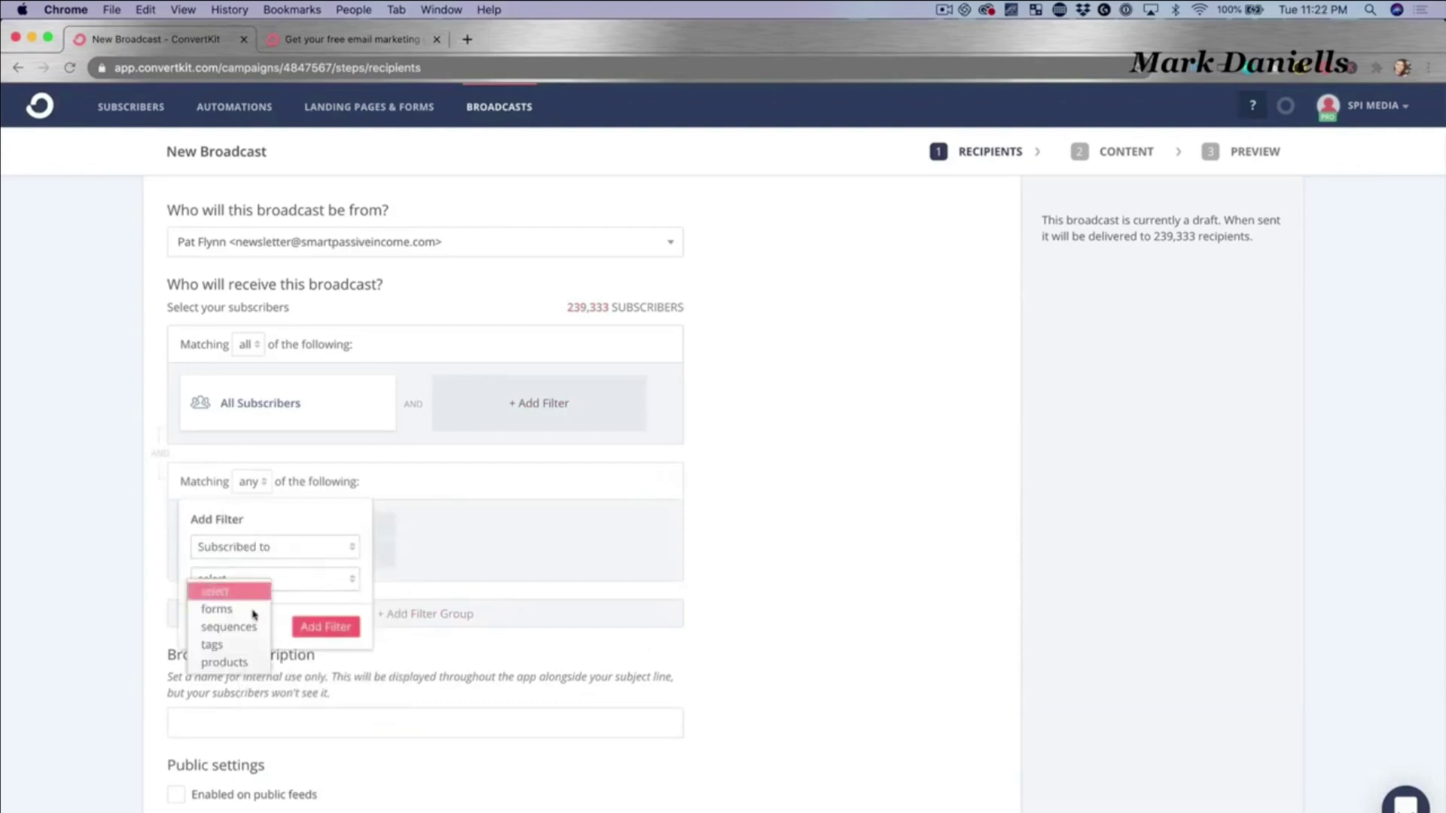
left_click(232, 646)
type("power-up")
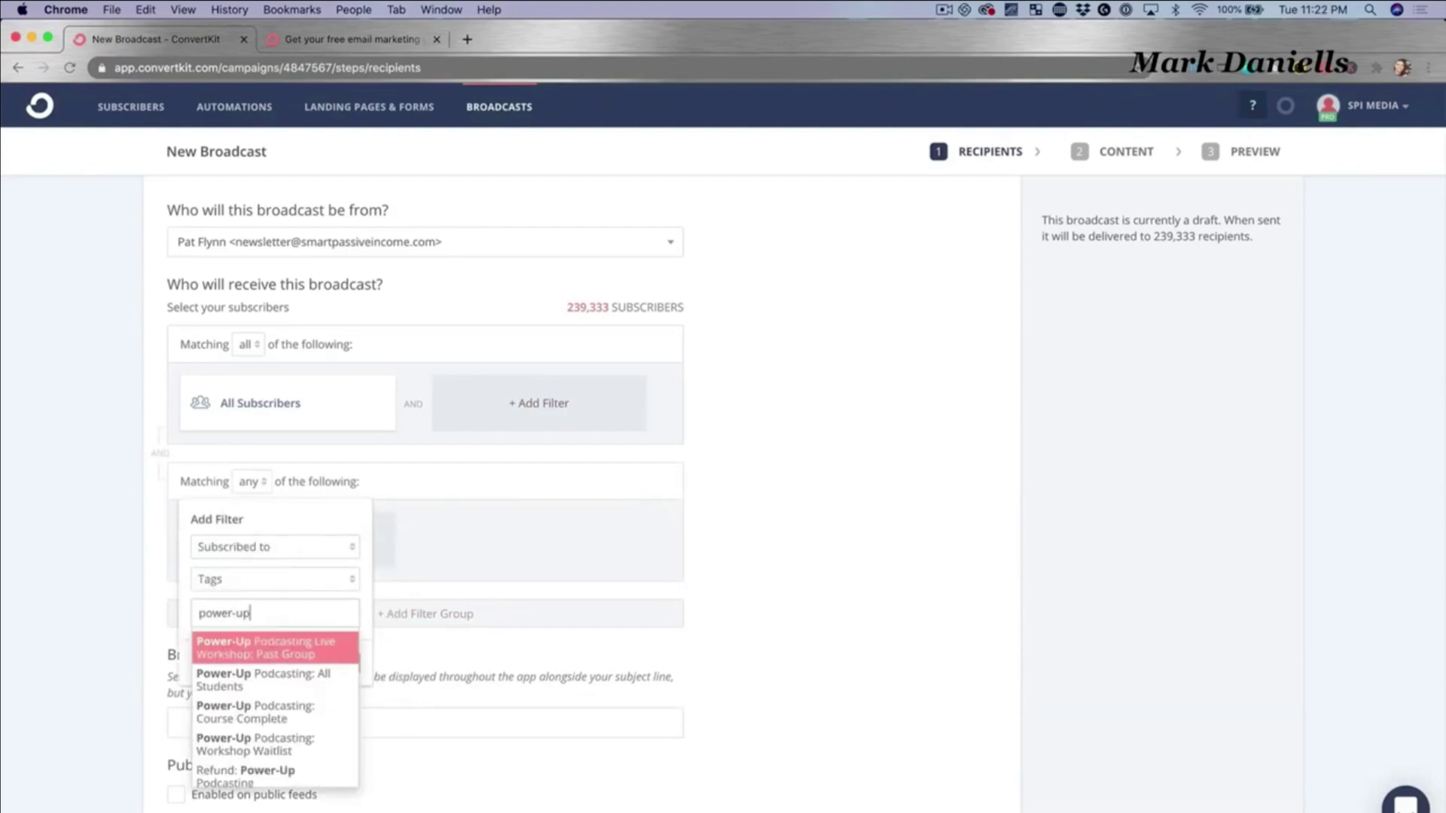
left_click(264, 679)
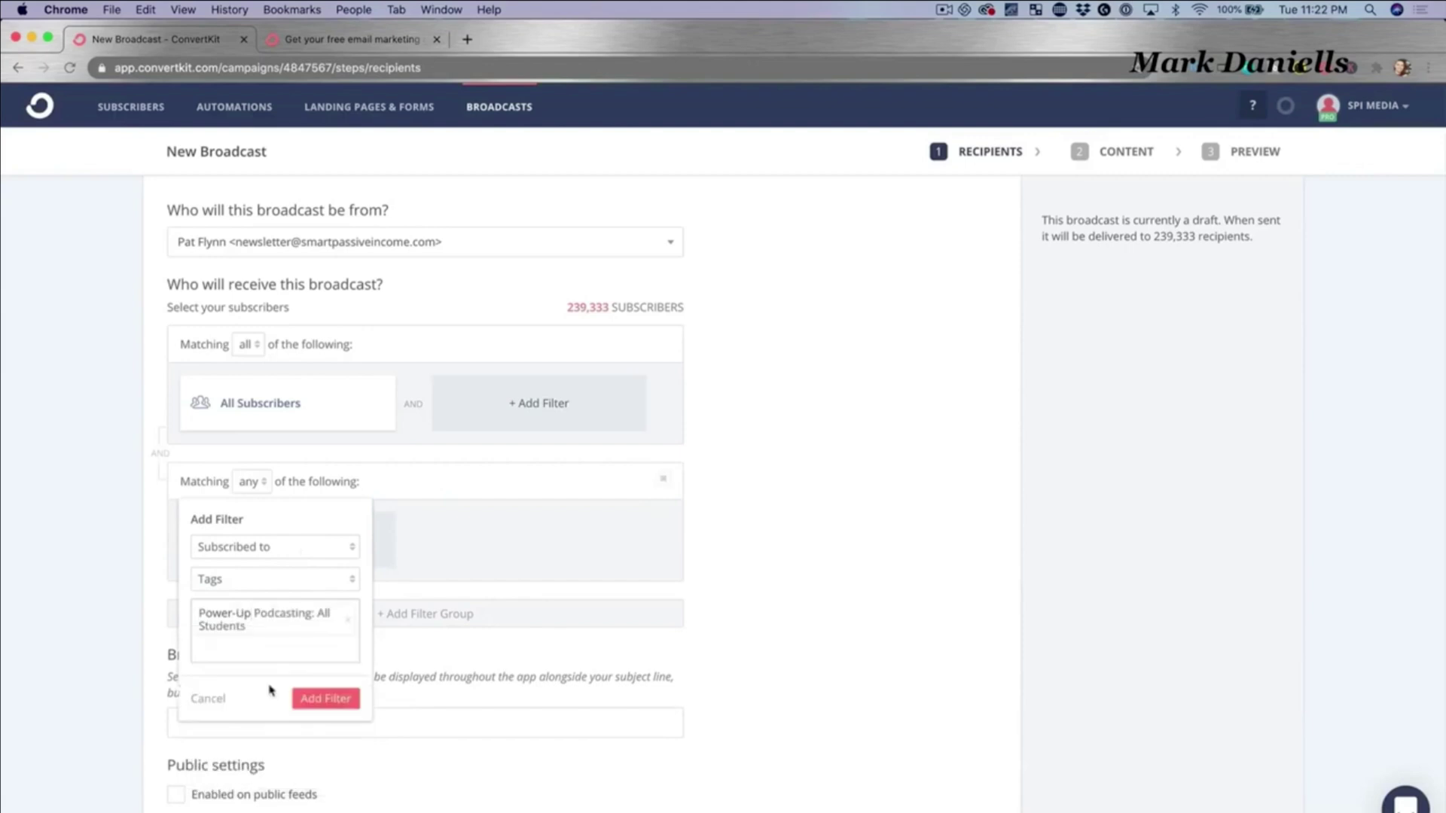
left_click(316, 700)
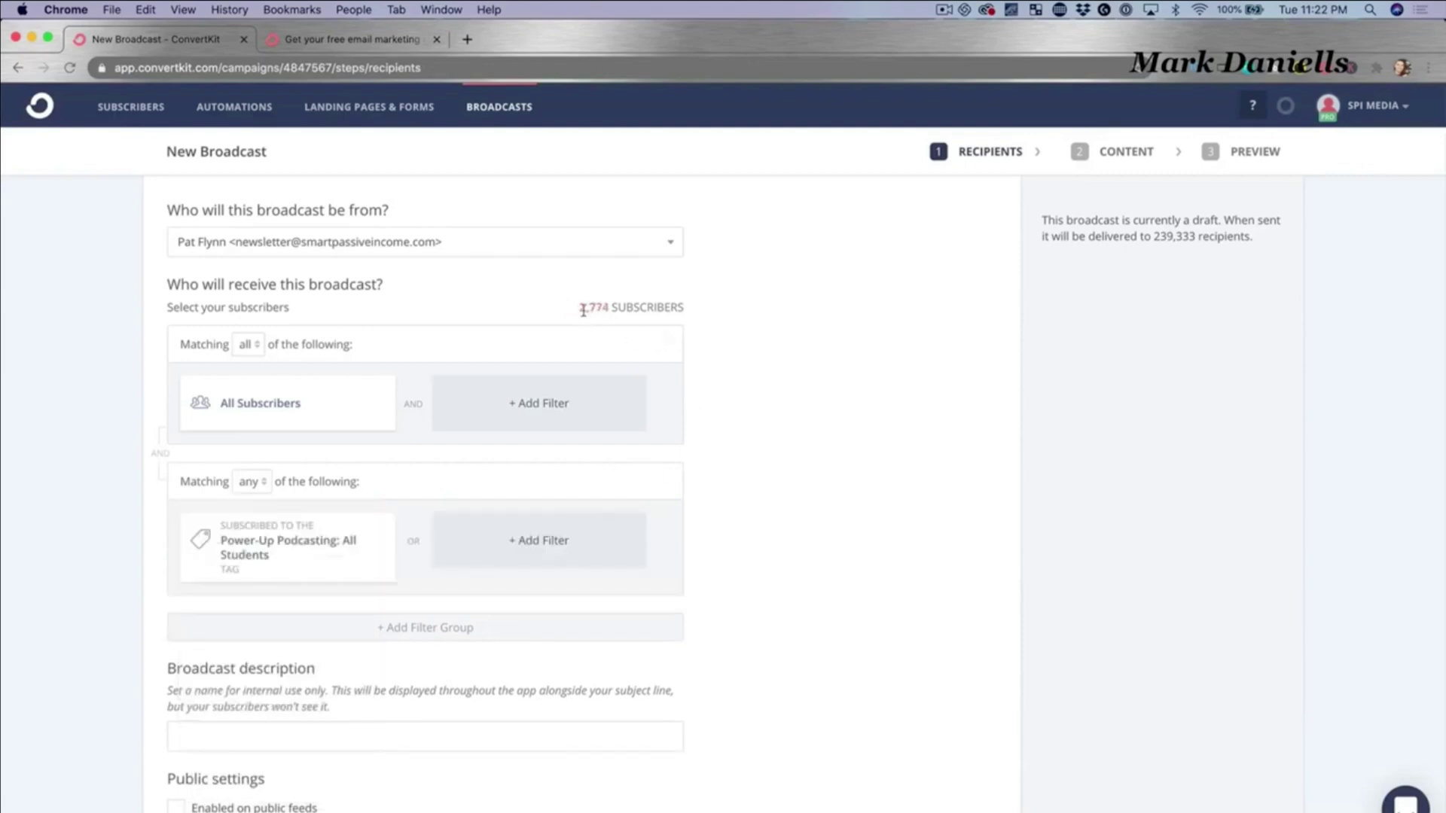
Add a 'none' filter group excluding the Email Marketing Magic: All Students tag
left_click(423, 630)
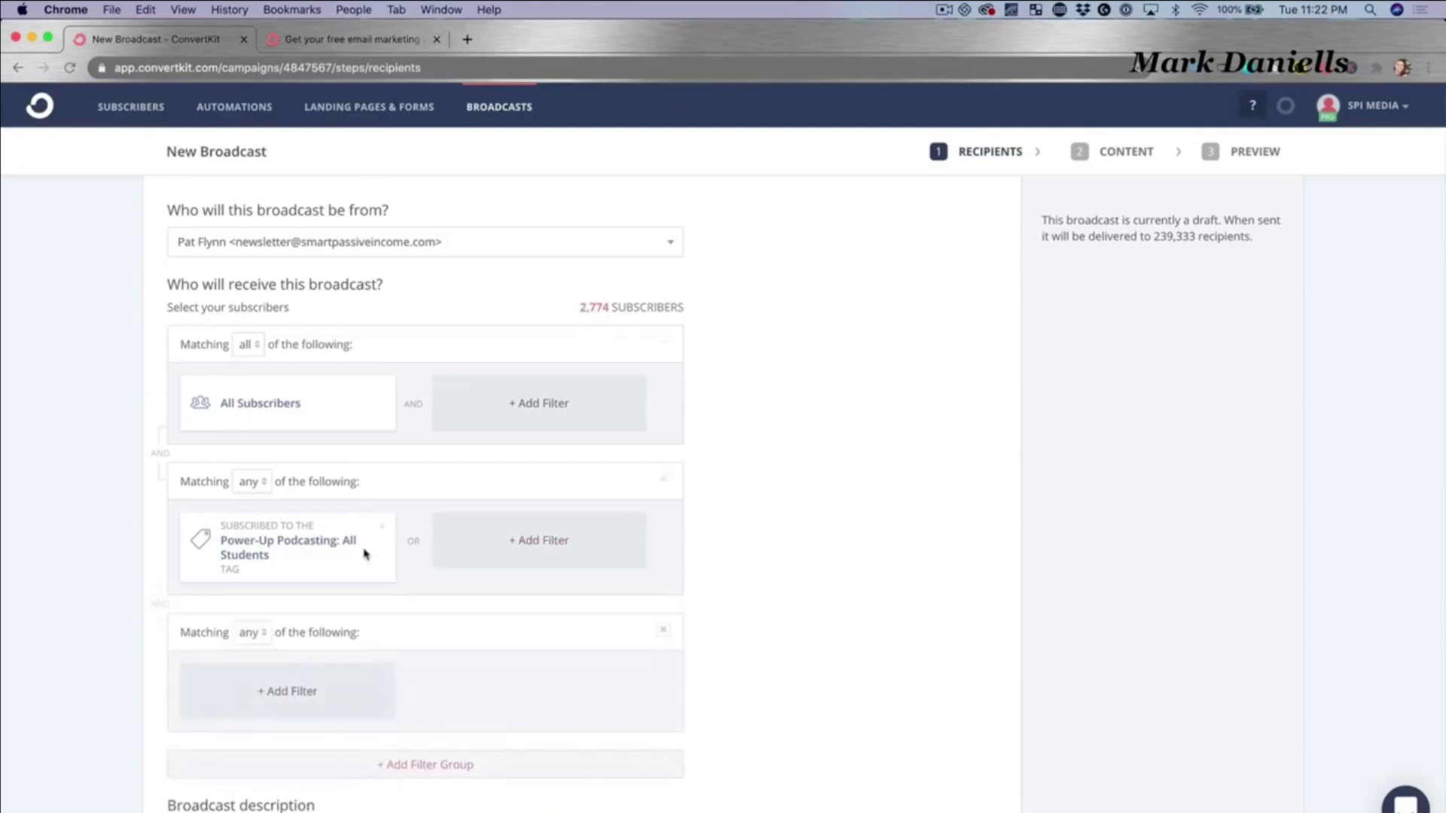
scroll(364, 552, "down", 3)
left_click(262, 521)
left_click(257, 561)
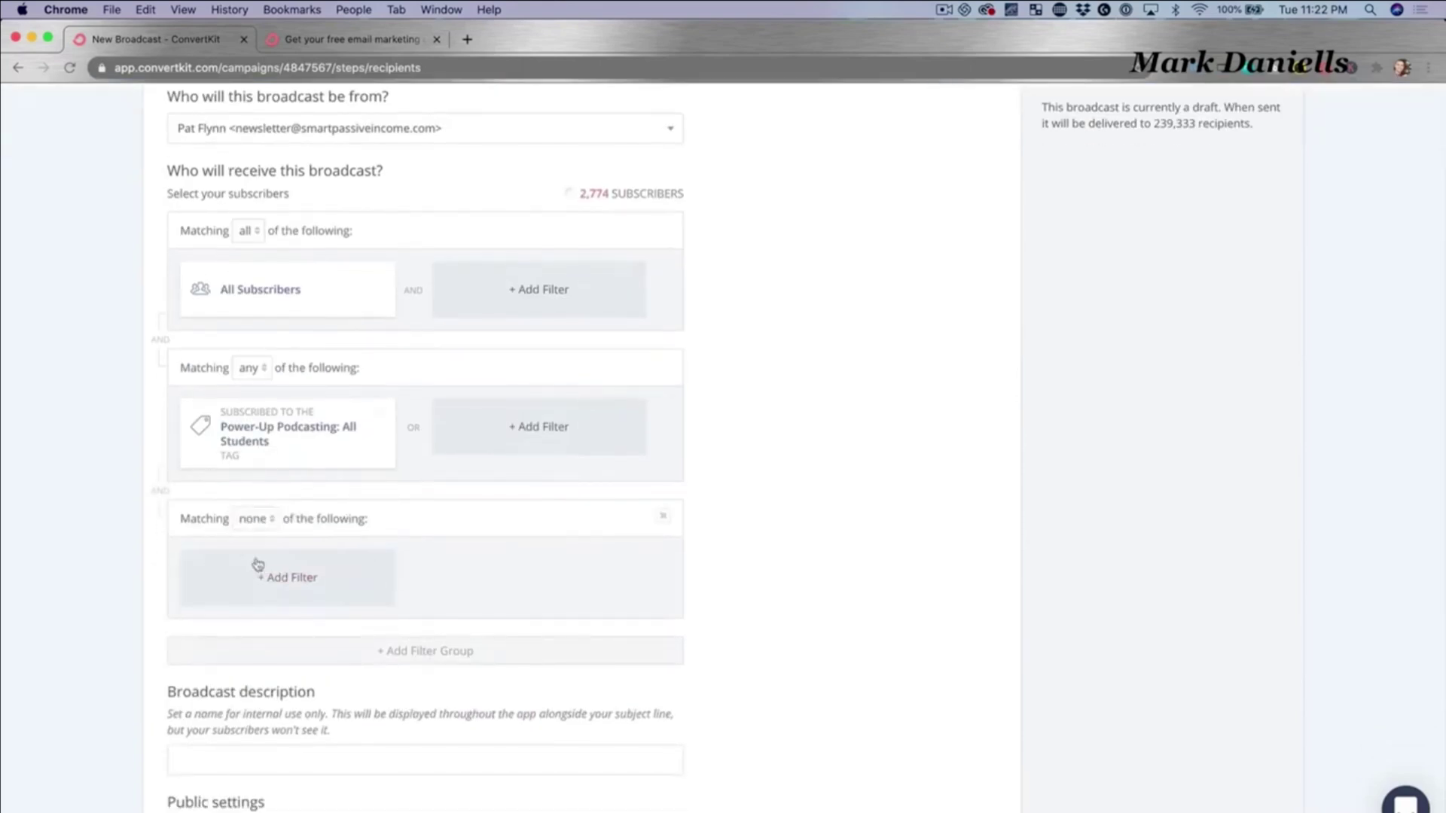
left_click(278, 586)
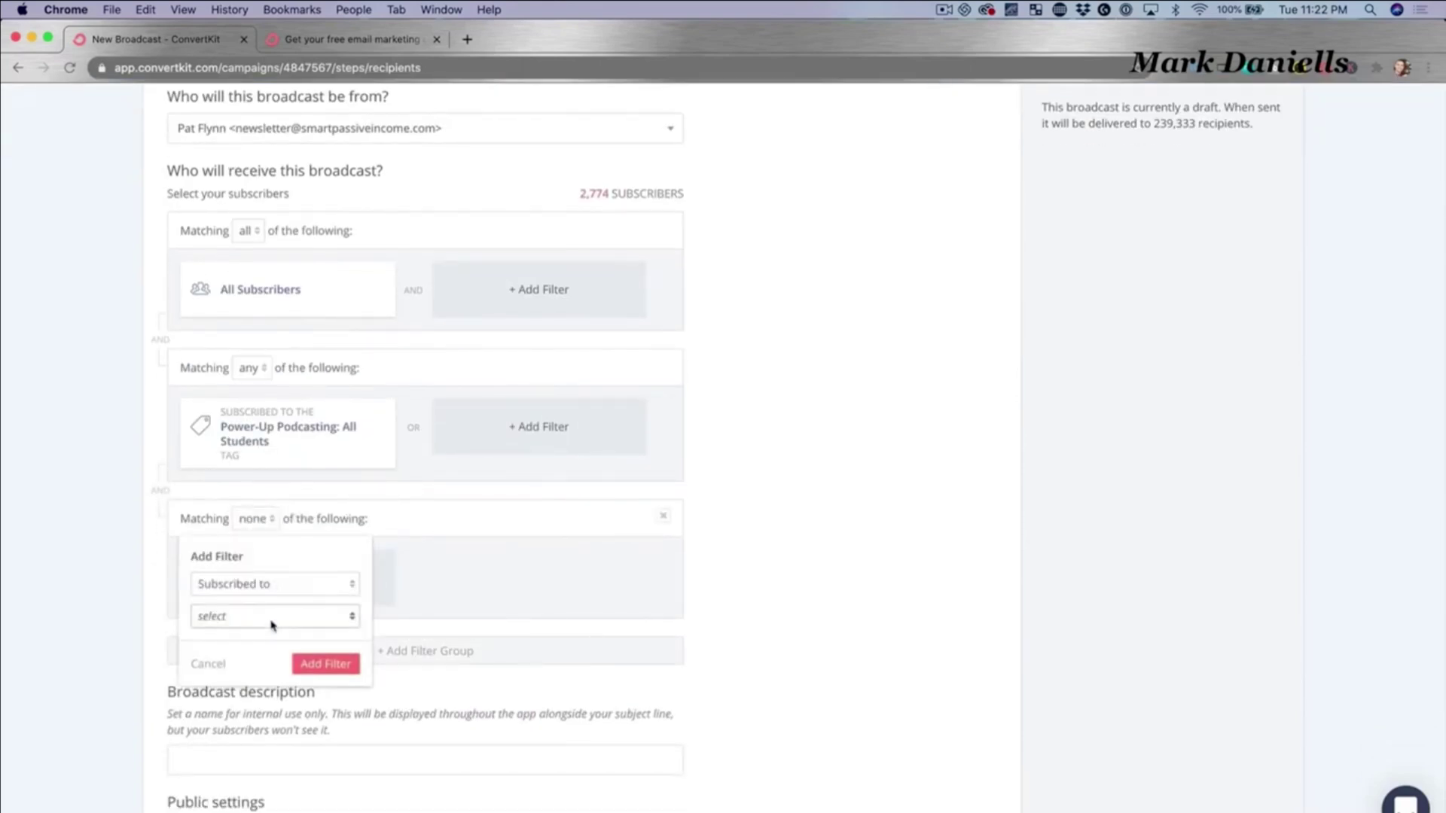
left_click(272, 625)
left_click(228, 682)
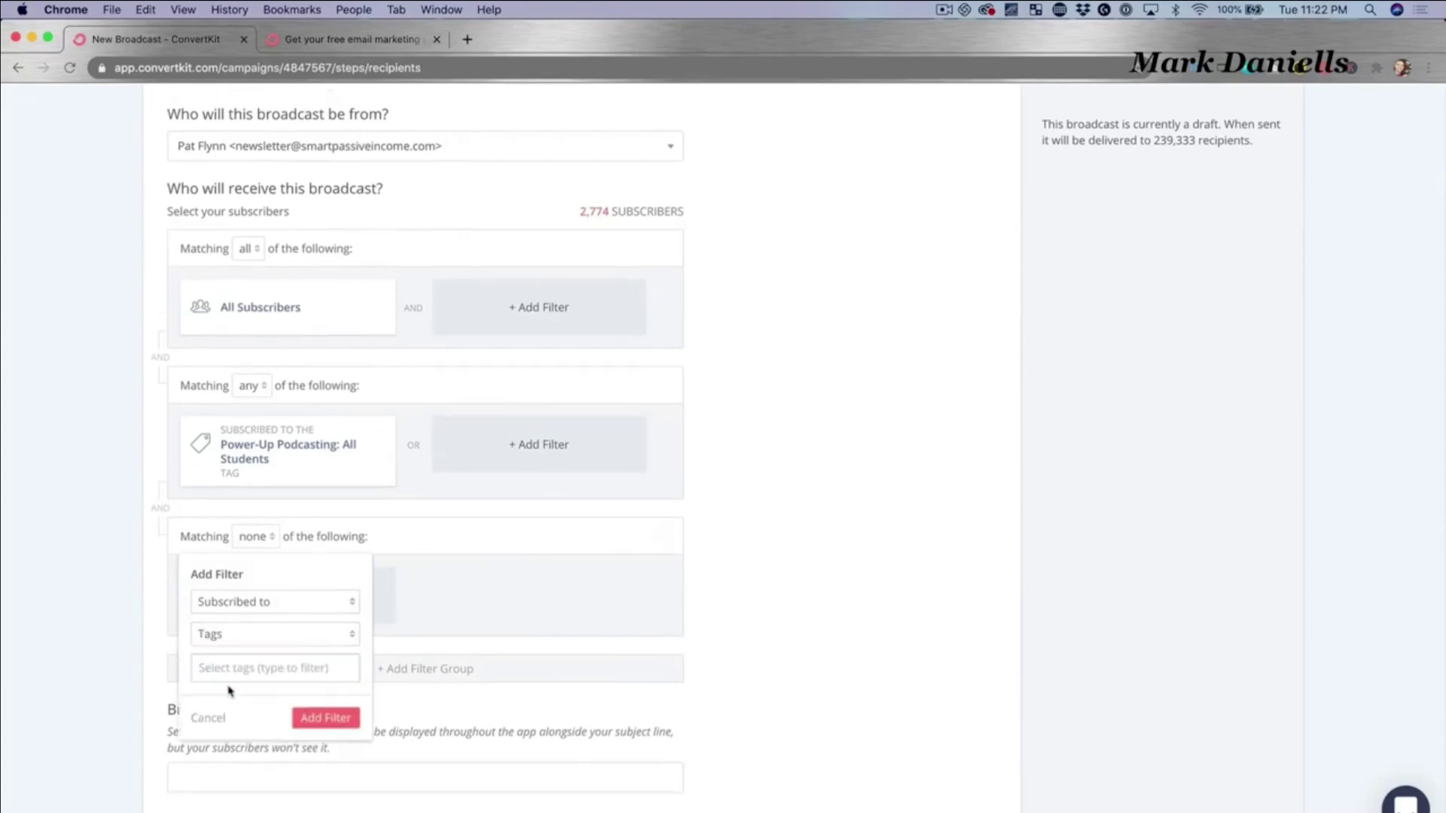
left_click(269, 669)
type("email market")
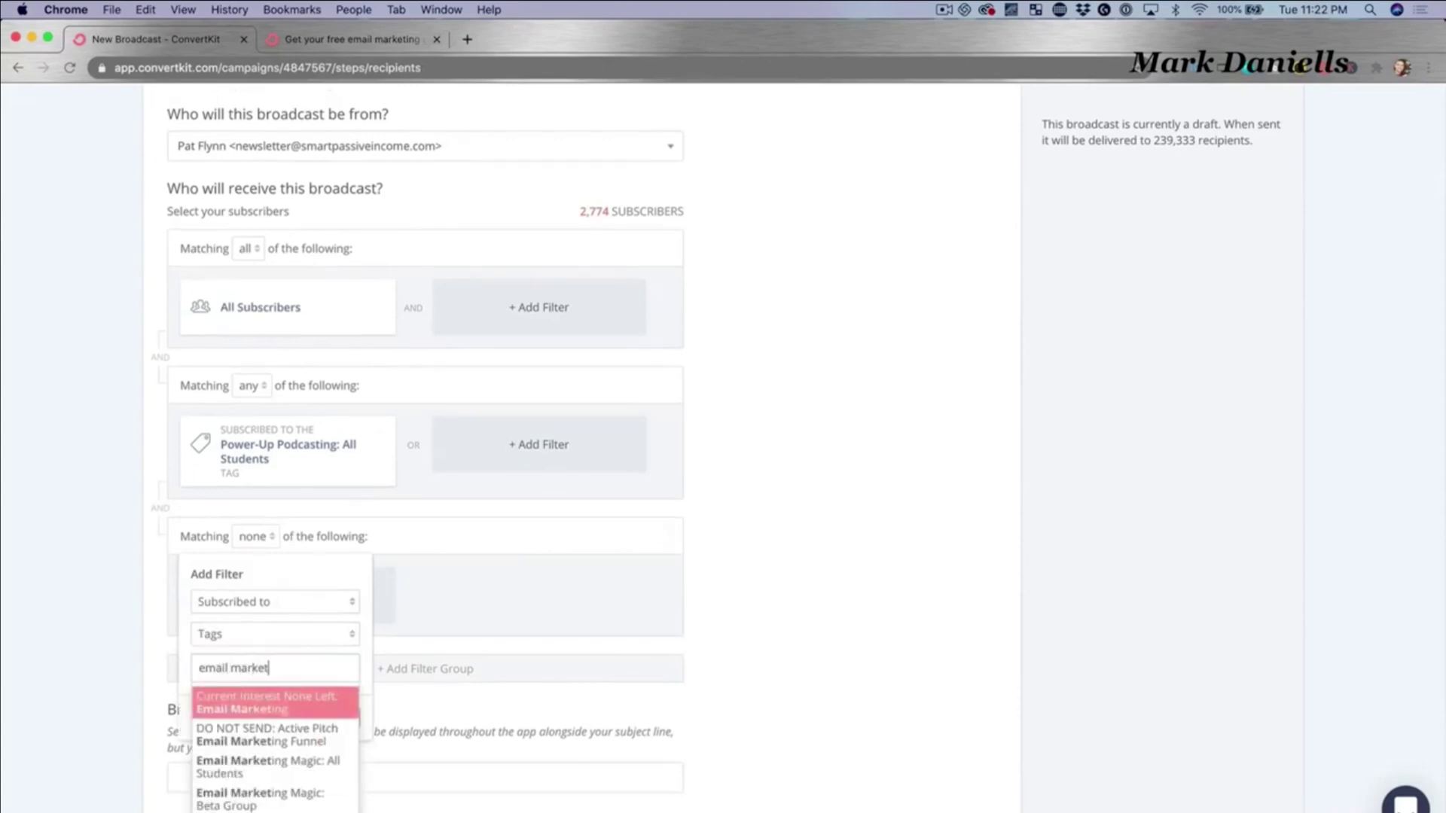
type("ing")
scroll(280, 726, "down", 3)
left_click(302, 707)
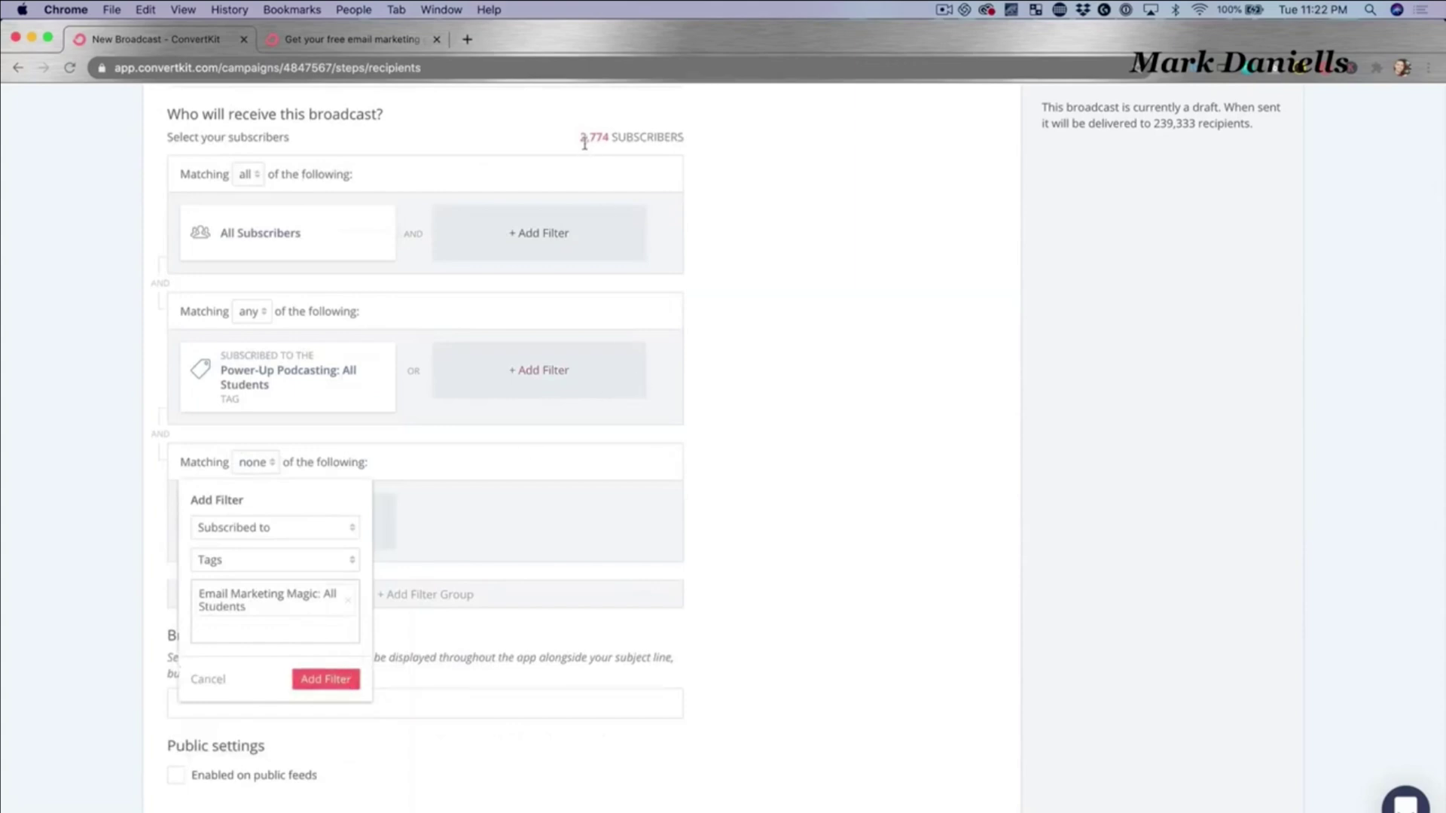
left_click(324, 679)
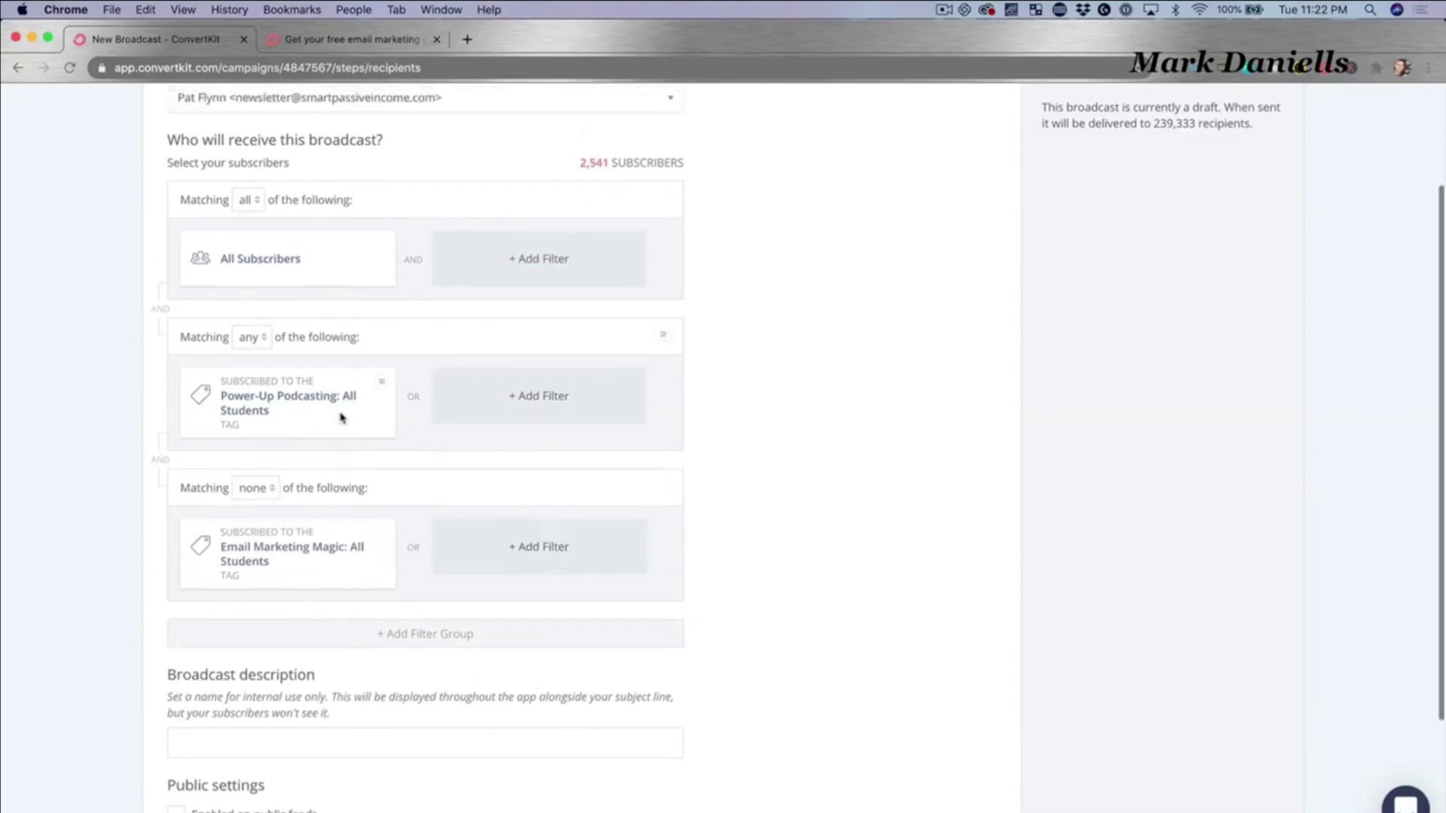
scroll(343, 418, "up", 3)
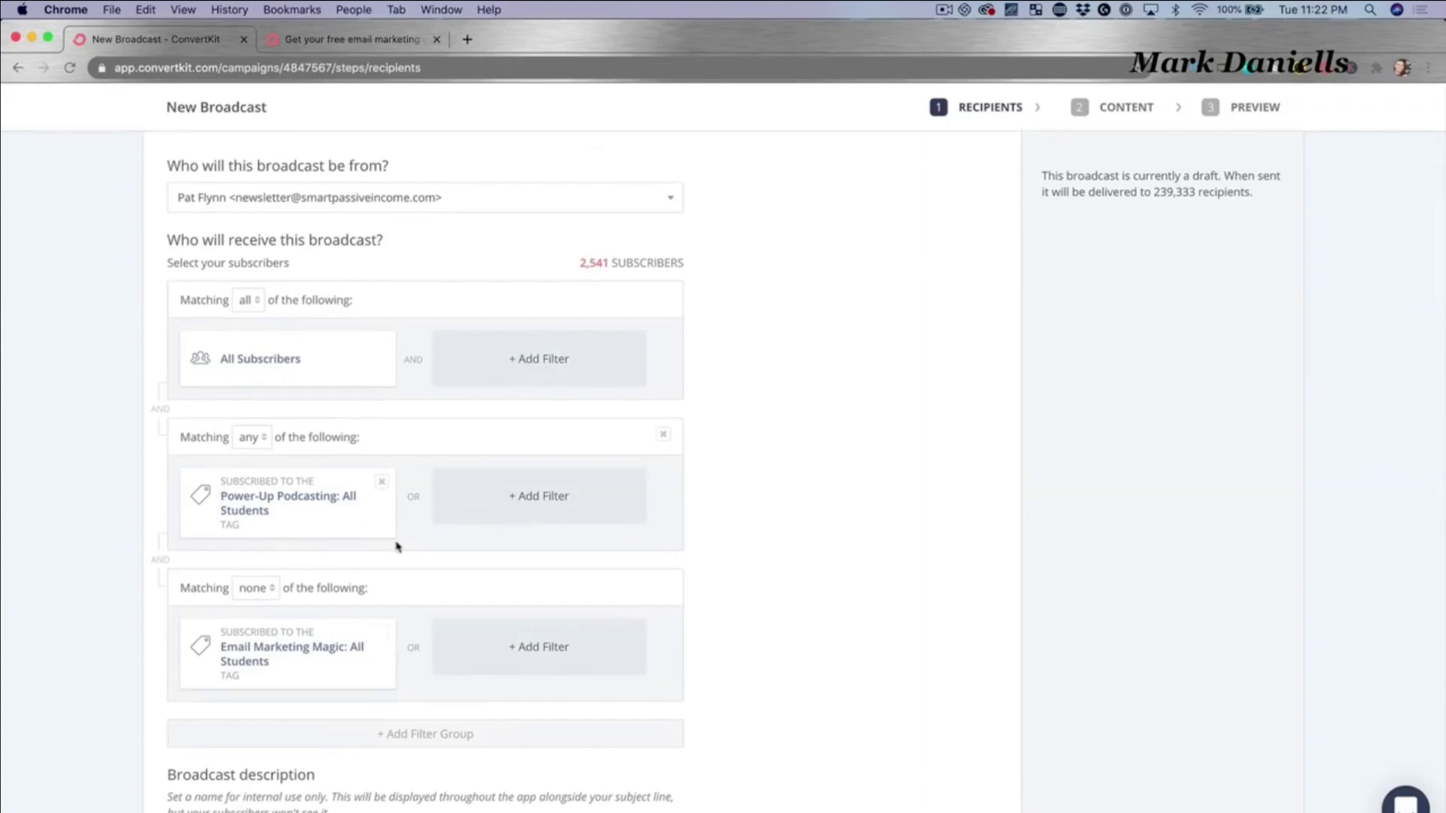
scroll(720, 503, "down", 5)
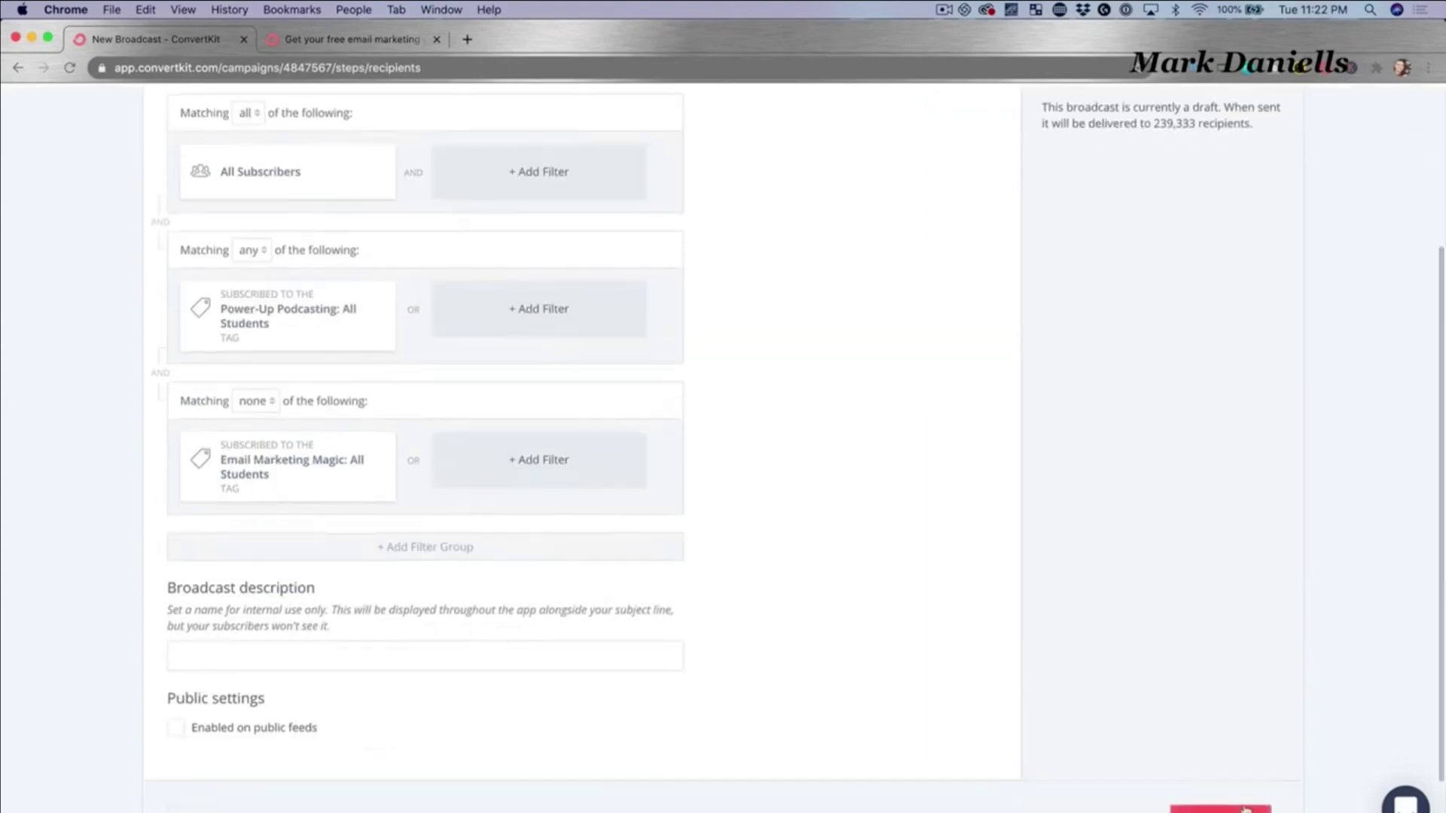
Set the subject to 'Email Marketing Magic is Now Open' and paste in the body text
left_click(1220, 809)
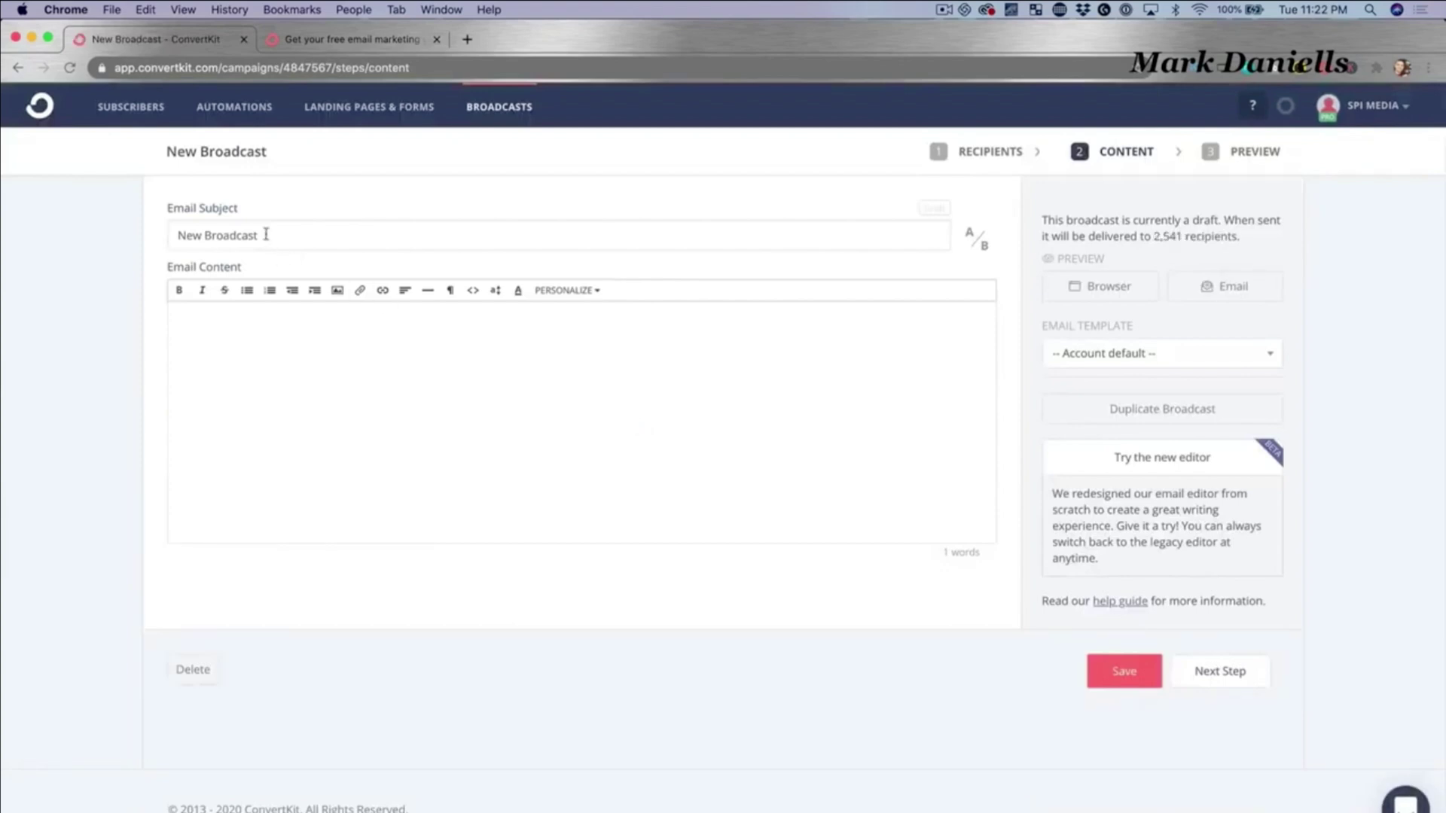
left_click(265, 235)
key("shift+alt+Left")
key("shift+alt+Left")
type("Emil")
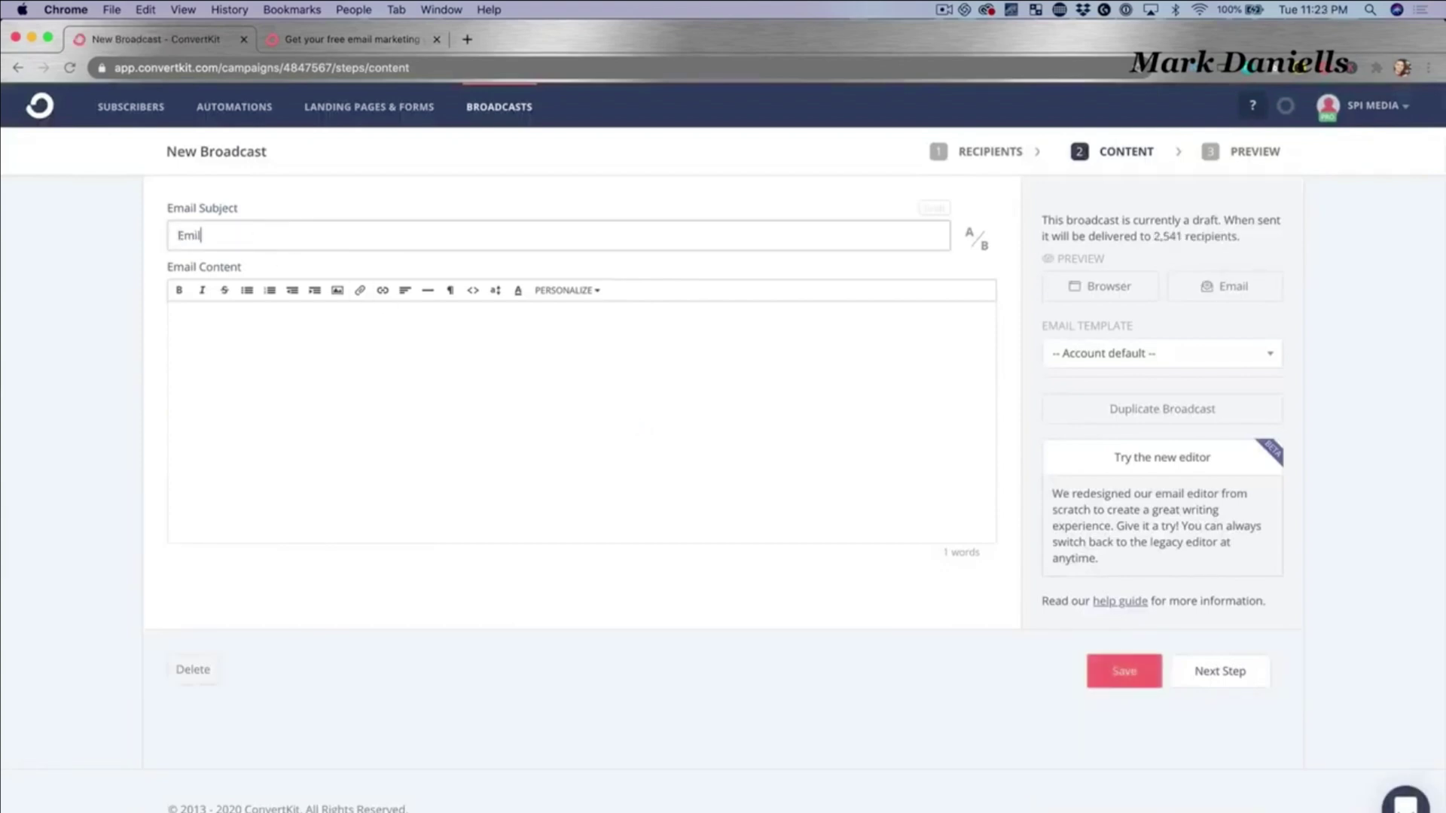
type("ail Marketing Magic is Now Open")
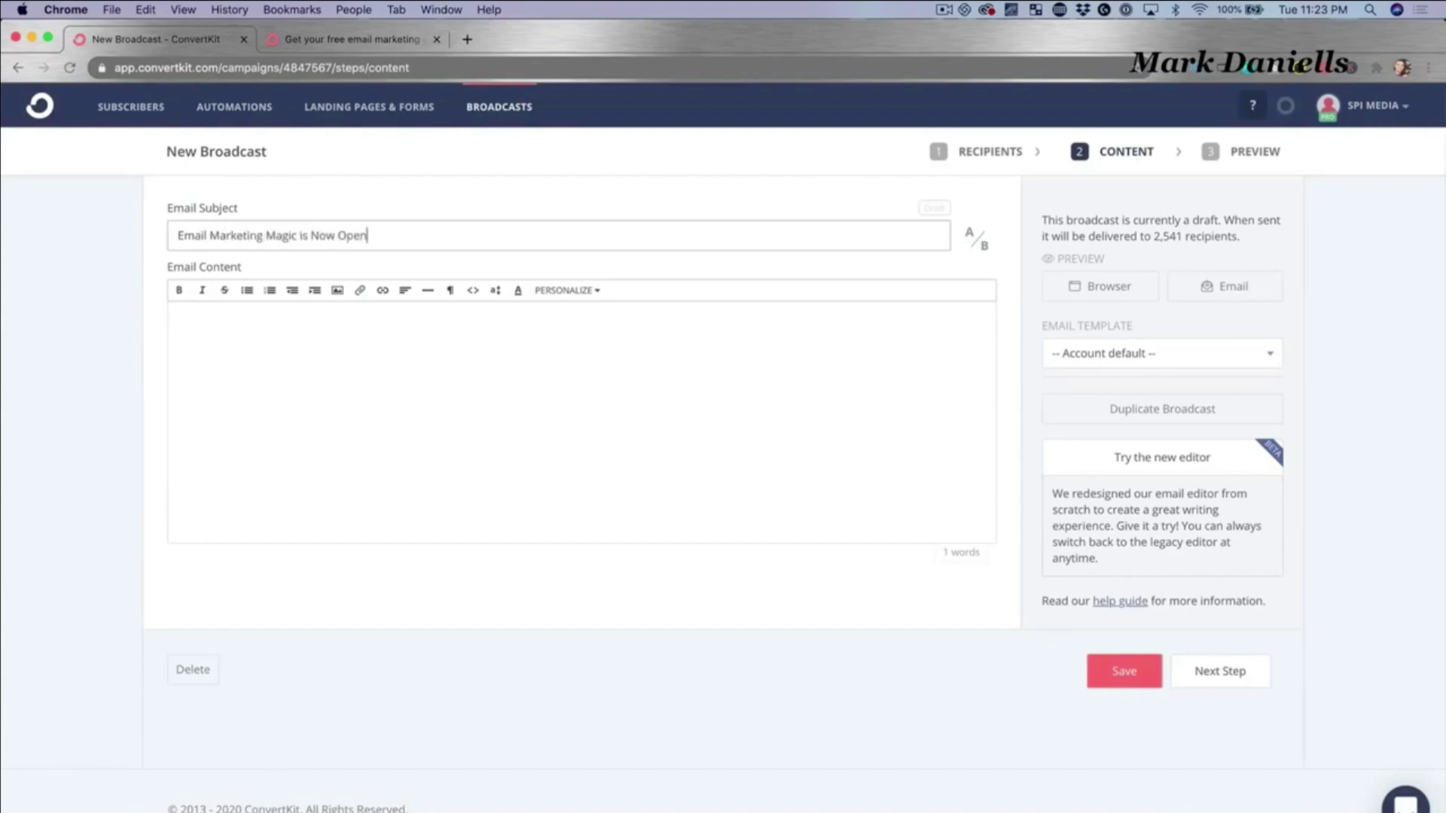
key("Tab")
type("Hey {{ subscriber.first_name }}!  Because you have a podcast, you definitely want an email list to grow your audience too...")
Schedule the broadcast to send October 14 at 6:30 AM Pacific
left_click(1221, 671)
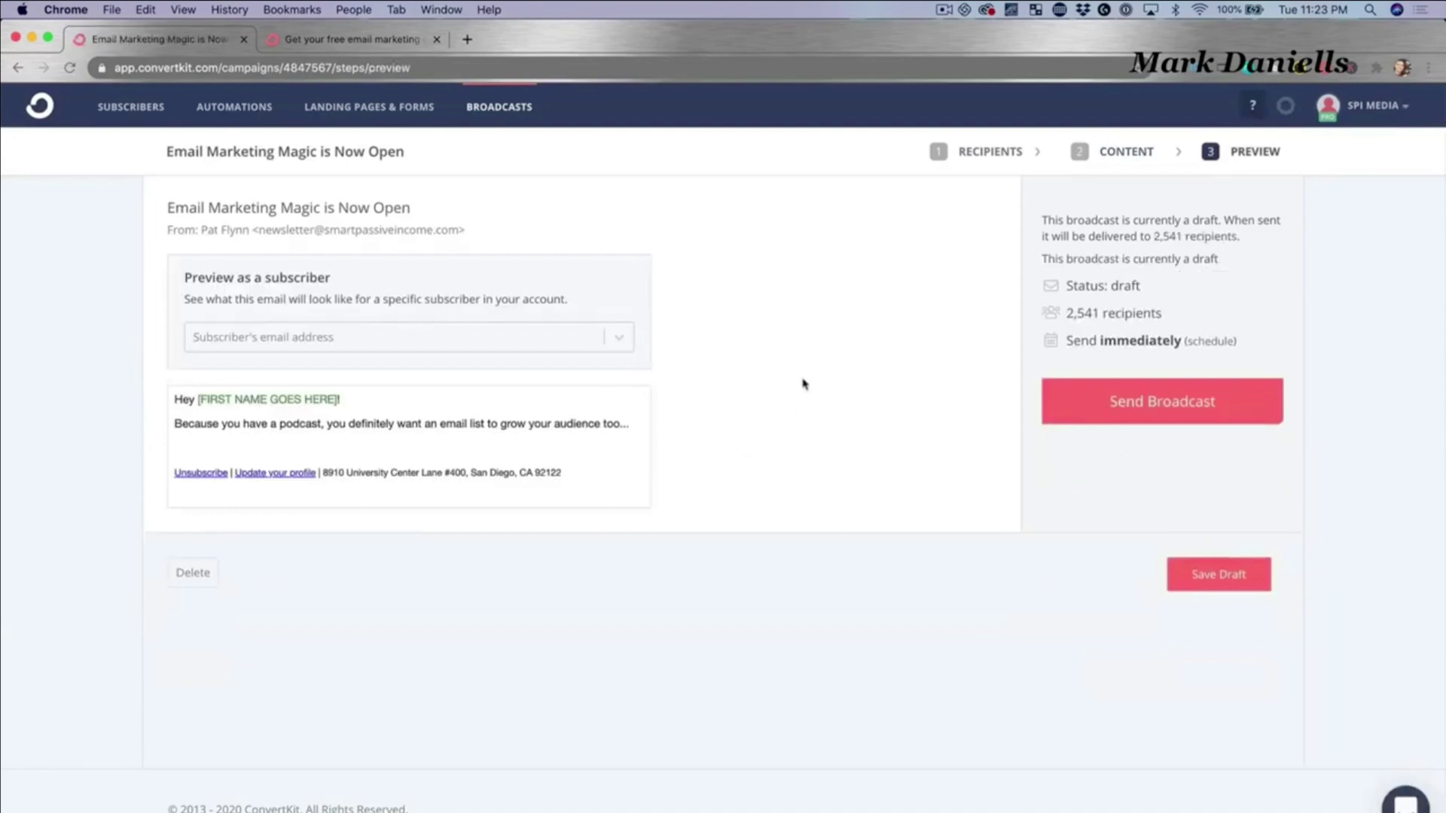
left_click(1224, 343)
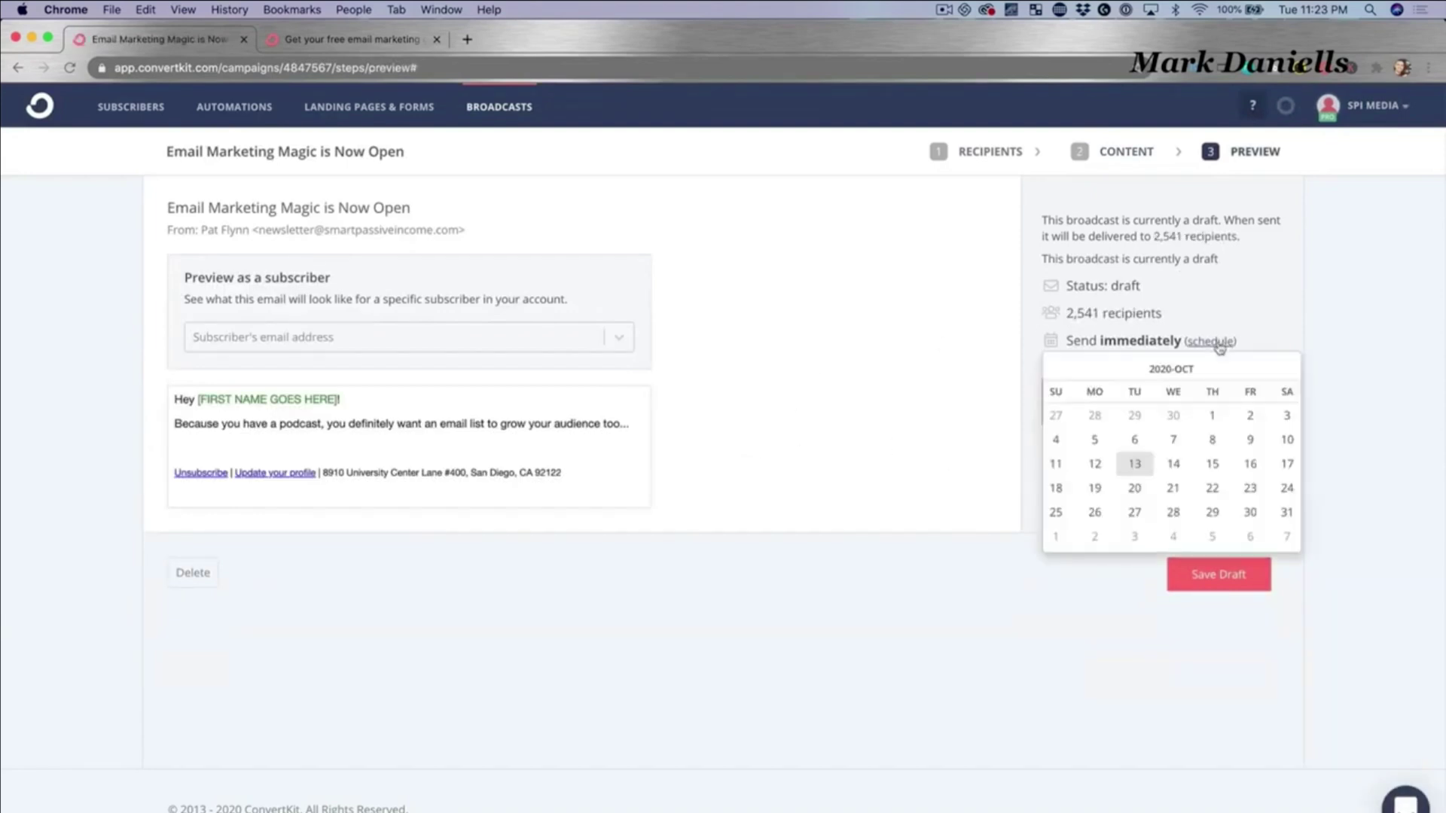
left_click(1172, 463)
left_click(1202, 426)
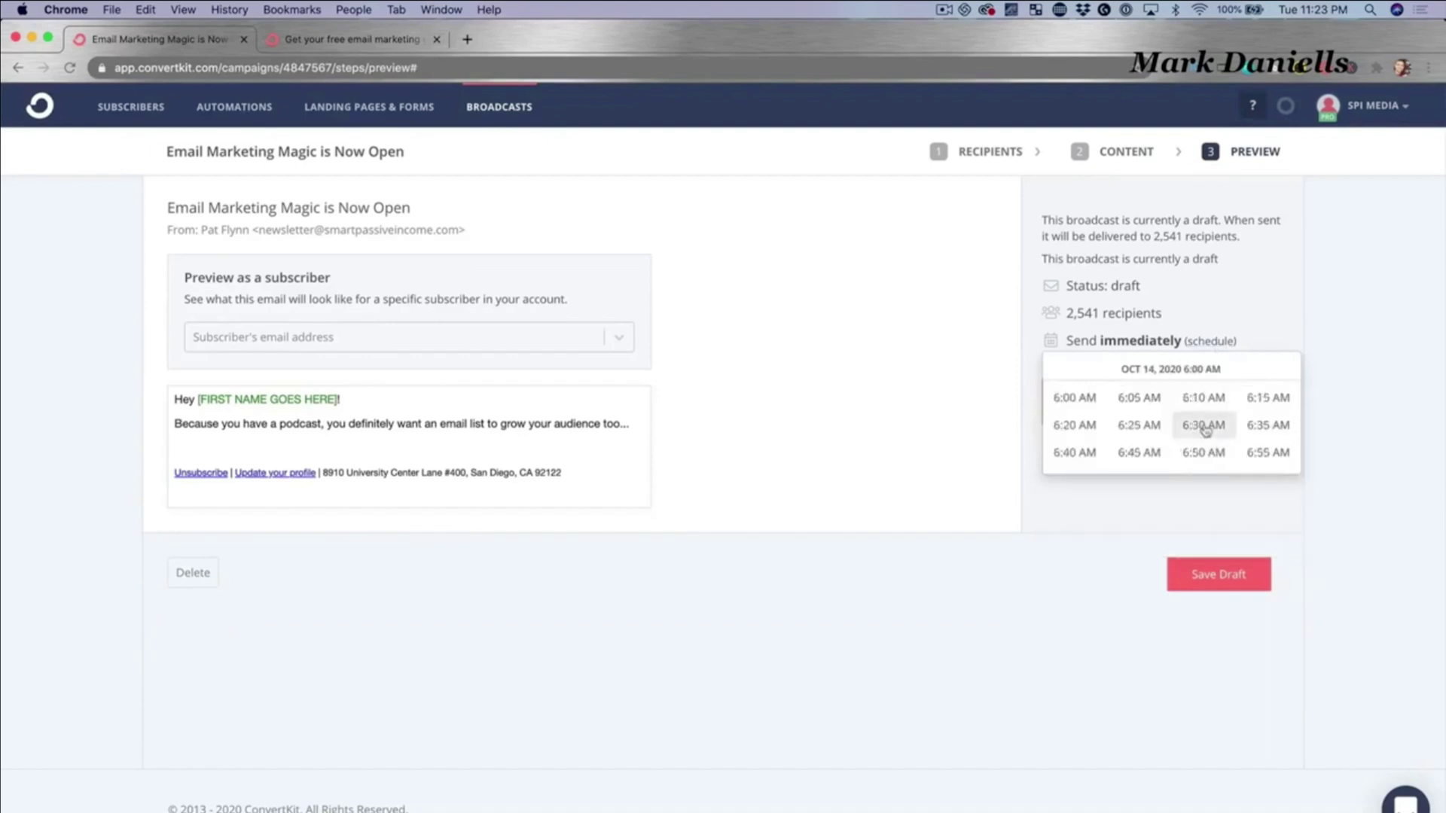
left_click(1203, 426)
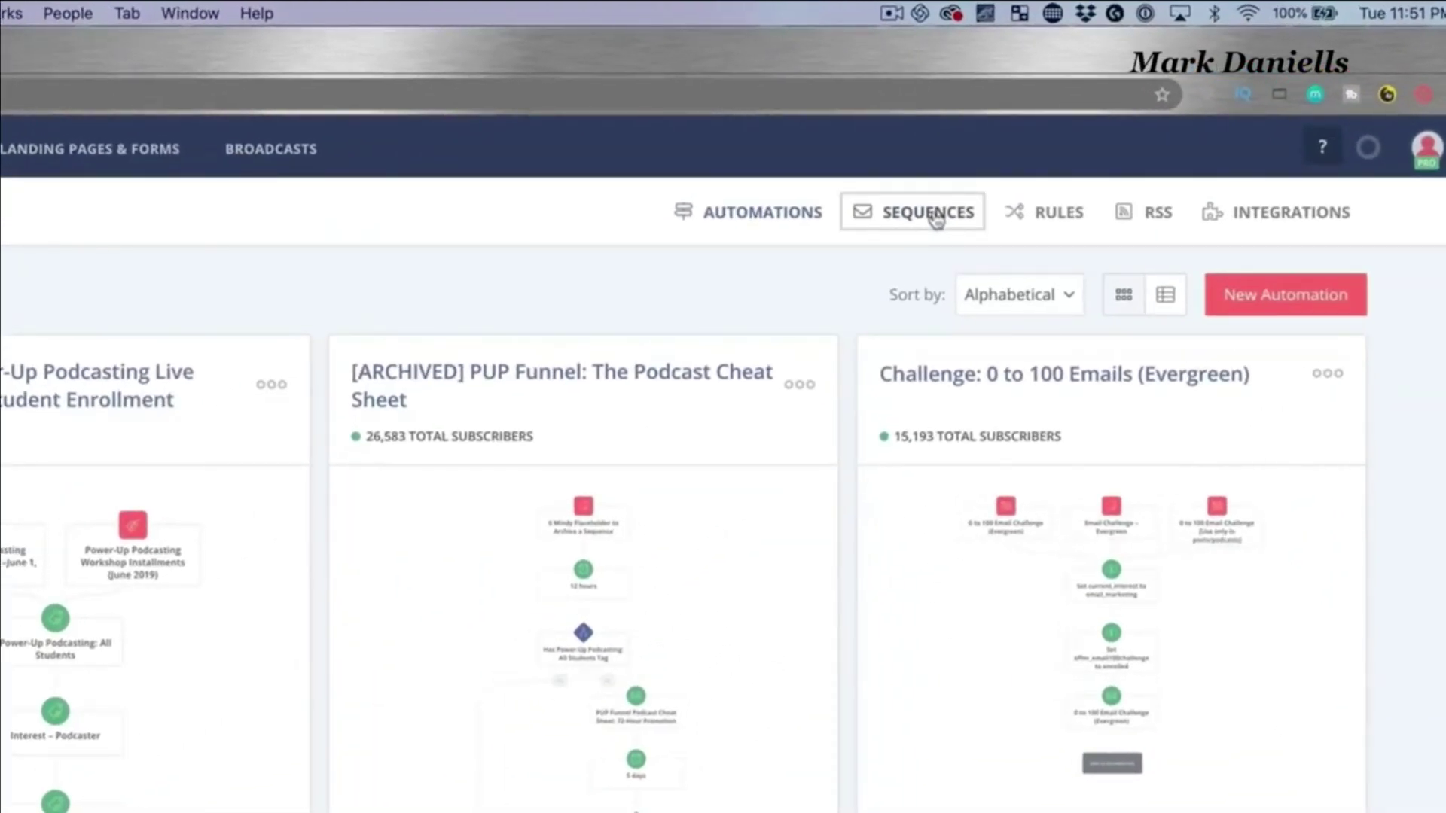
From the Sequences list, create a new sequence called 'Test Sequence'
left_click(936, 219)
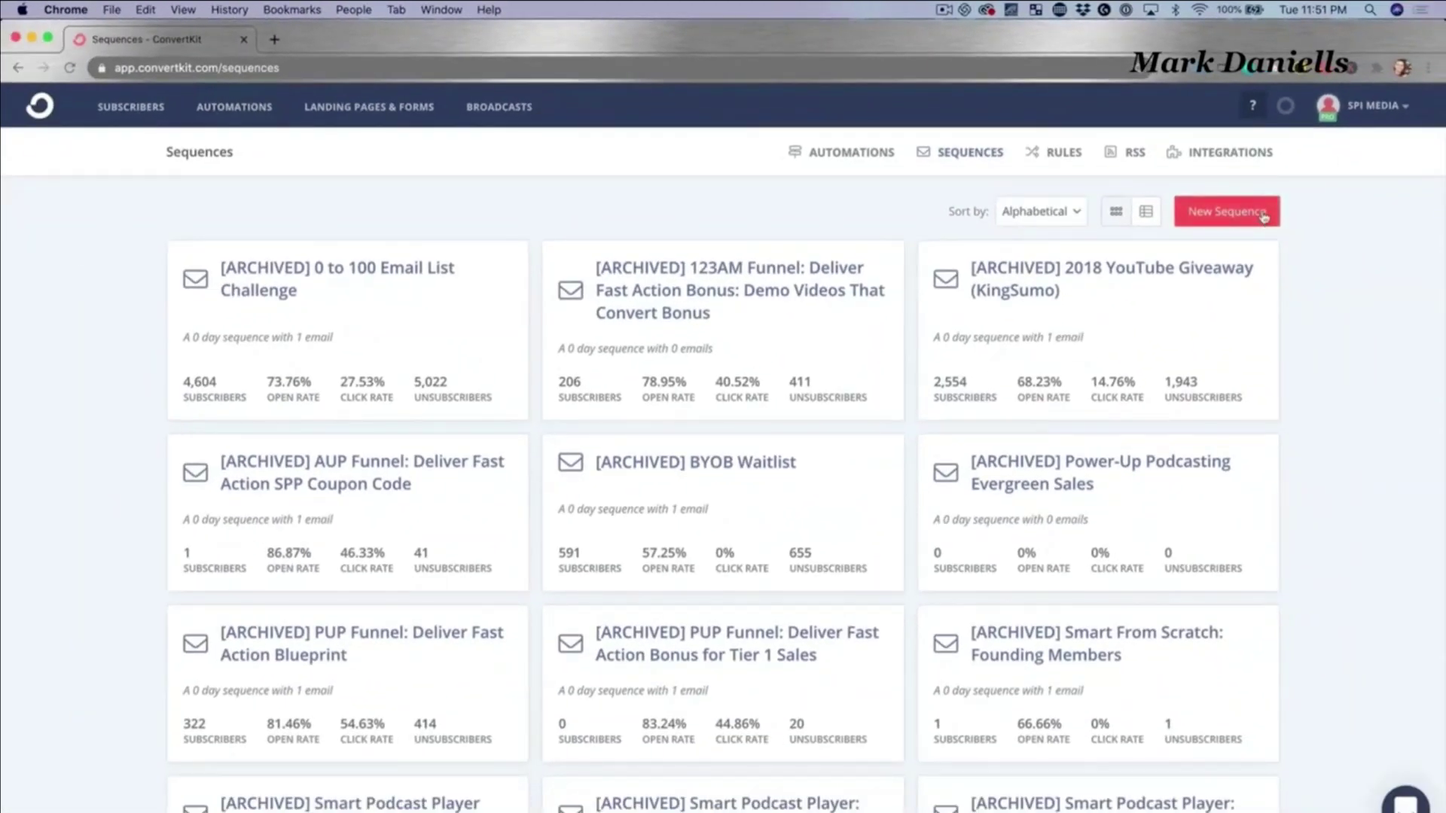
scroll(717, 318, "down", 7)
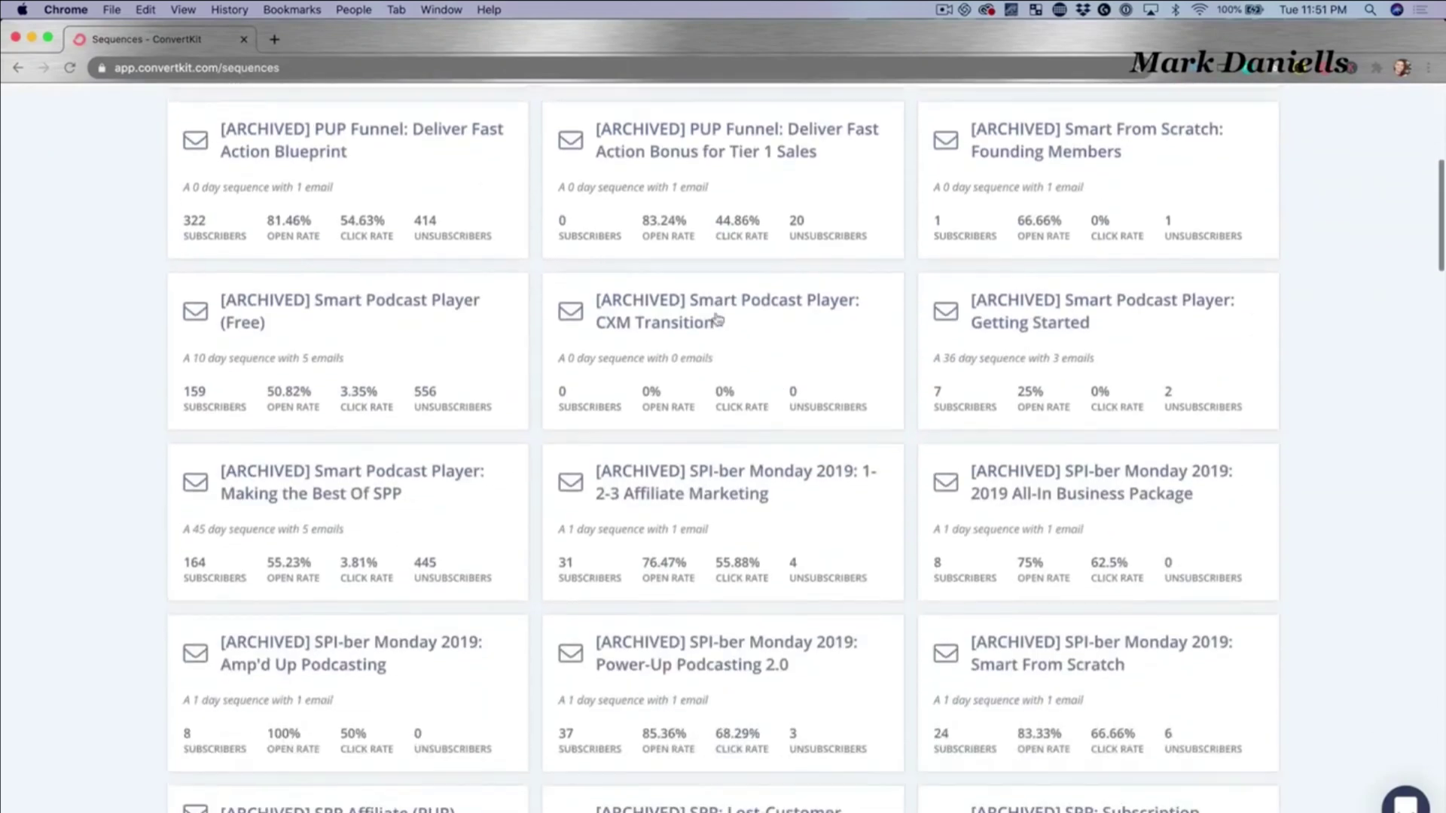
scroll(716, 318, "up", 10)
left_click(1251, 219)
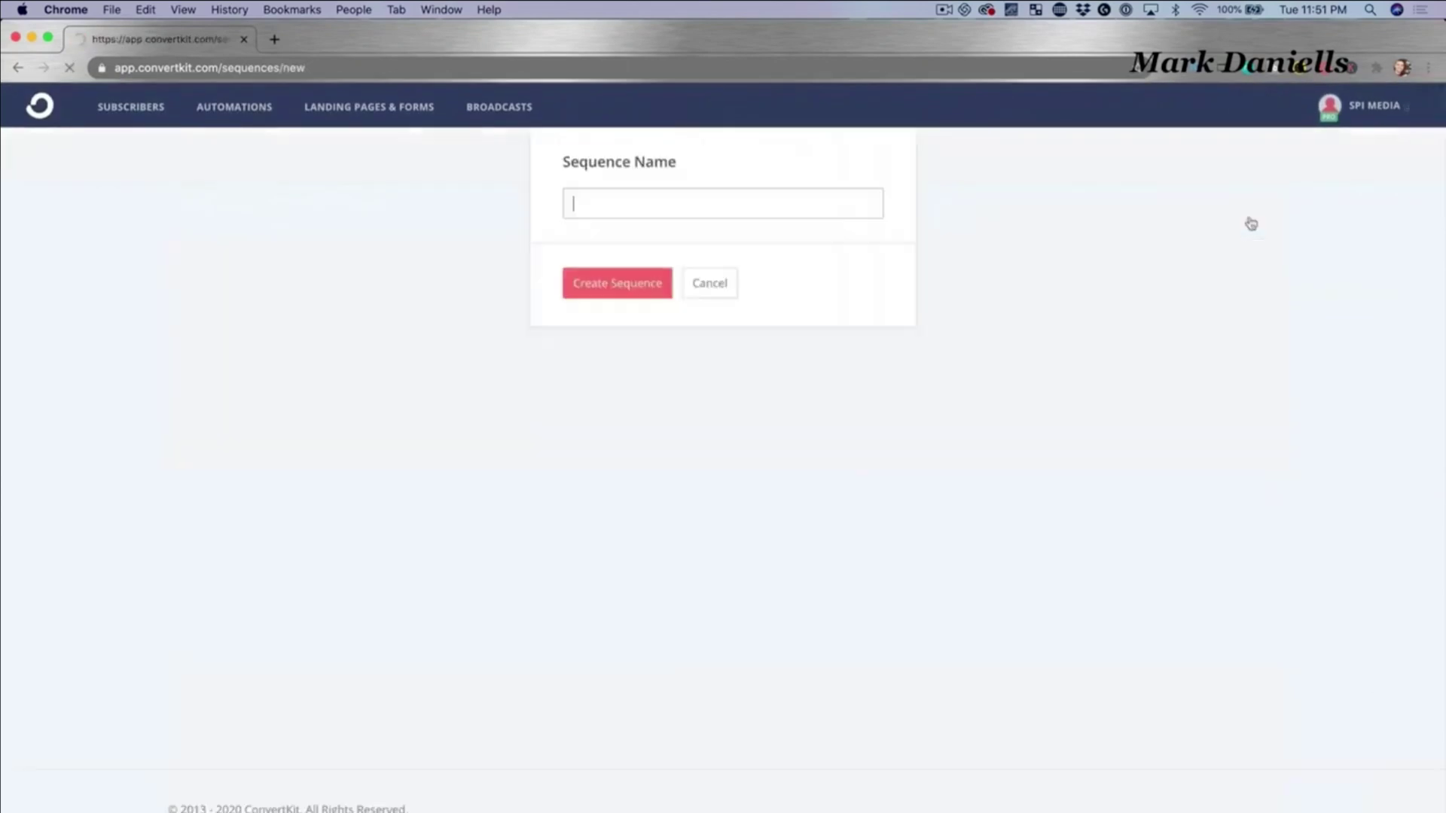
type("Test")
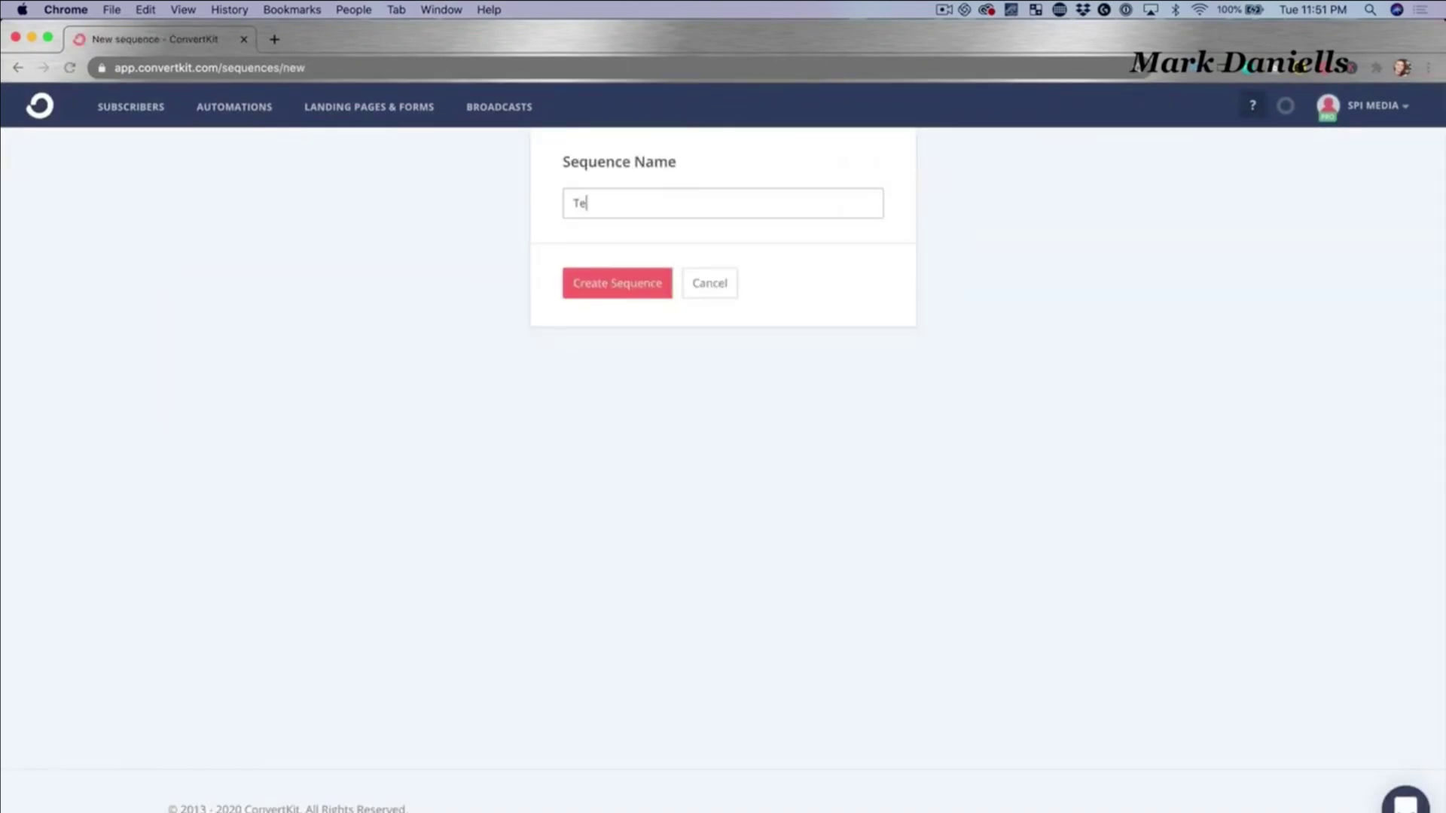
type(" Sequence")
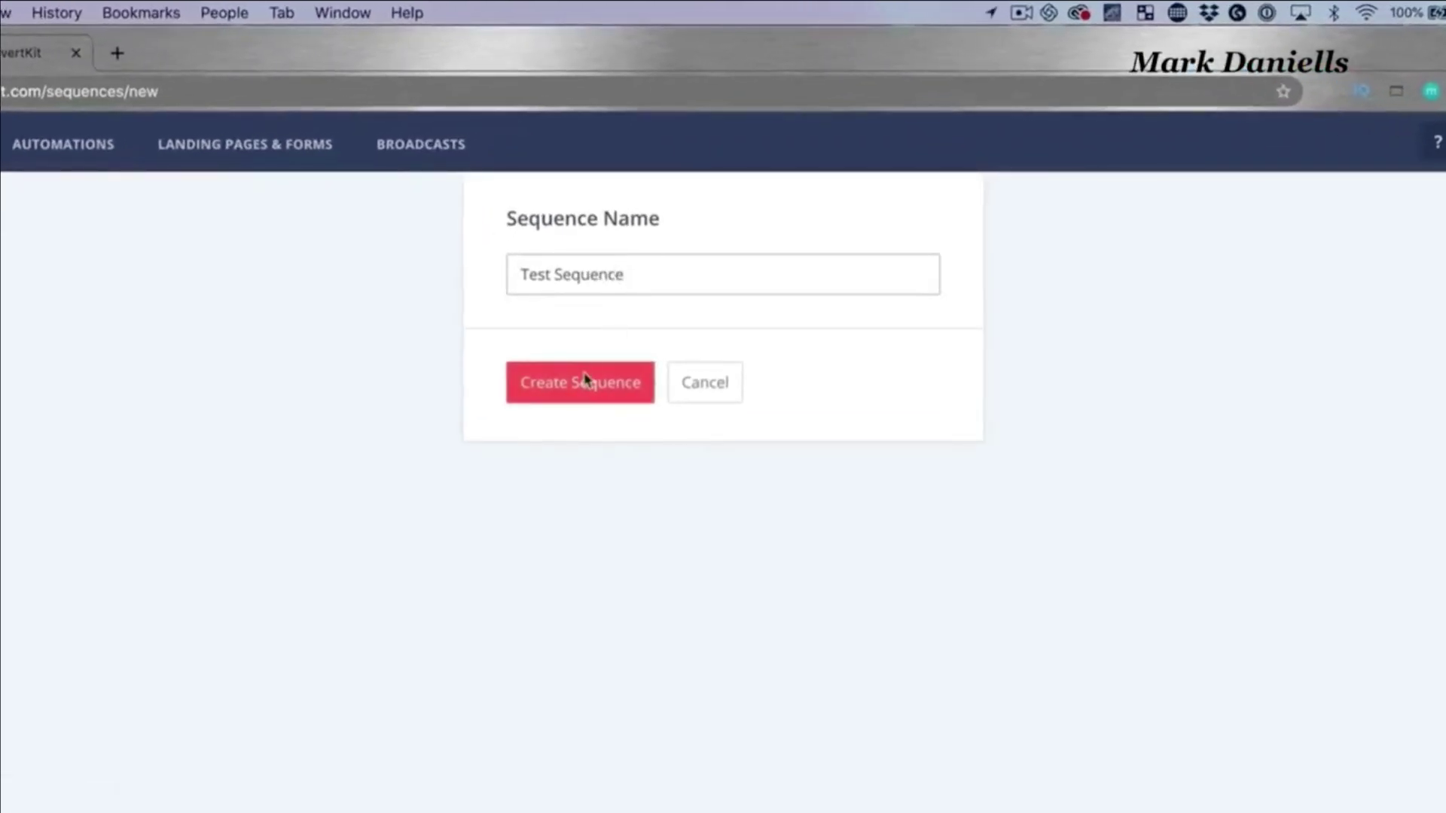
left_click(586, 378)
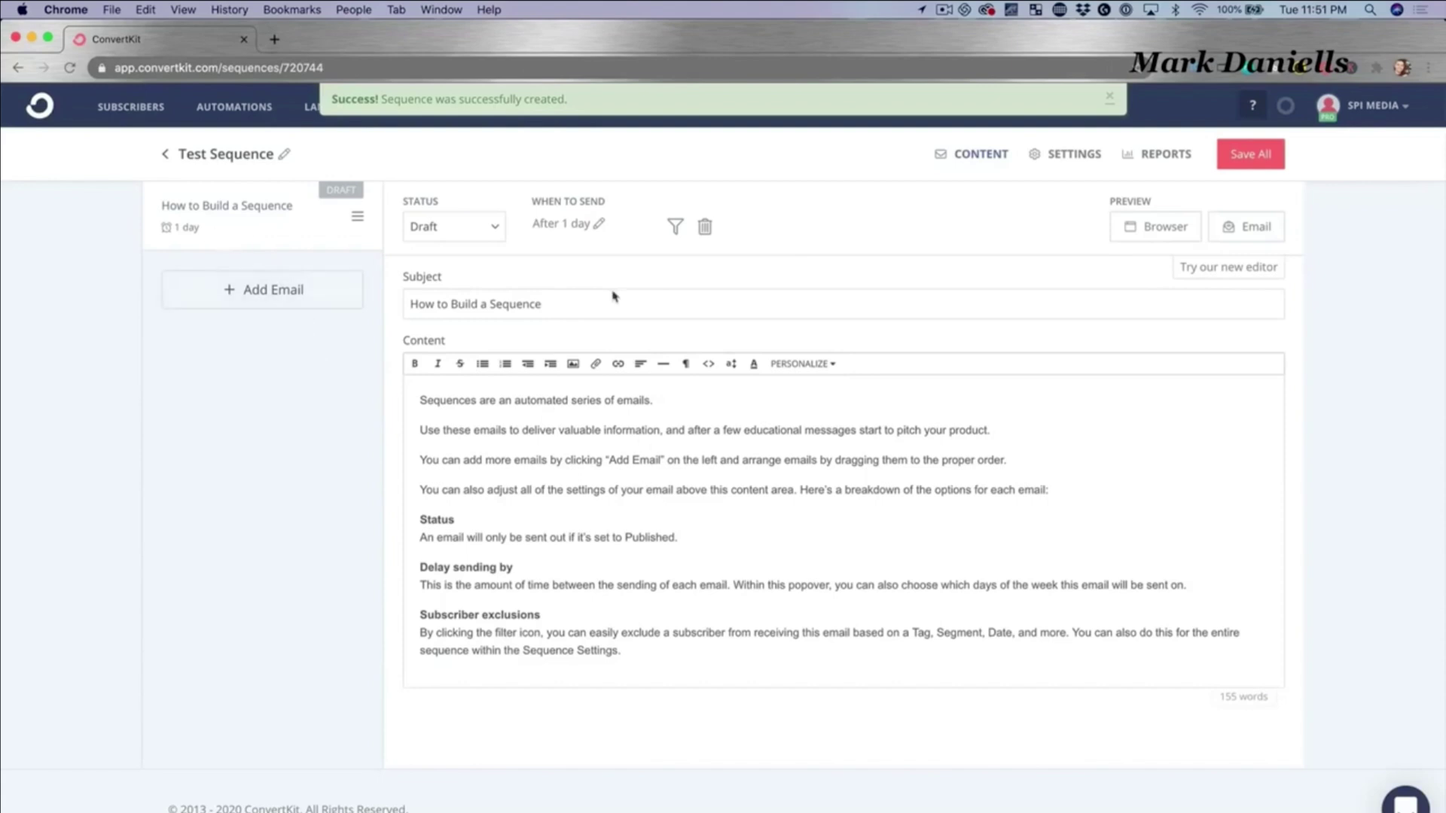
Set the first sequence email to send immediately
left_click(600, 226)
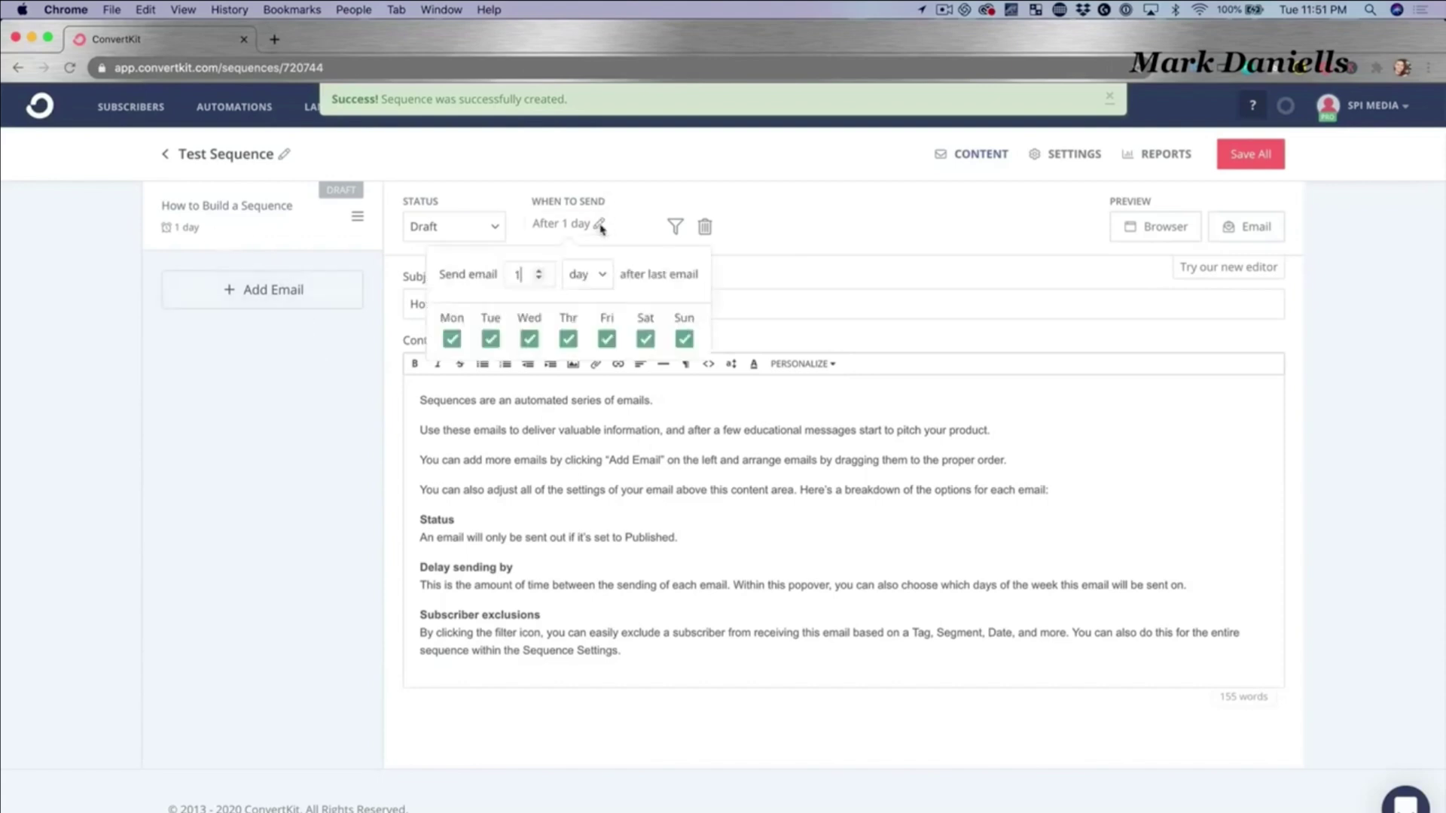
left_click(539, 280)
left_click(662, 200)
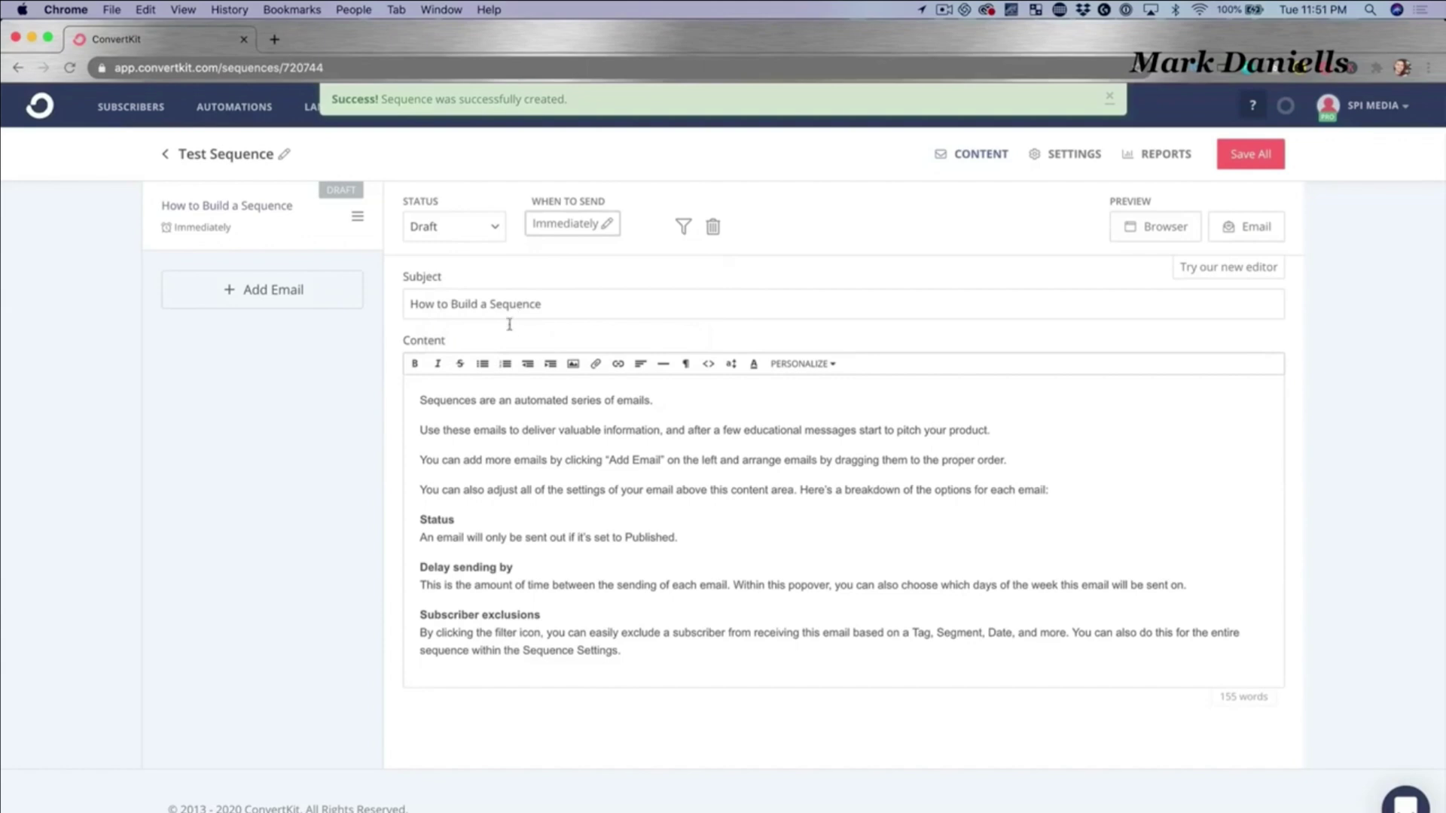
Add a second email with a 7-day send delay
left_click(279, 294)
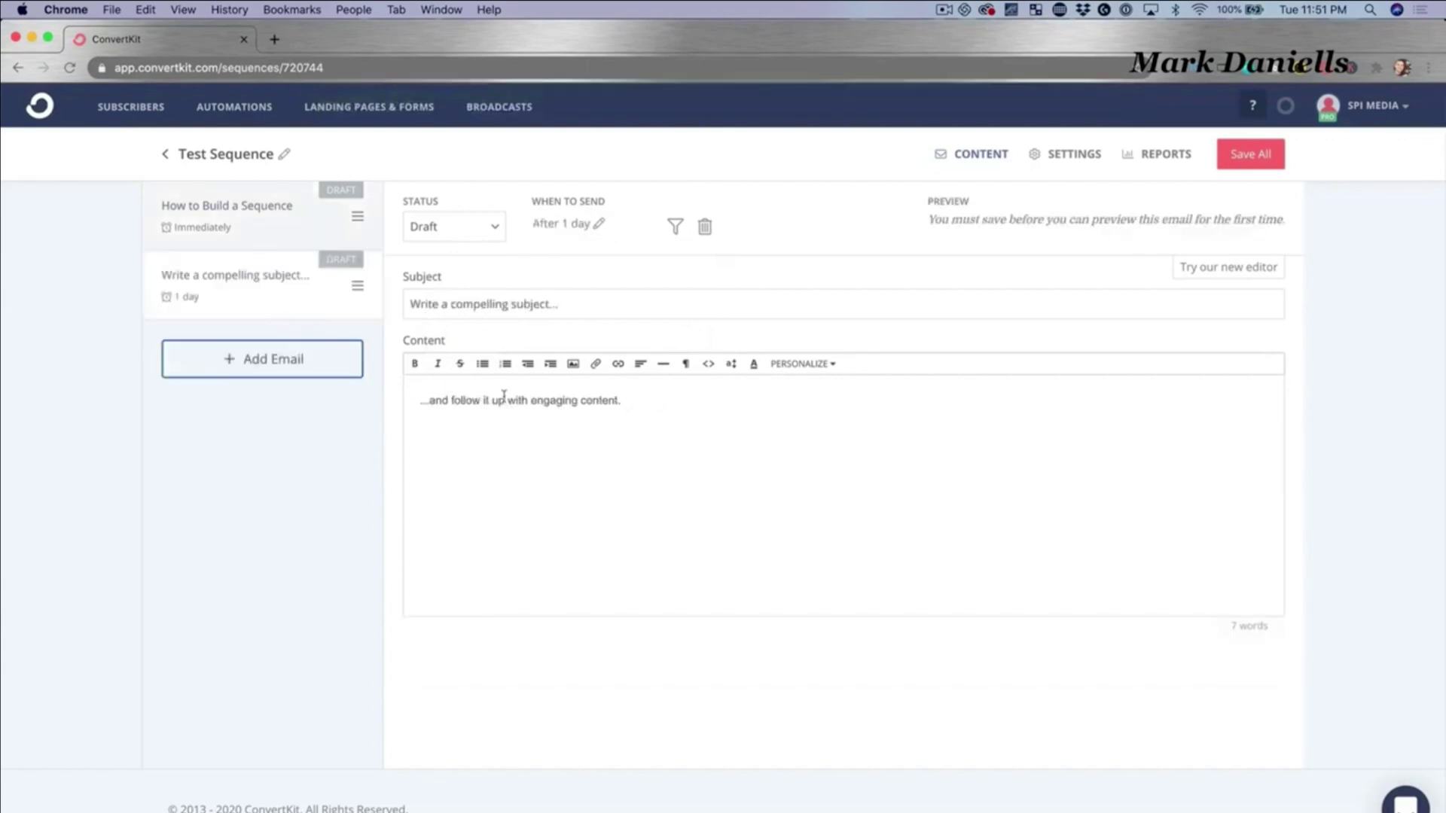
left_click(594, 224)
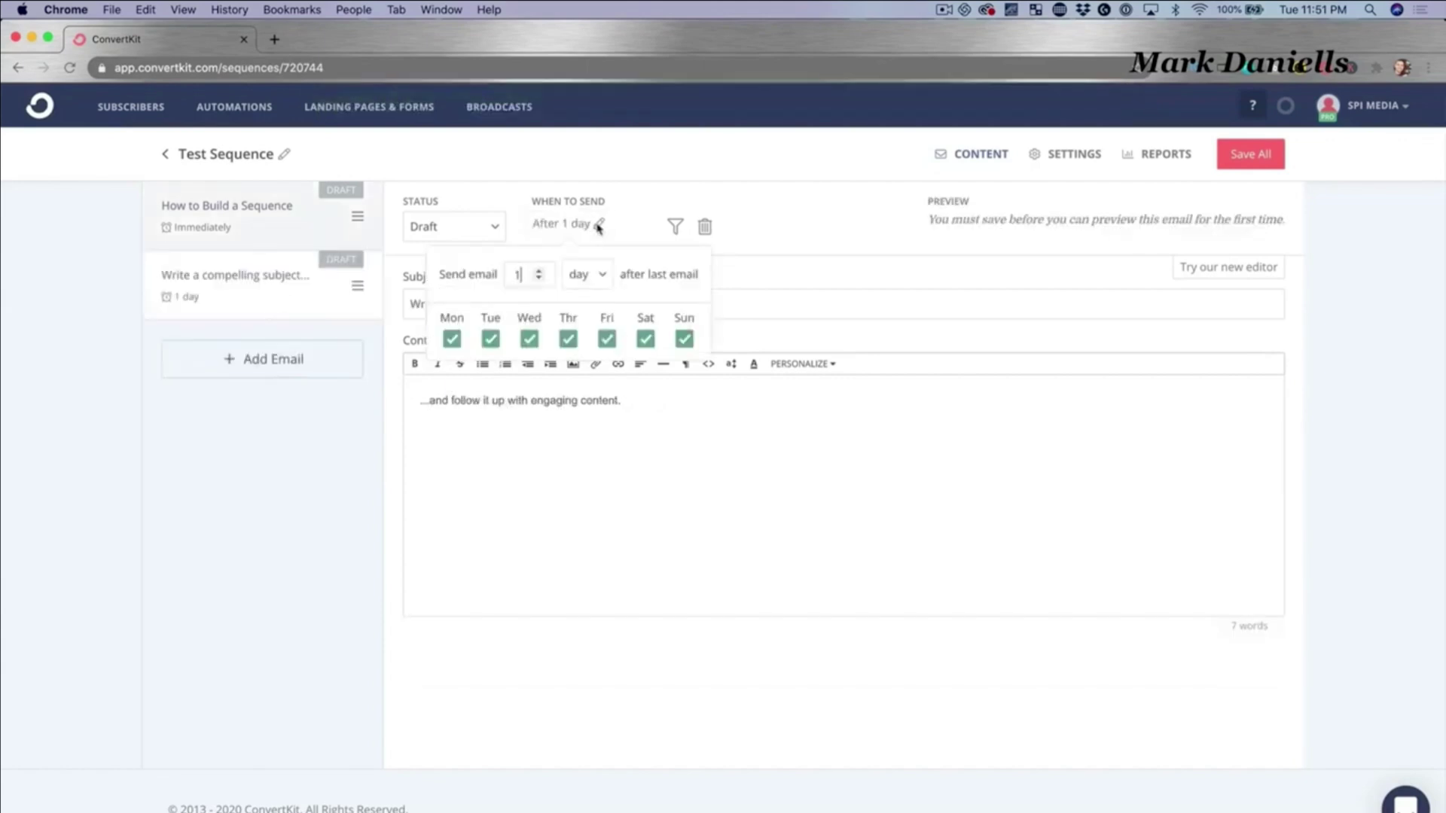
left_click(540, 271)
left_click(540, 272)
left_click(541, 272)
left_click(540, 273)
left_click(725, 211)
Add a third and a fourth draft email to the sequence
left_click(317, 349)
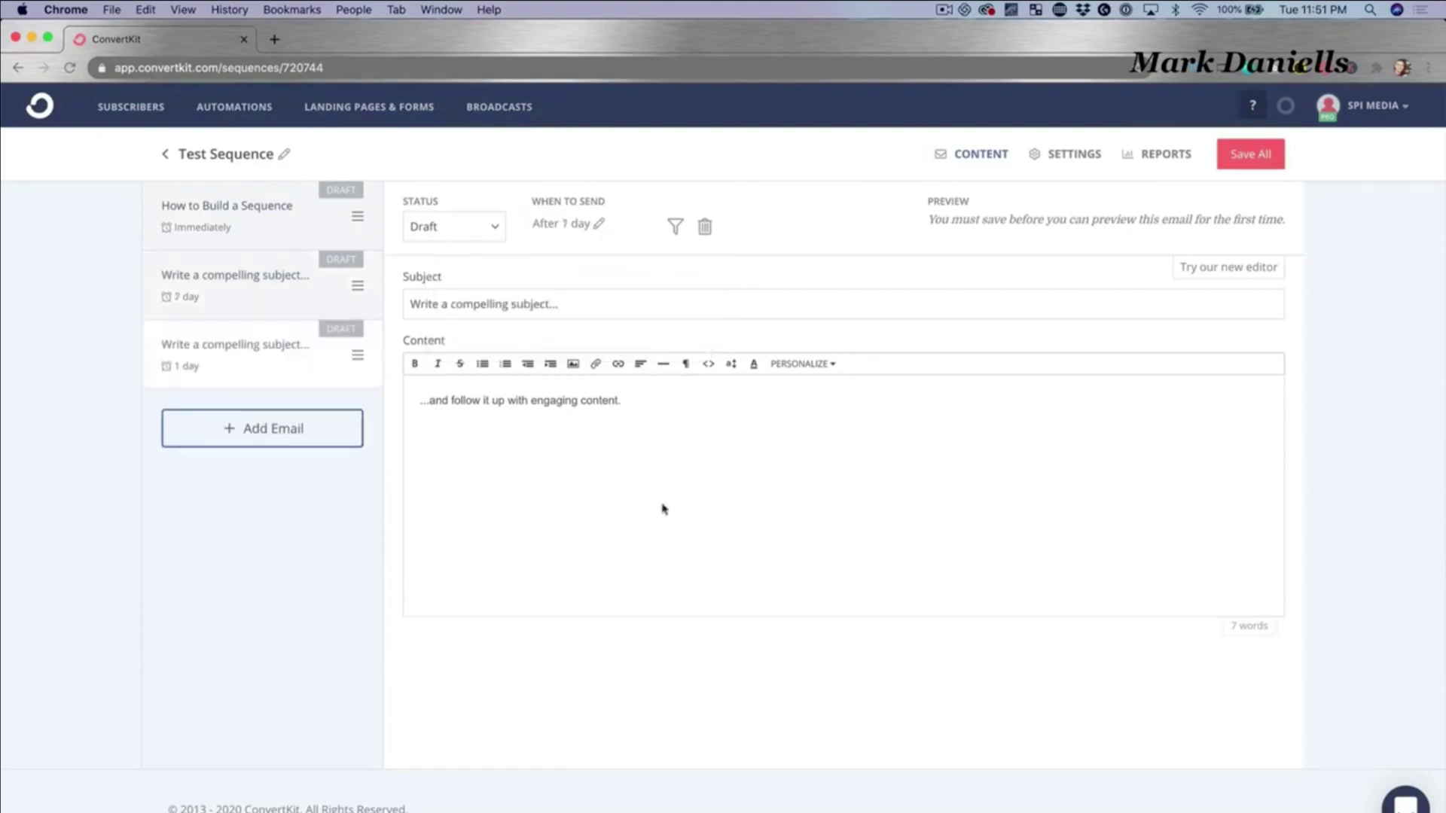
left_click(310, 428)
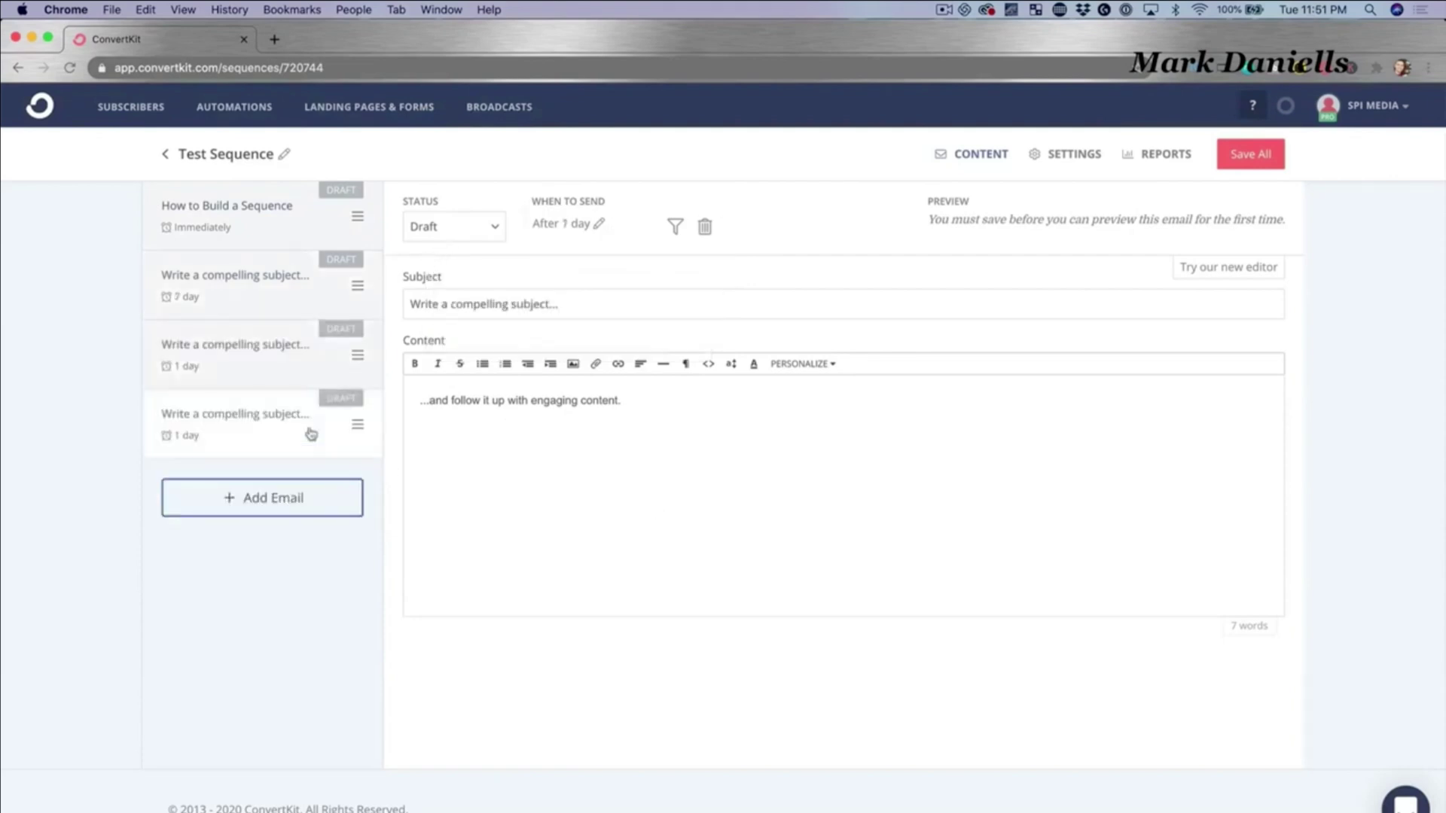
left_click(674, 227)
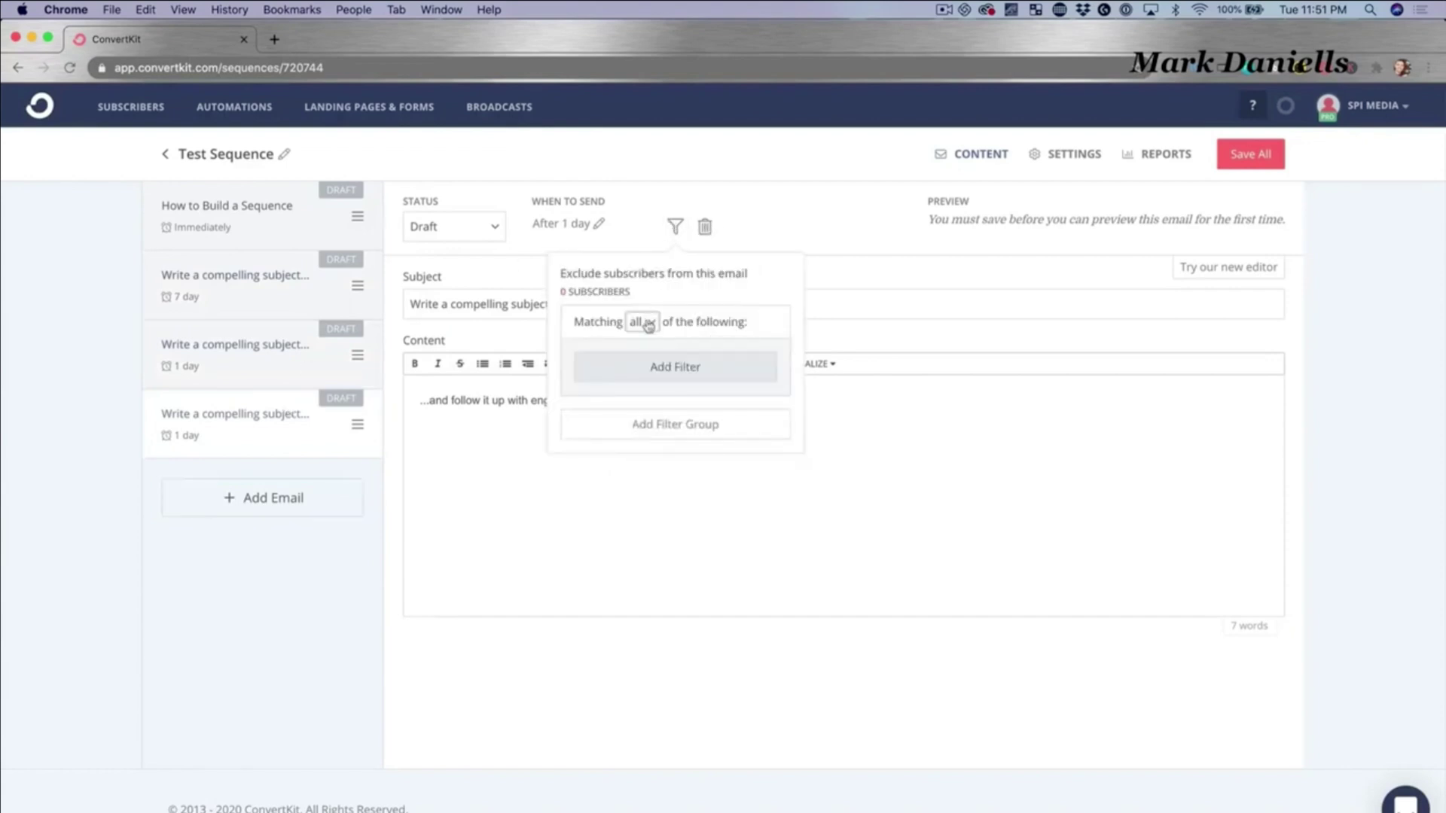
Add a fifth and a sixth draft email to the Test Sequence
left_click(650, 222)
left_click(263, 509)
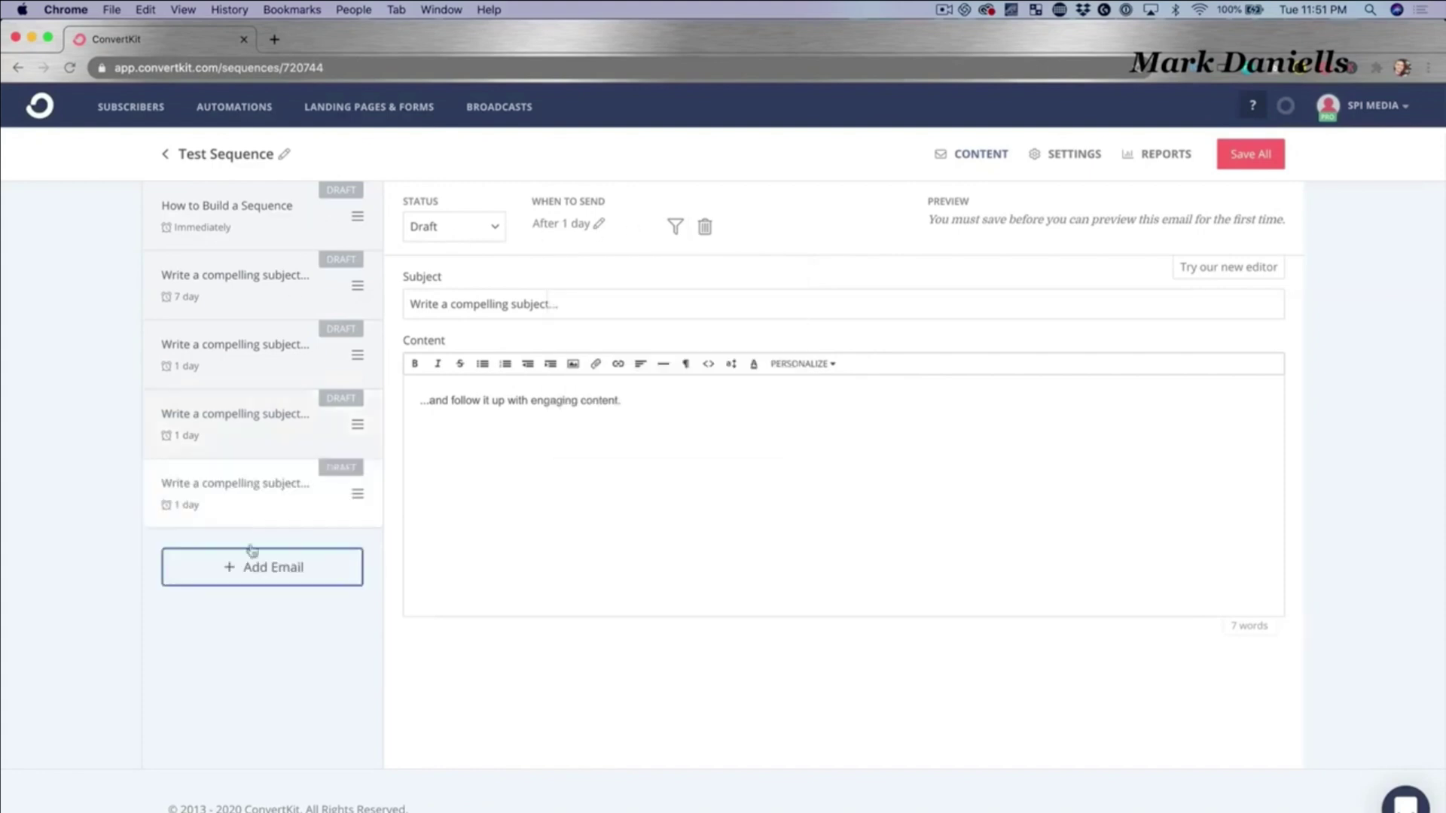
left_click(247, 564)
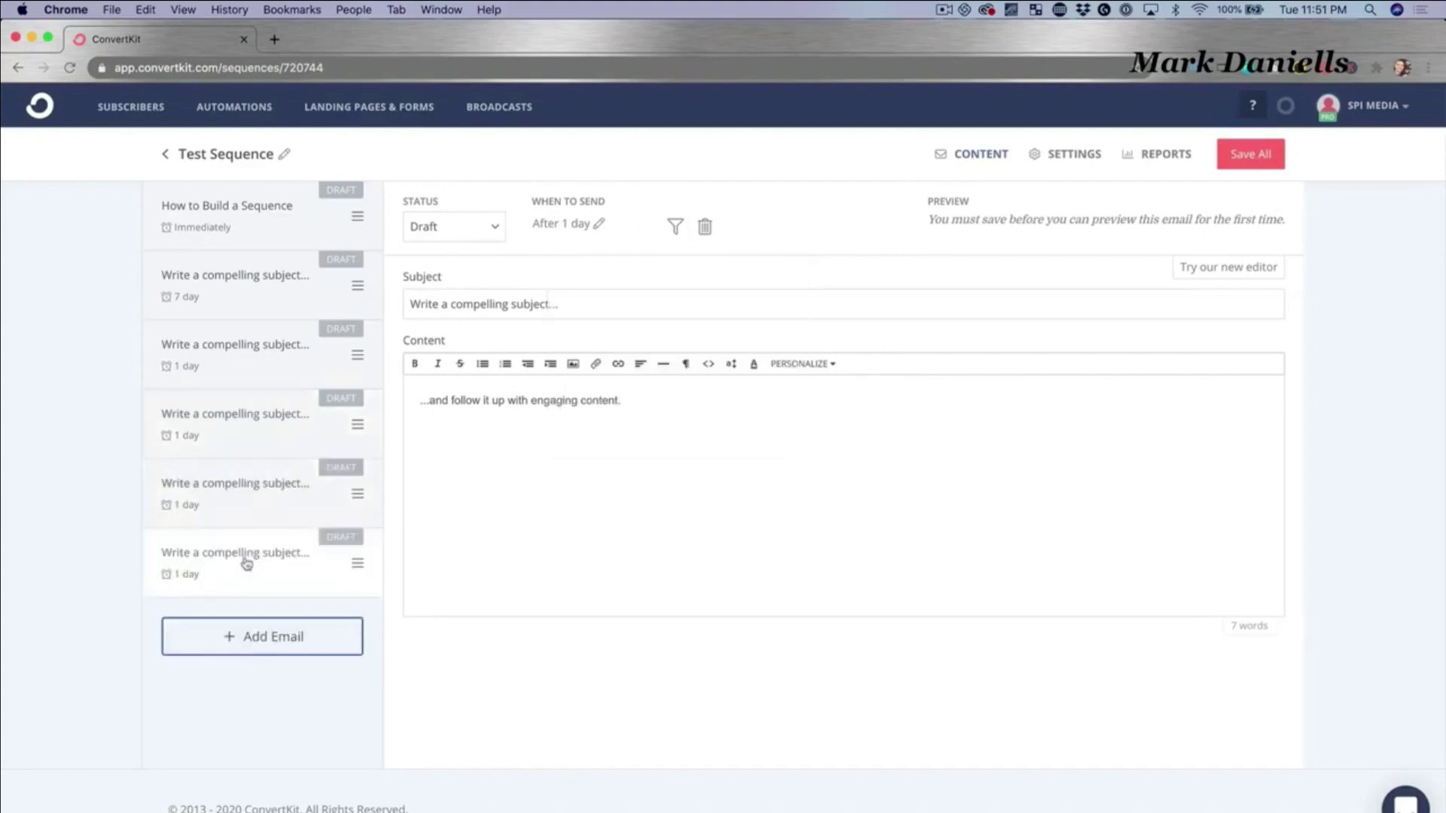
Exclude subscribers tagged Power-Up Podcasting: All Students from the fourth email by matching none
left_click(252, 419)
left_click(678, 230)
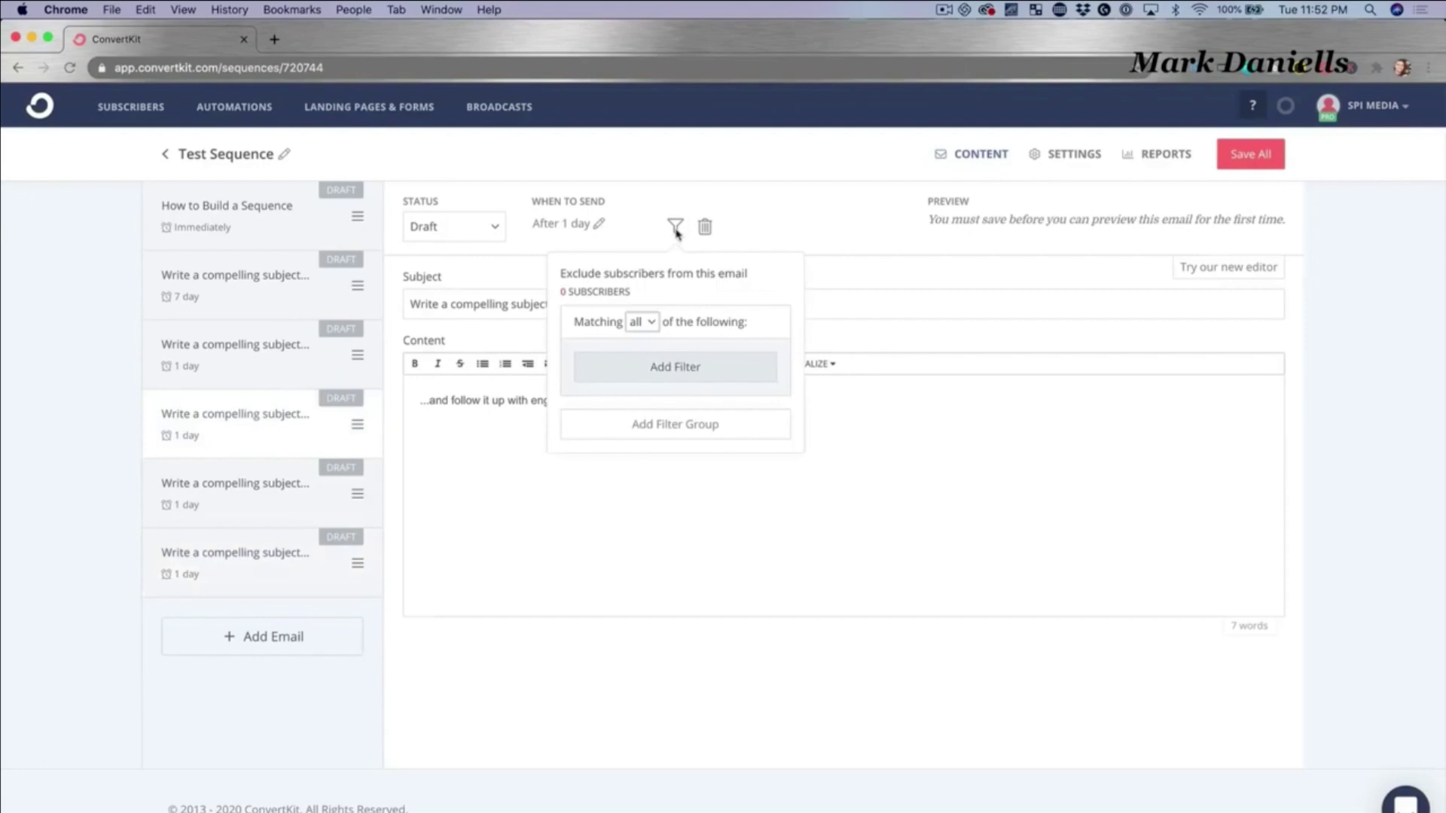
left_click(642, 323)
left_click(646, 389)
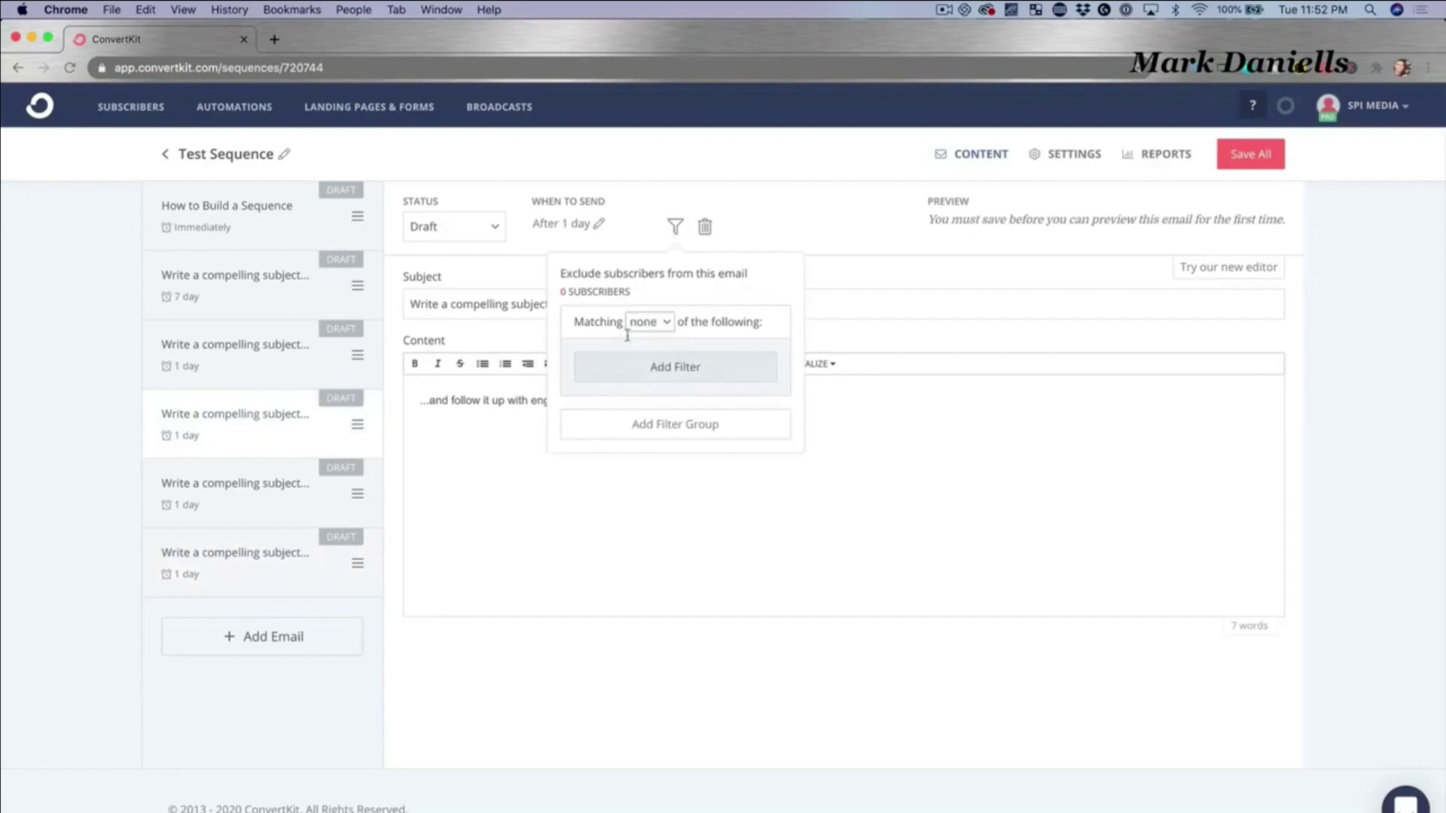
left_click(663, 367)
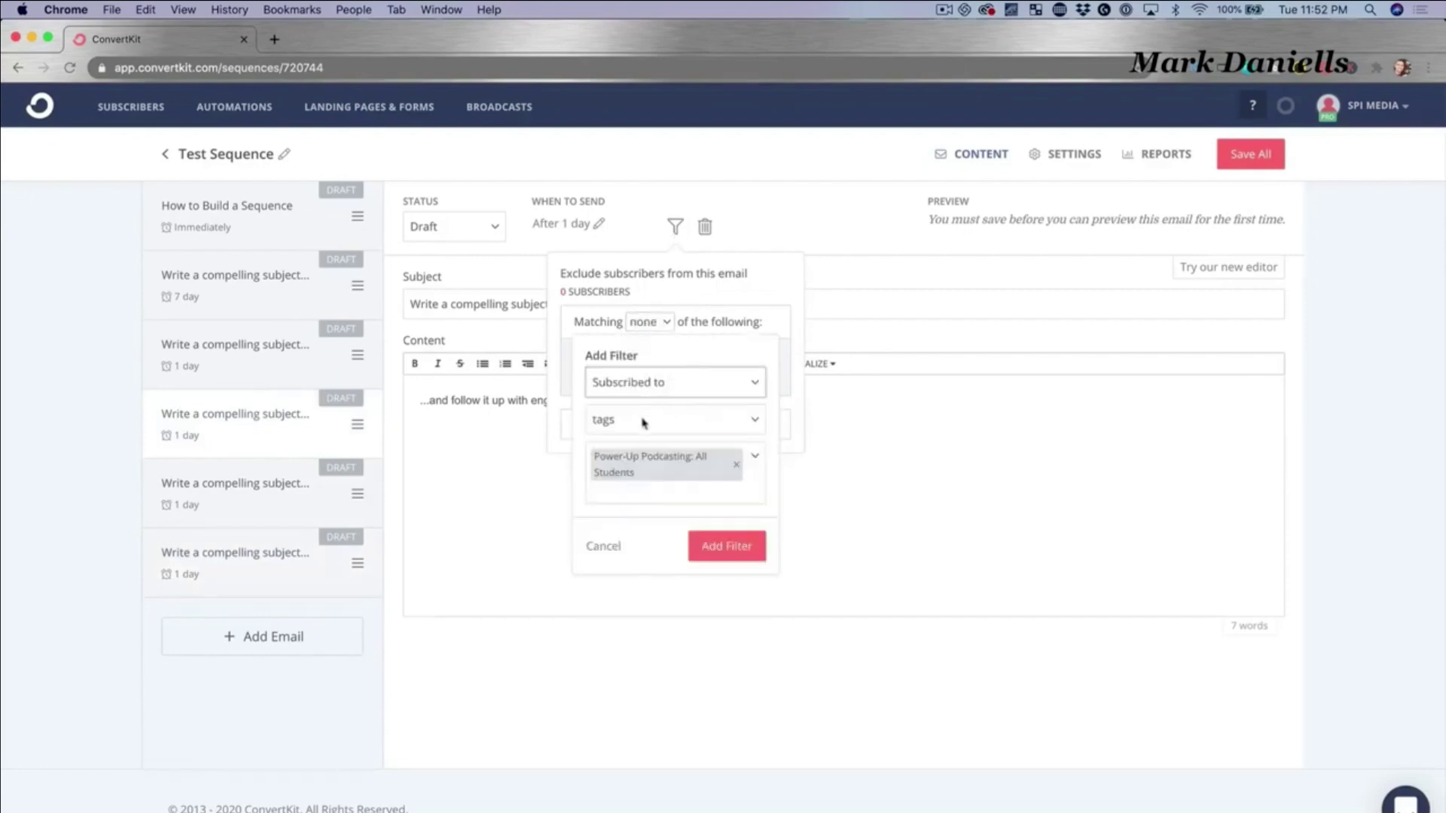
left_click(721, 554)
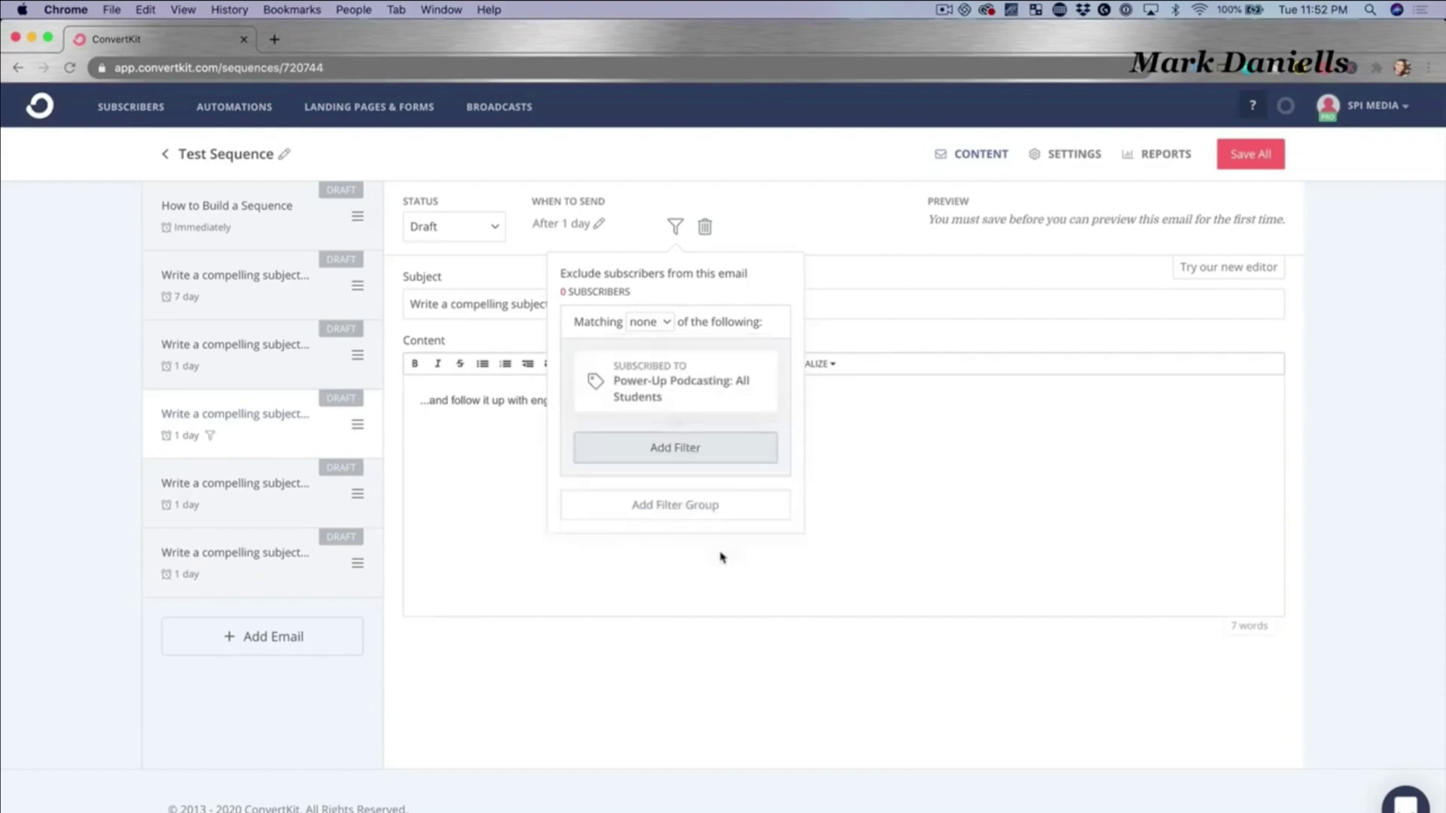
left_click(715, 506)
left_click(529, 486)
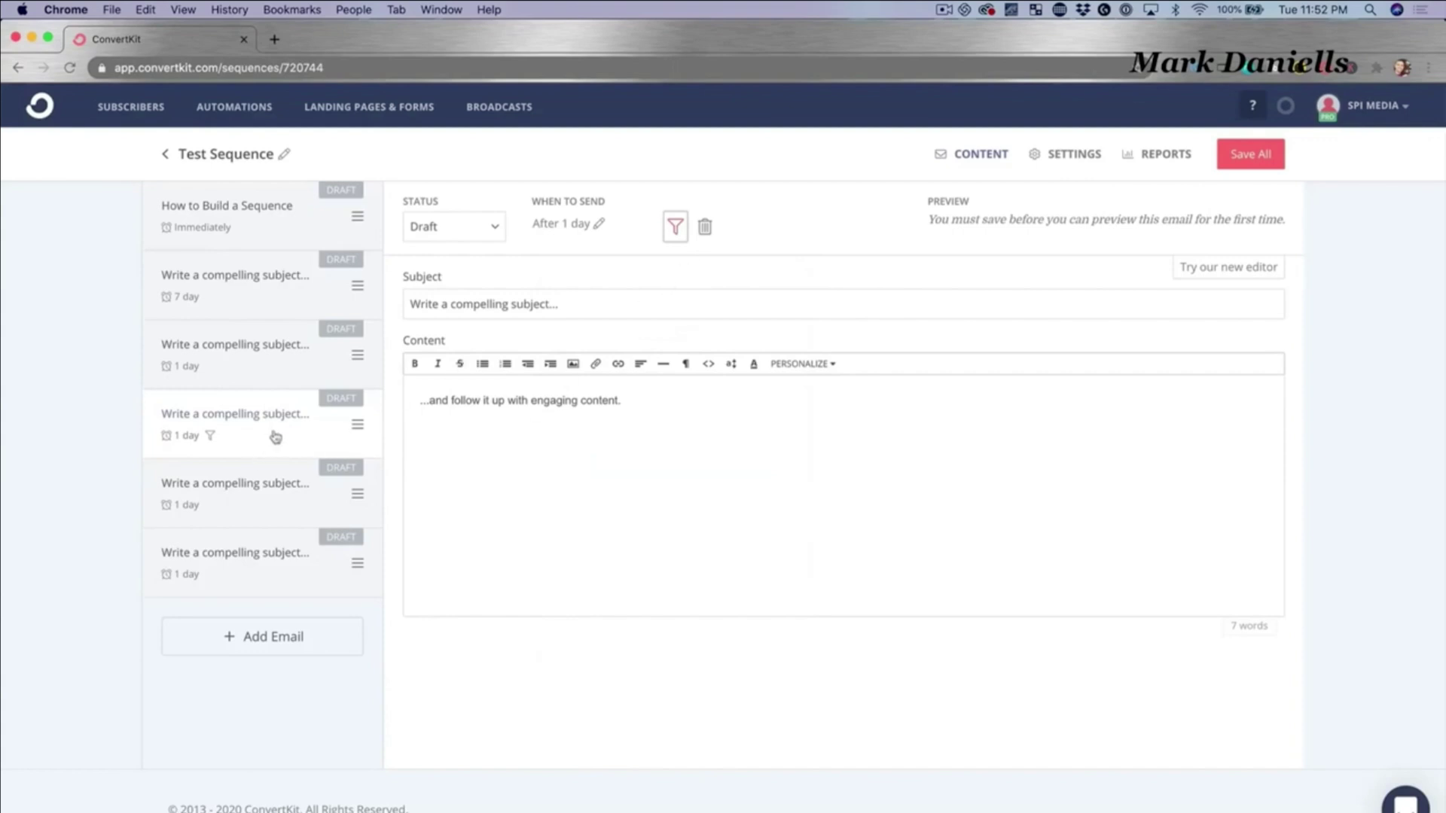
Set the fourth email's subject to 'Get Access to Power-Up Podcasting Today! (Special Dea', then go to Automations
triple_click(524, 299)
type("Get")
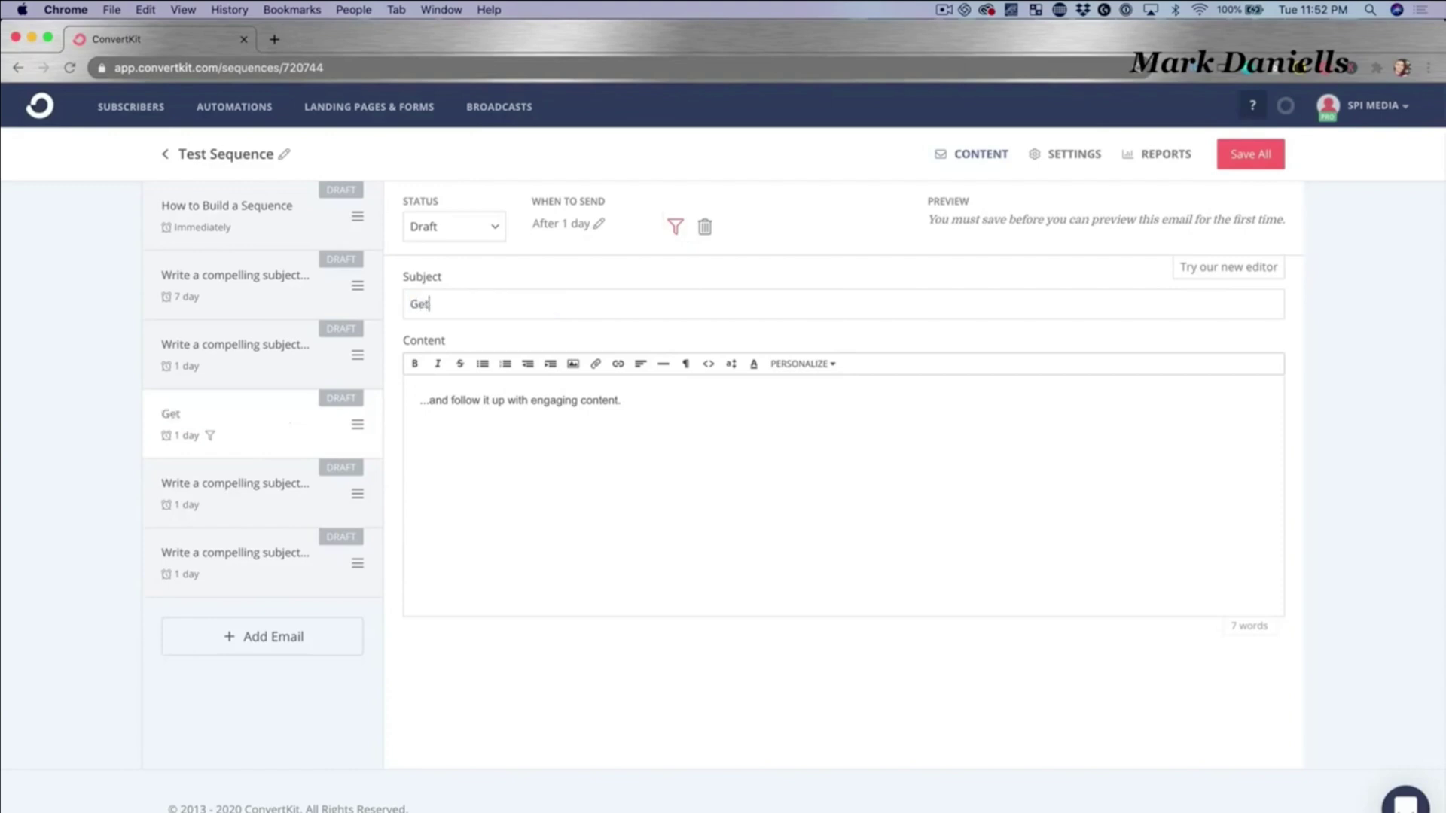
type(" Access to Powe")
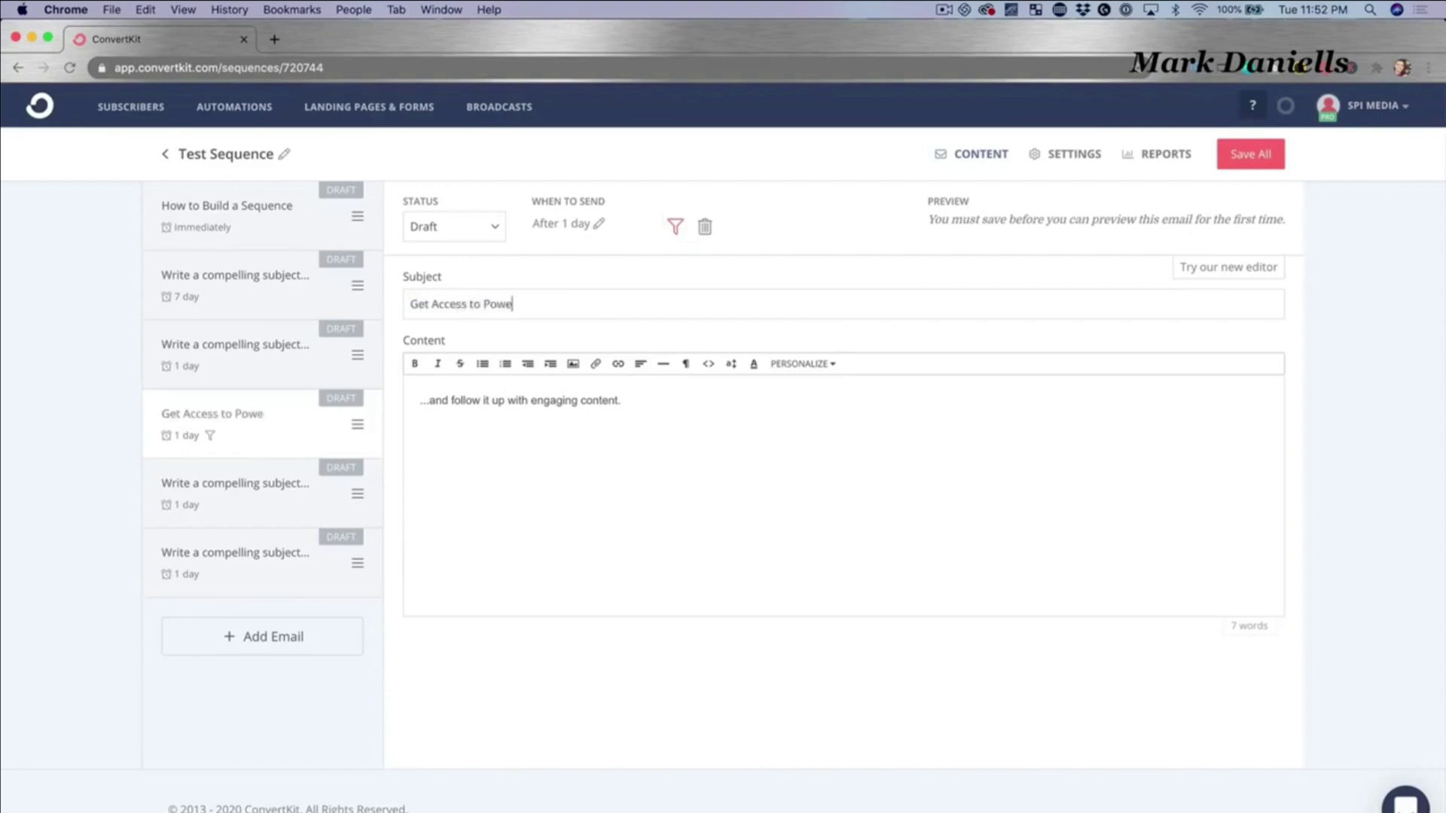
type("r-Up Podcasting Toda")
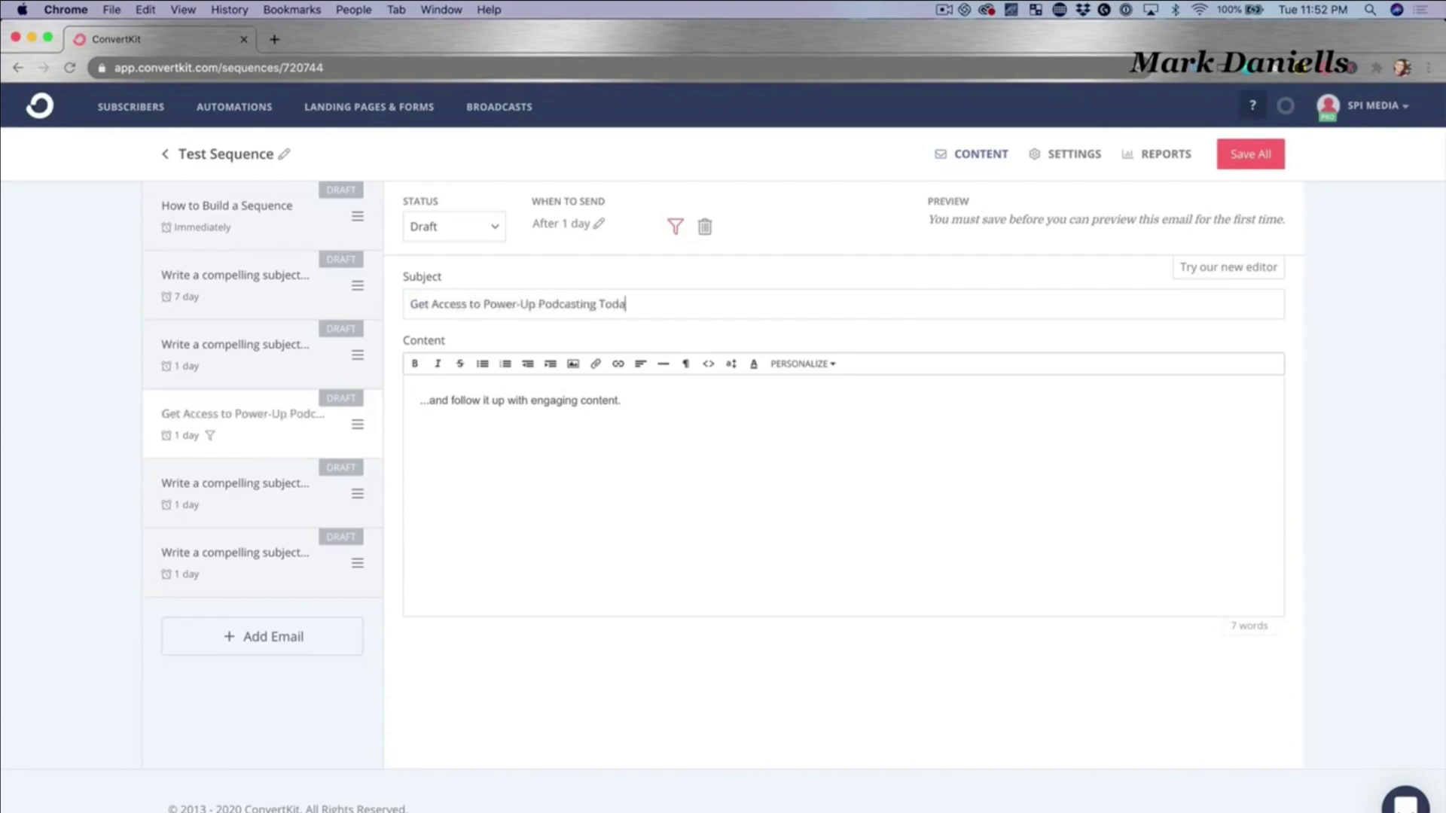
type("y! (Special Deal")
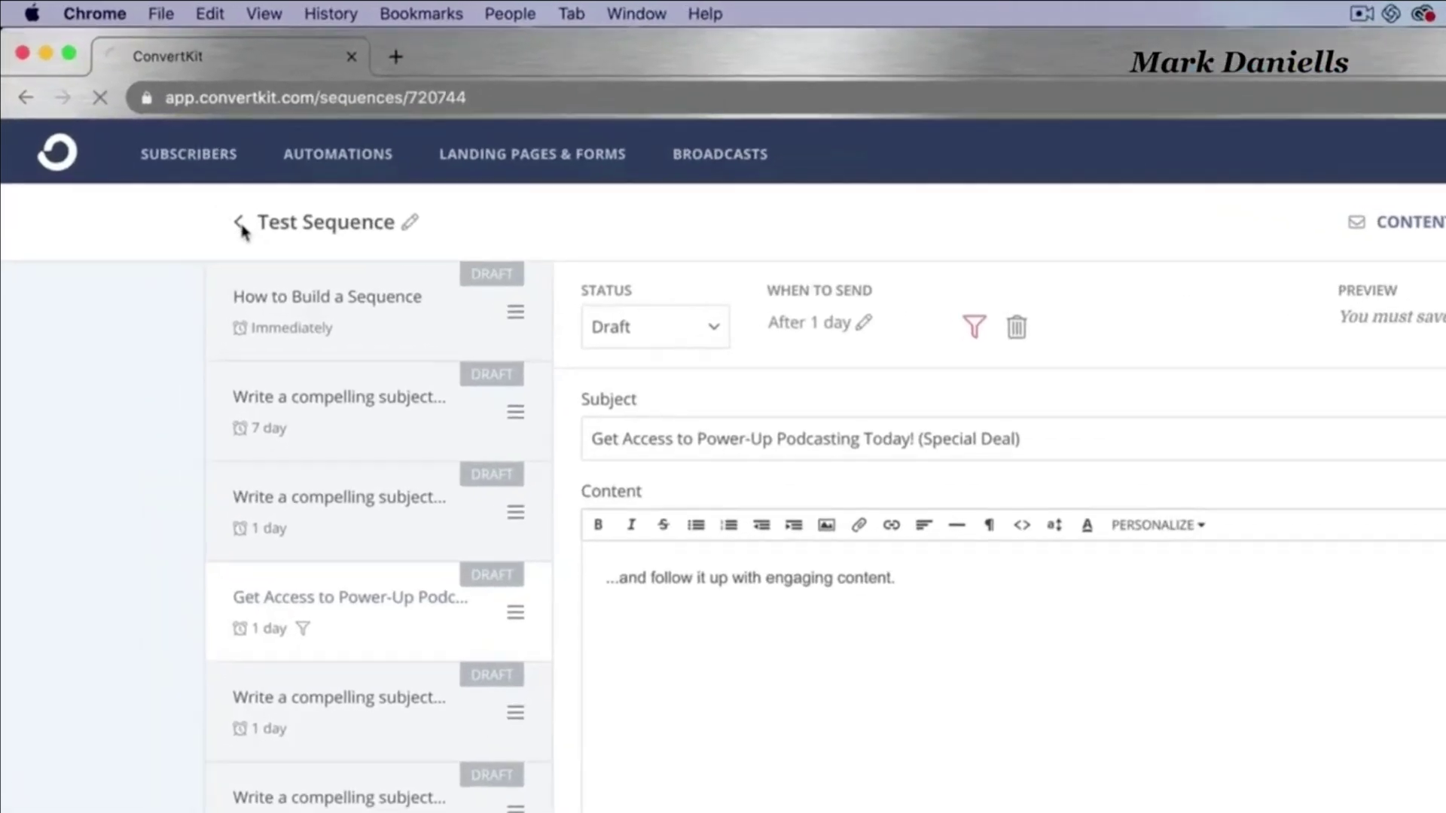
left_click(245, 115)
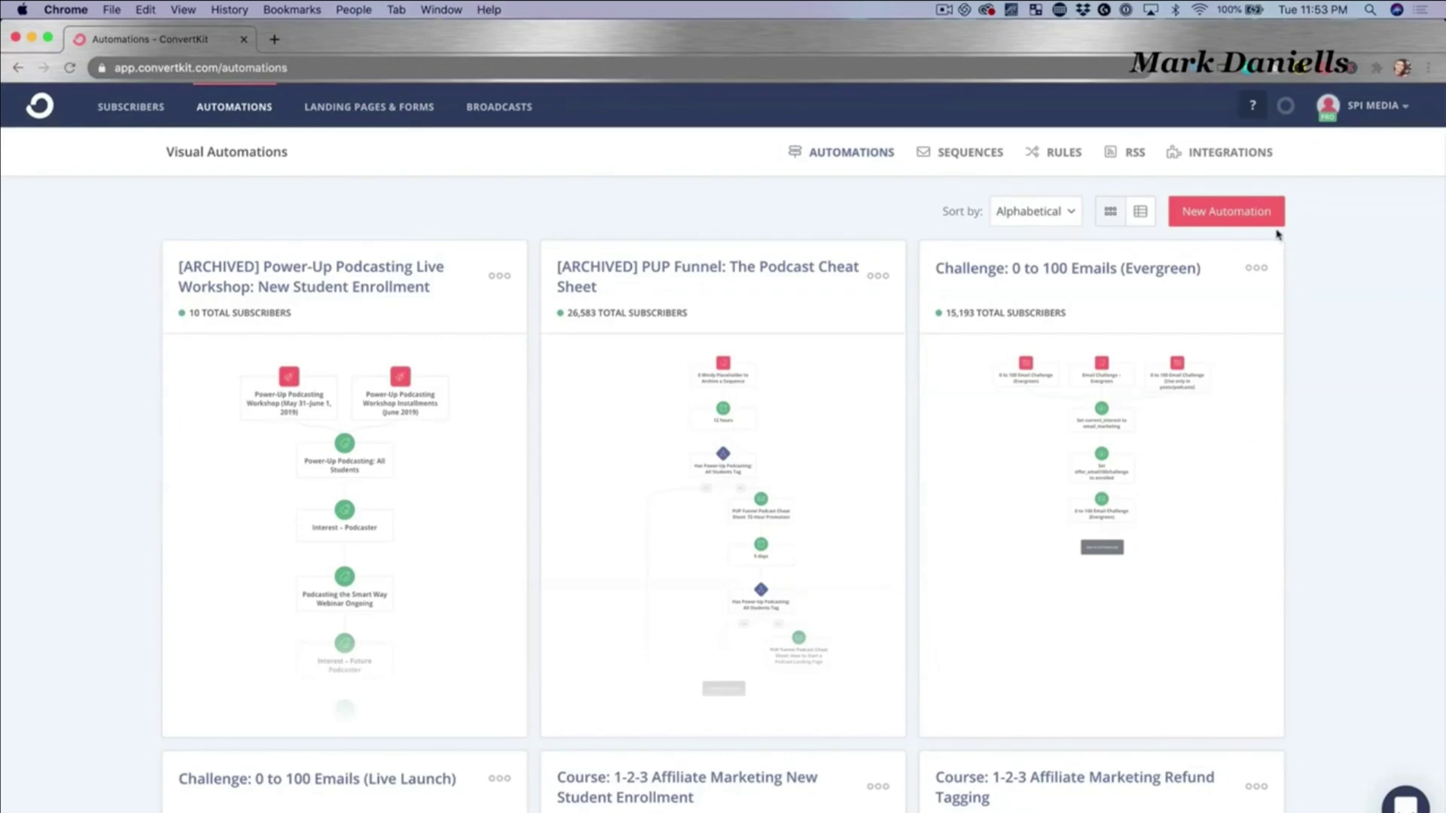
Create a new automation from the Visual Automations page
left_click(1228, 217)
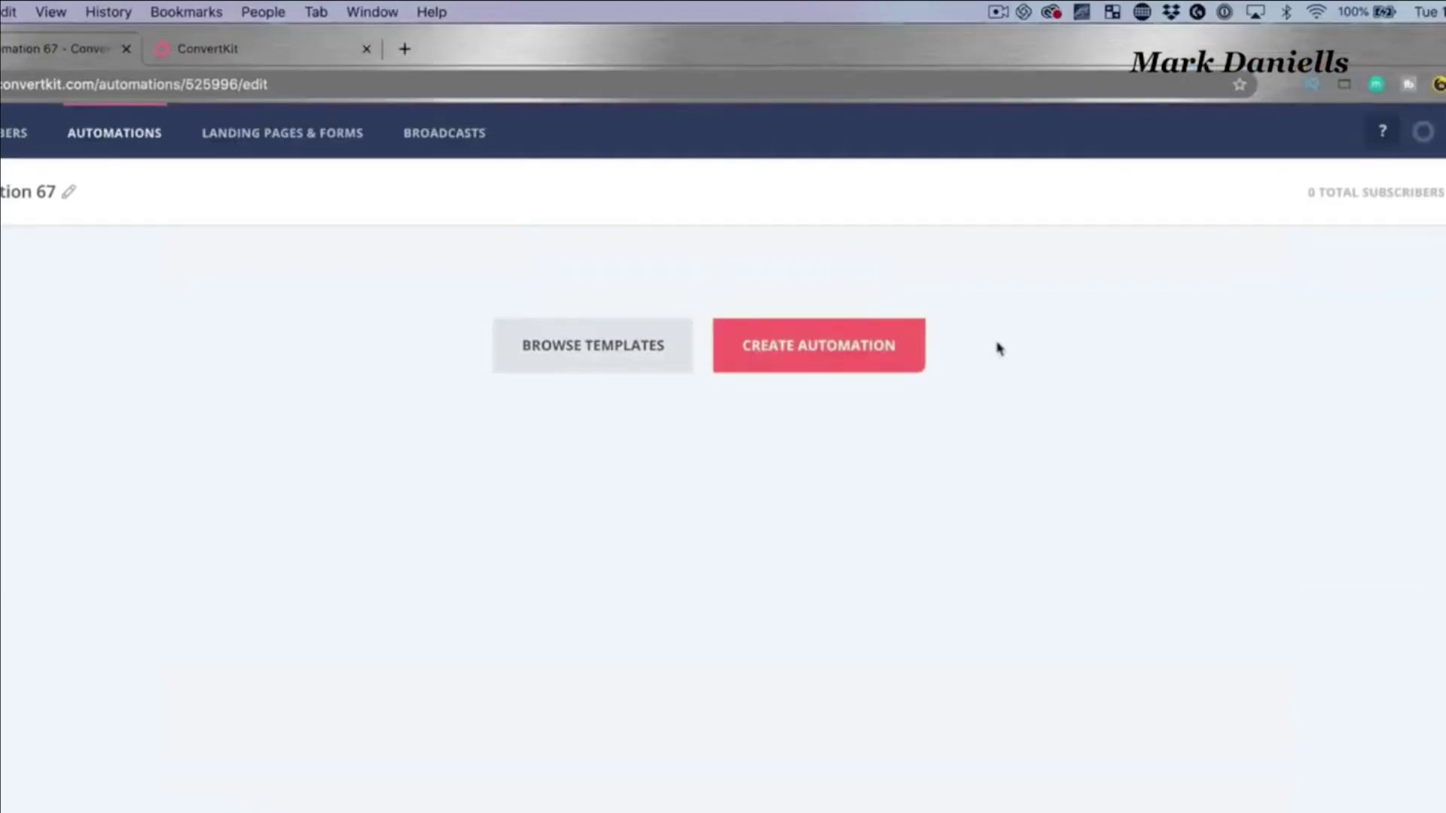
Build the automation from scratch, triggered by joining the 0 to 100 Email Challenge (Evergreen) form
left_click(857, 345)
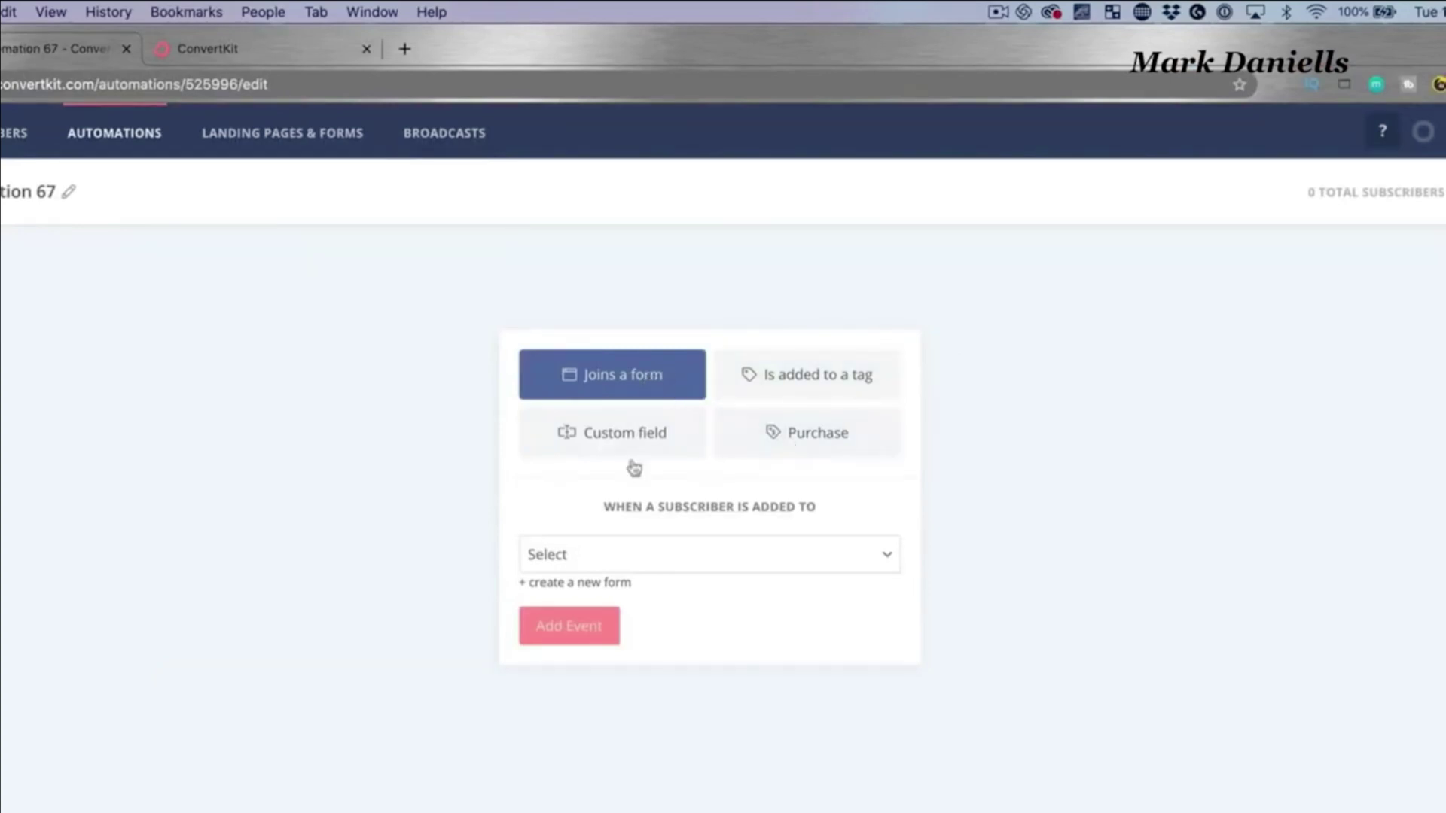
left_click(629, 564)
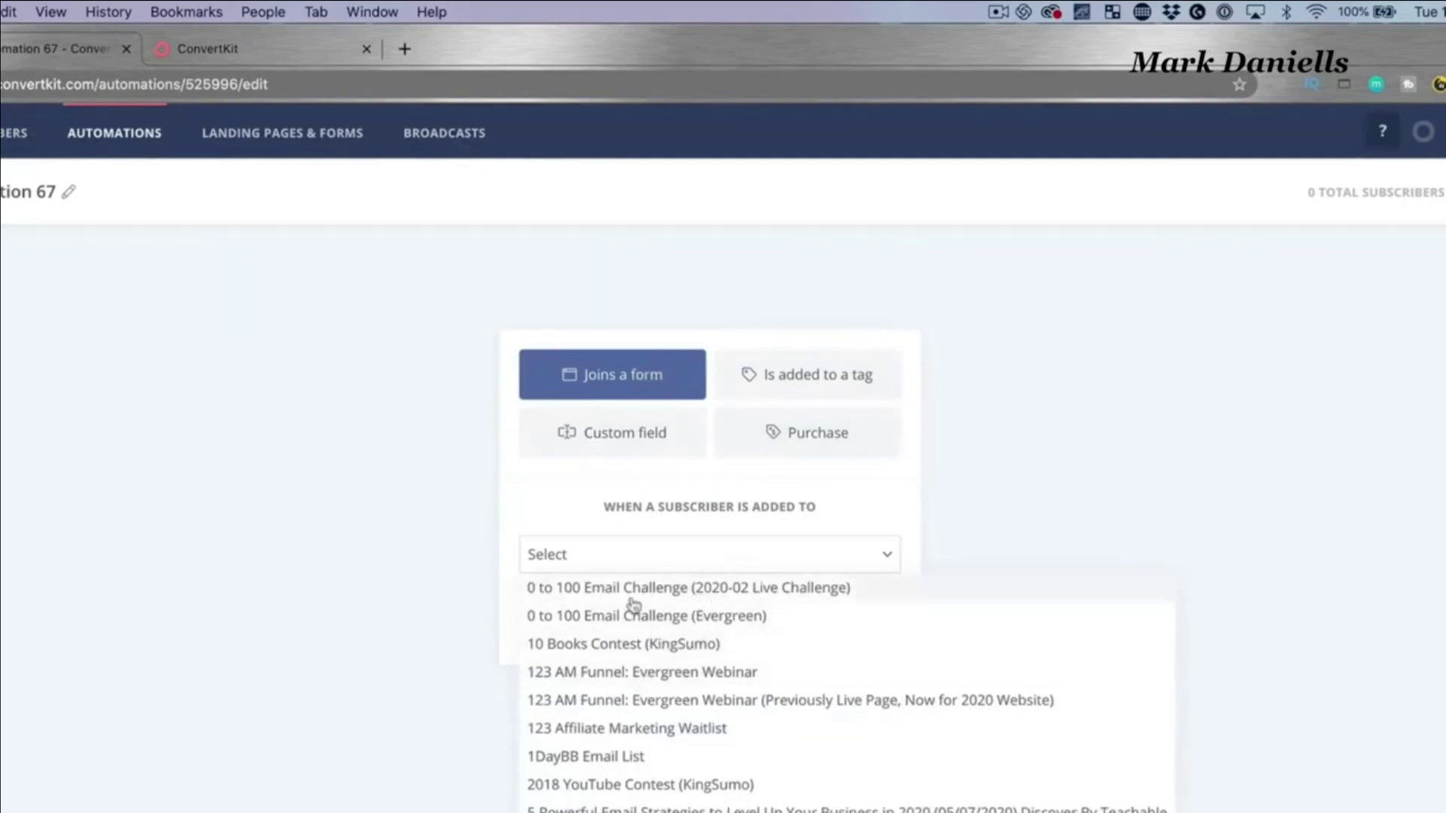
left_click(614, 625)
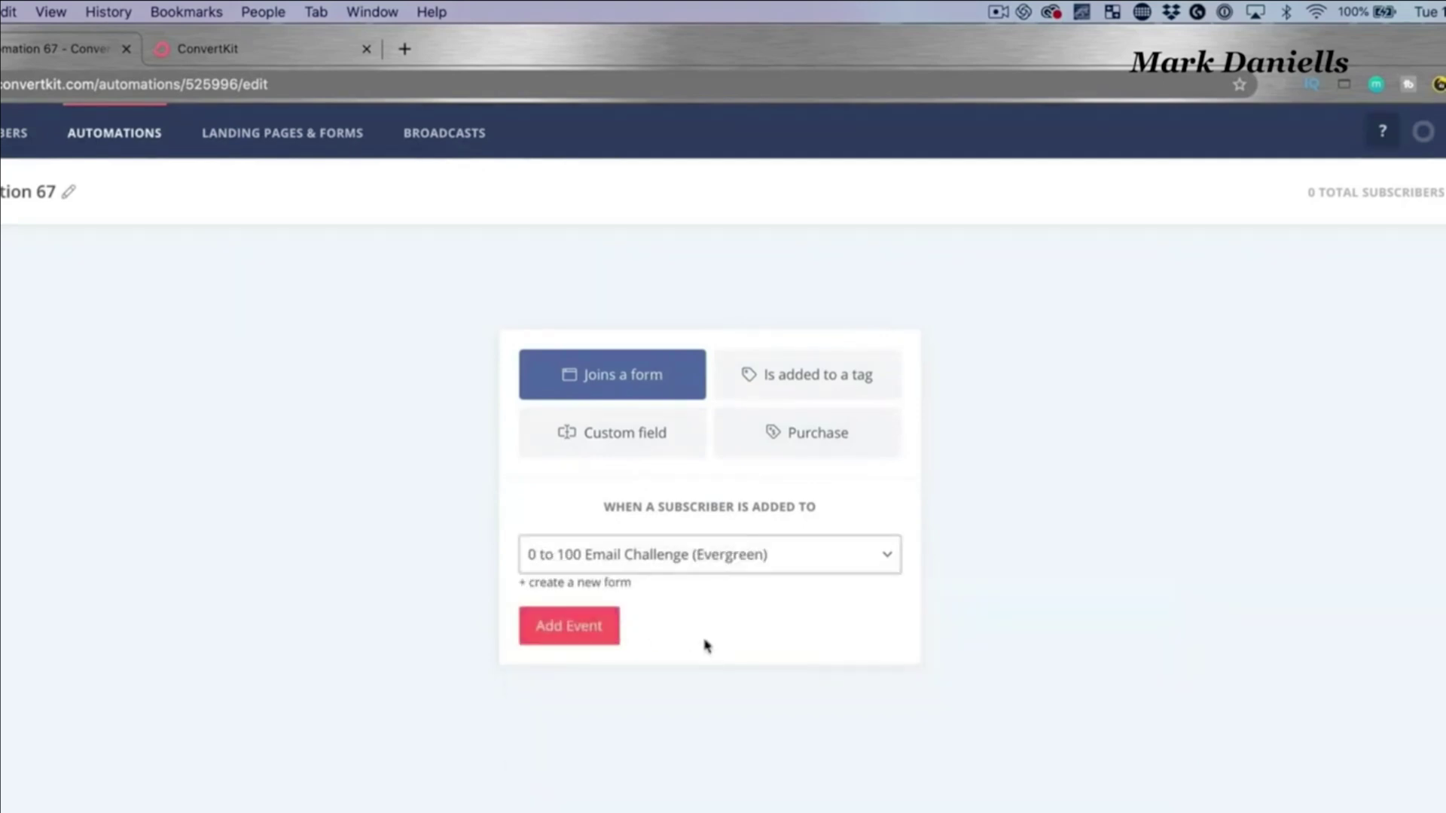
left_click(554, 633)
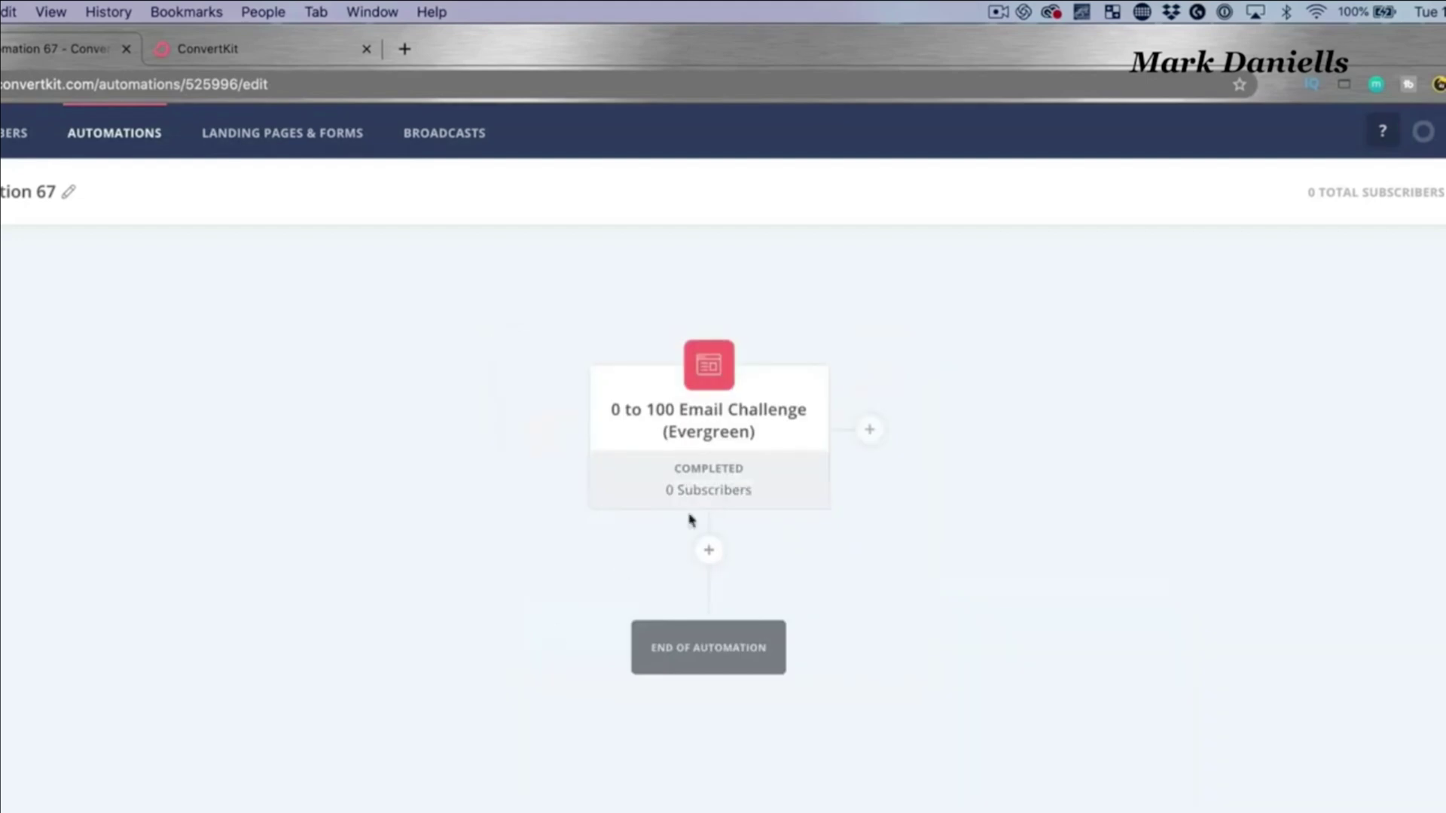
Add a second trigger for a Stripe Payment purchase
left_click(870, 430)
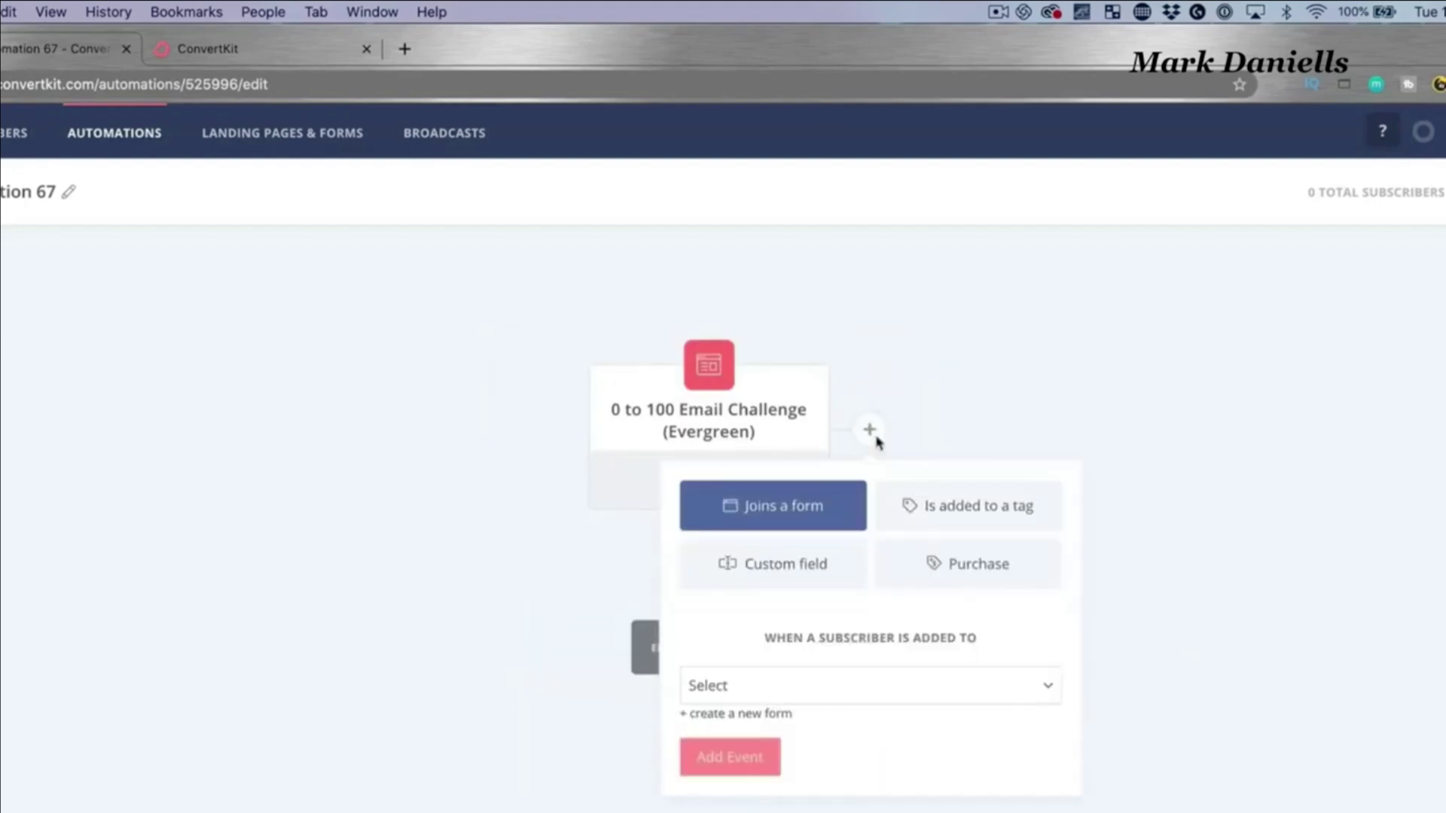
left_click(936, 565)
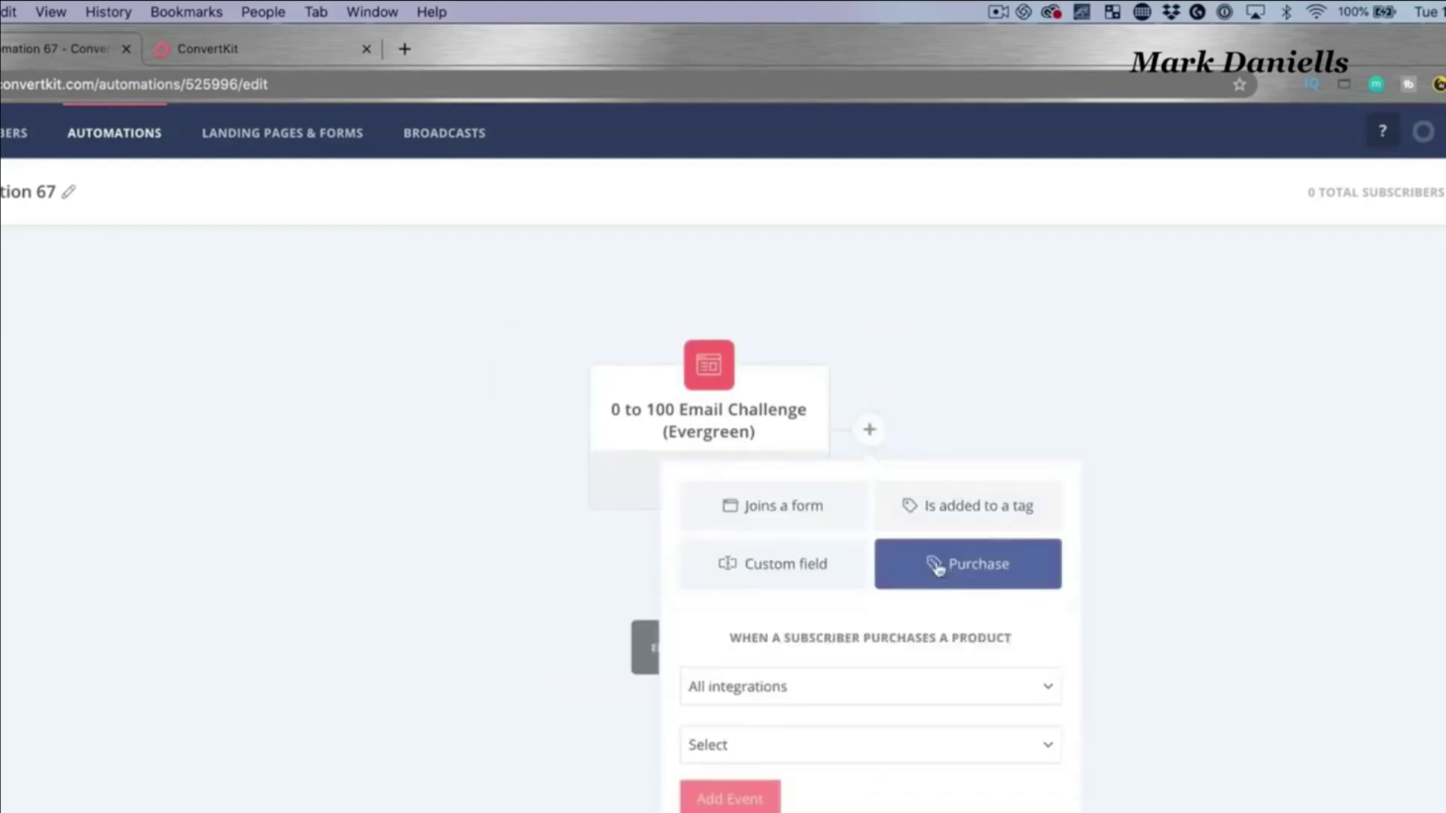
left_click(814, 701)
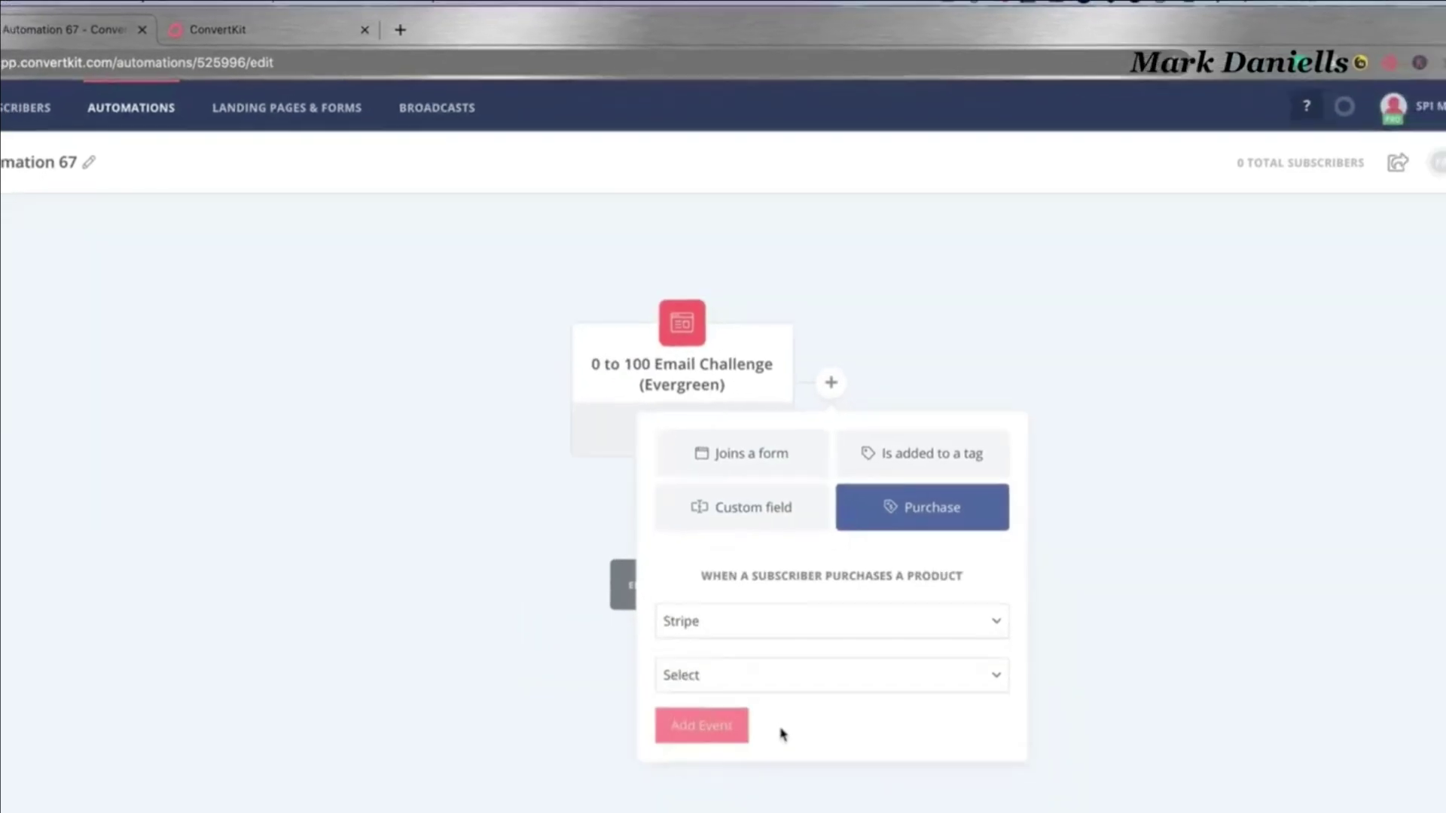
left_click(793, 682)
left_click(781, 711)
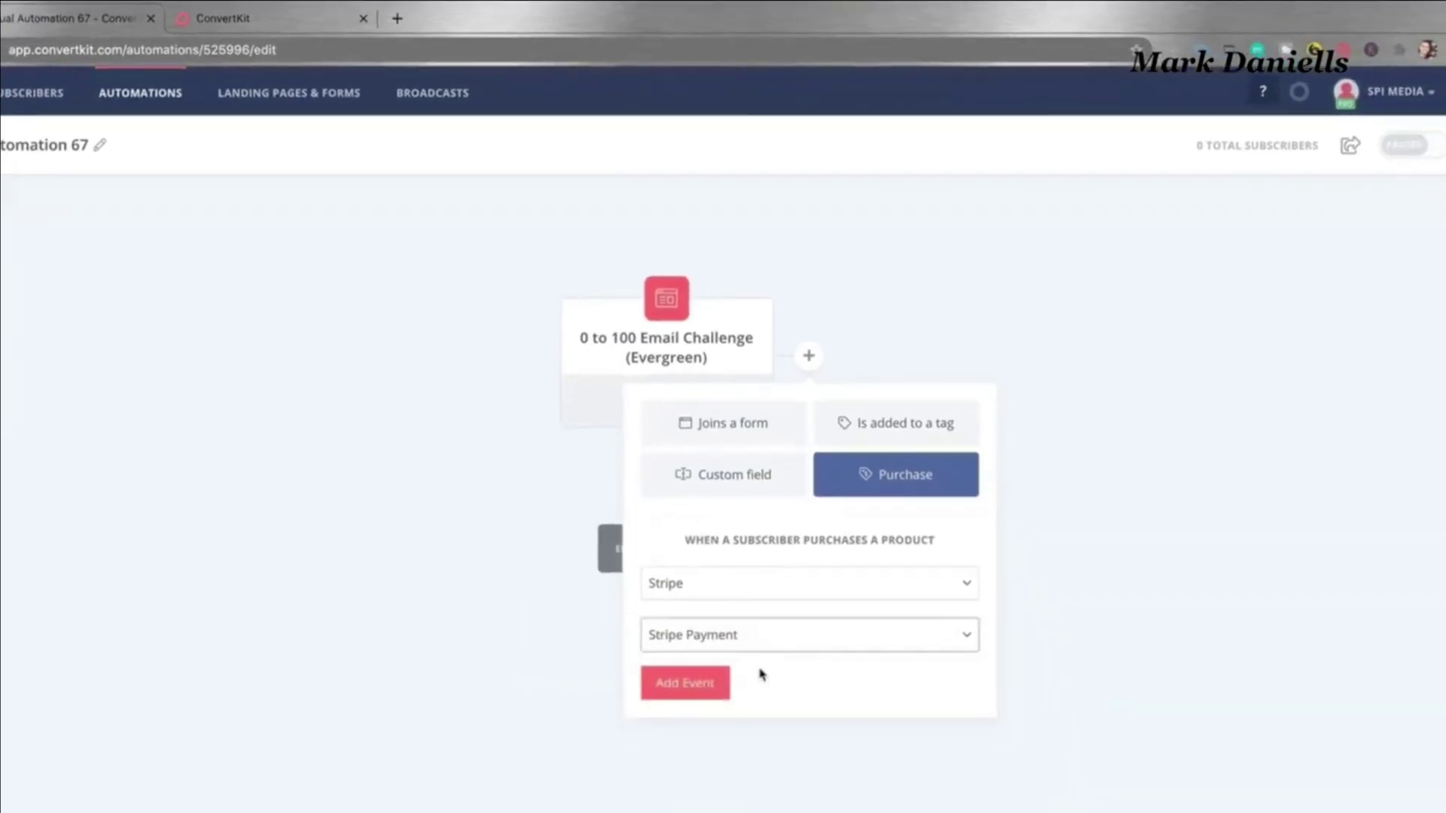
left_click(691, 684)
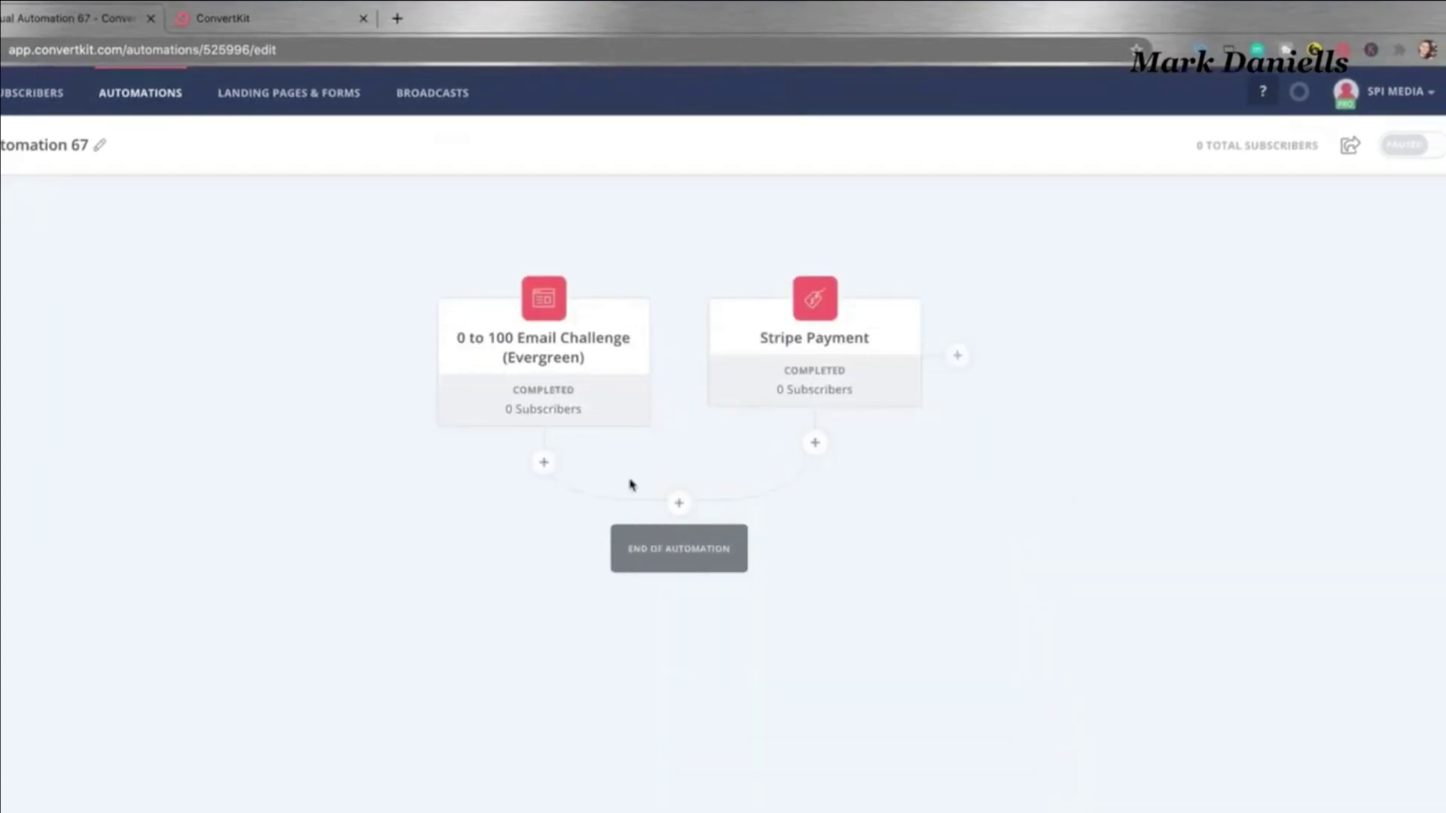
Add a step after the triggers that tags subscribers with Email Challenge 2016 0-to-100
left_click(679, 505)
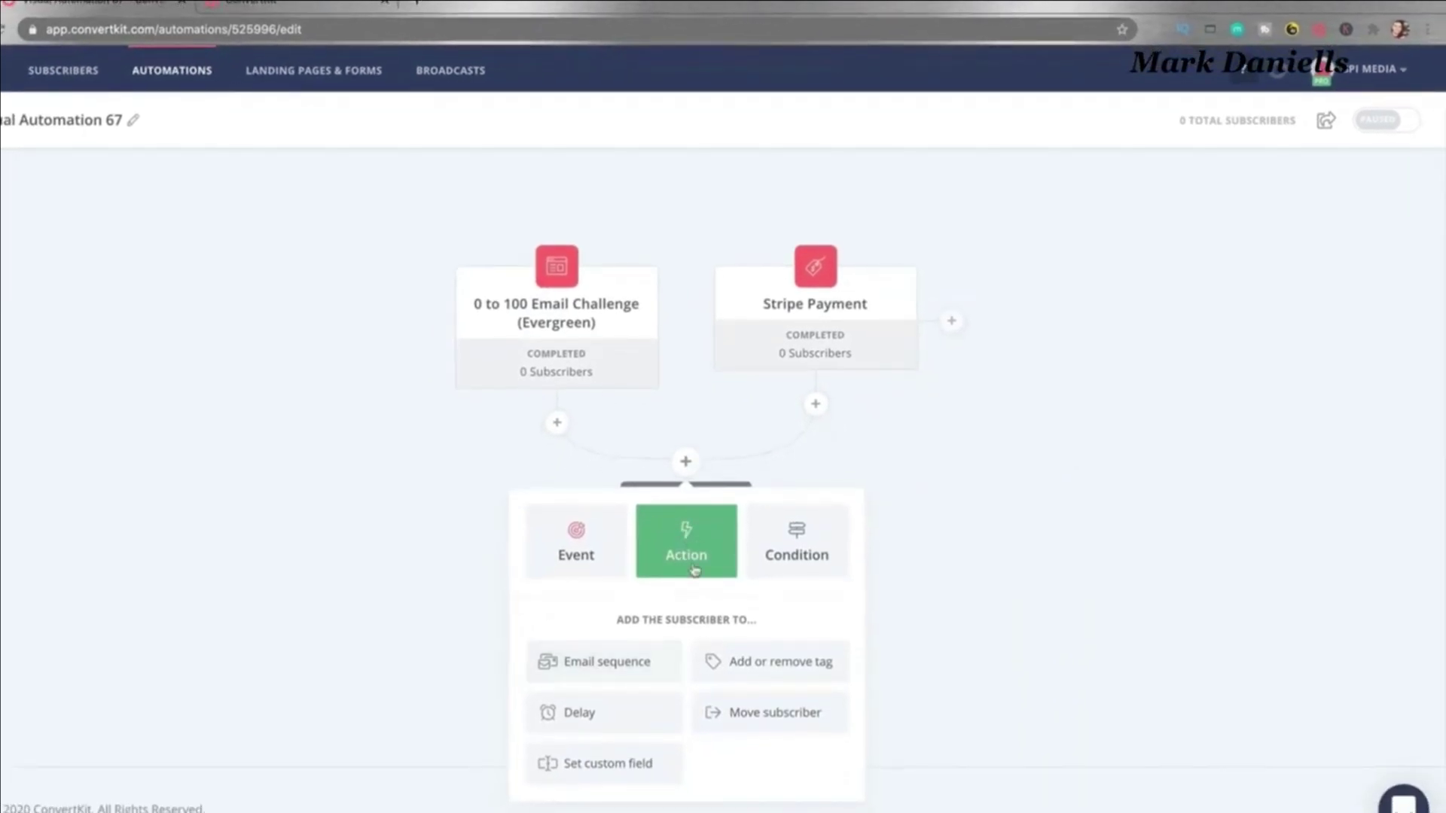
left_click(747, 670)
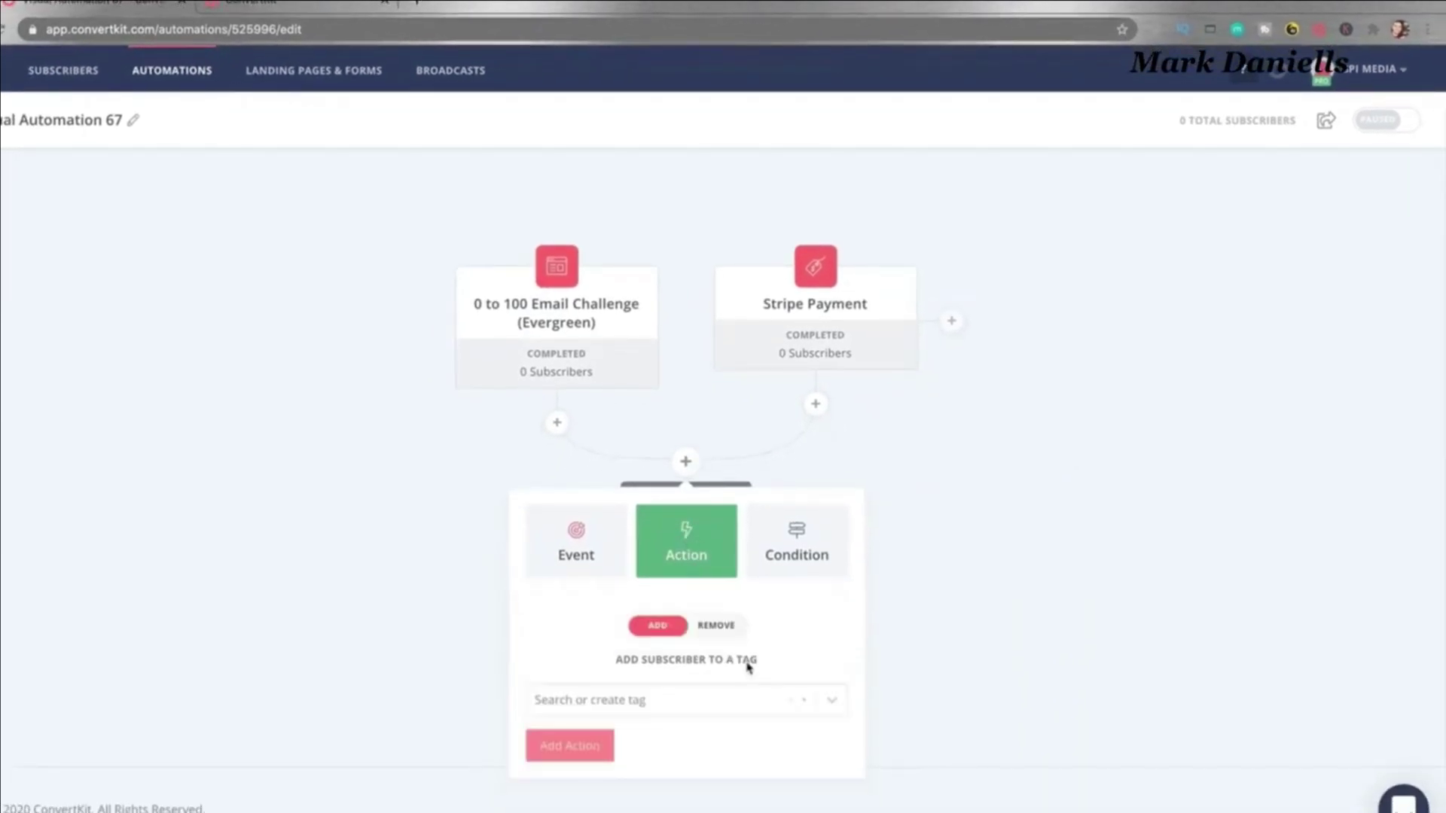
left_click(640, 708)
type("10")
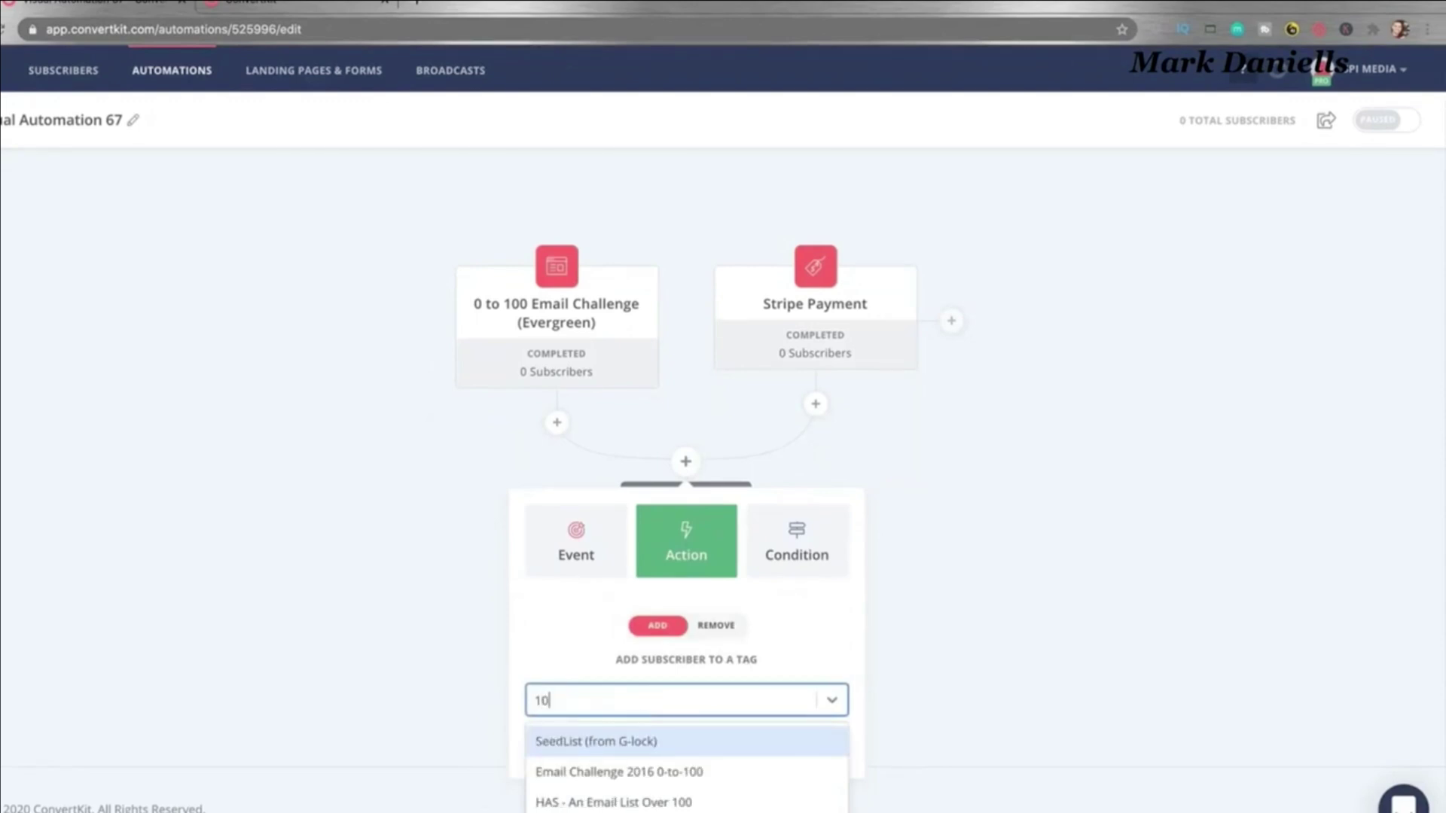
left_click(597, 771)
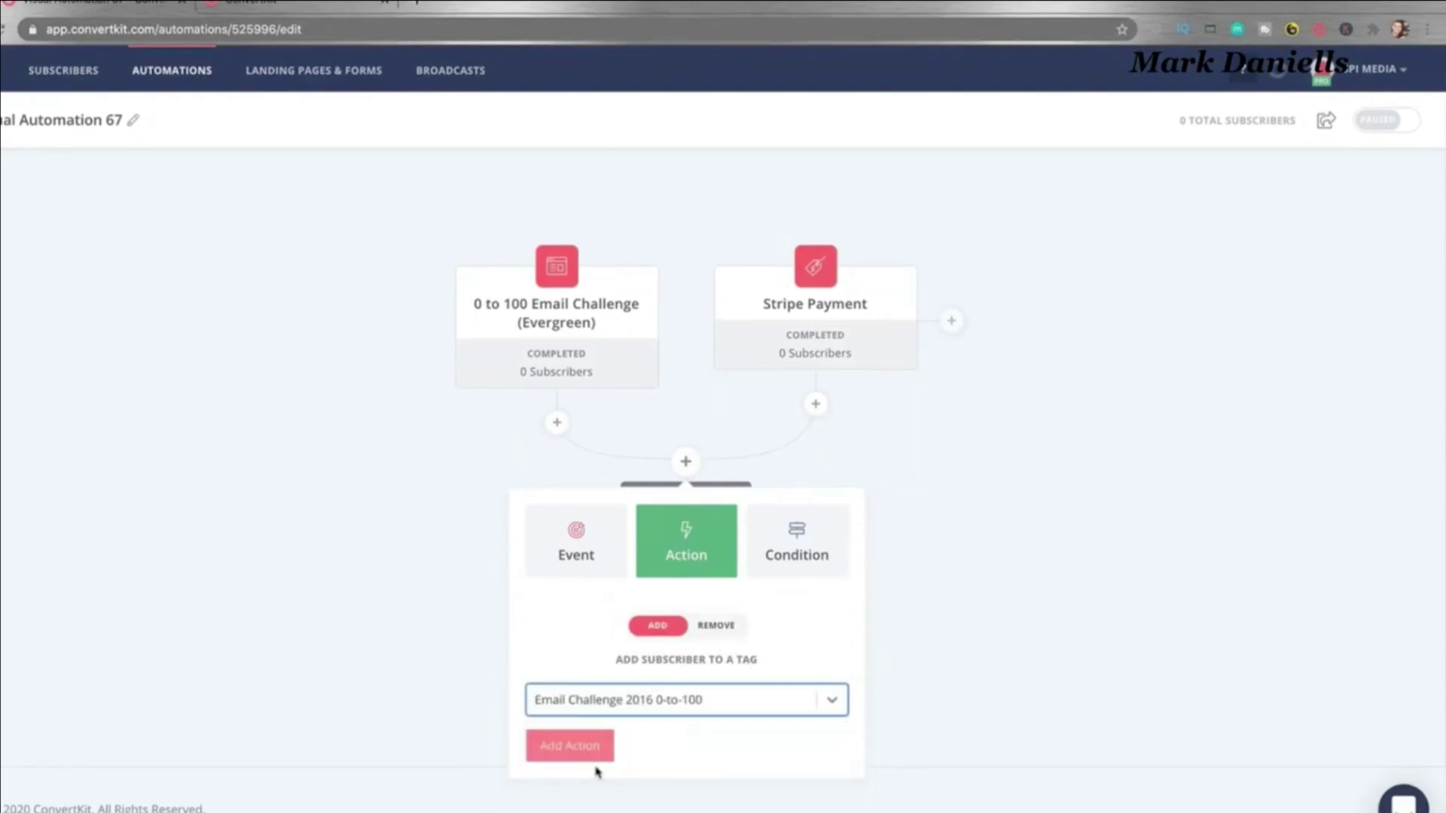
left_click(581, 745)
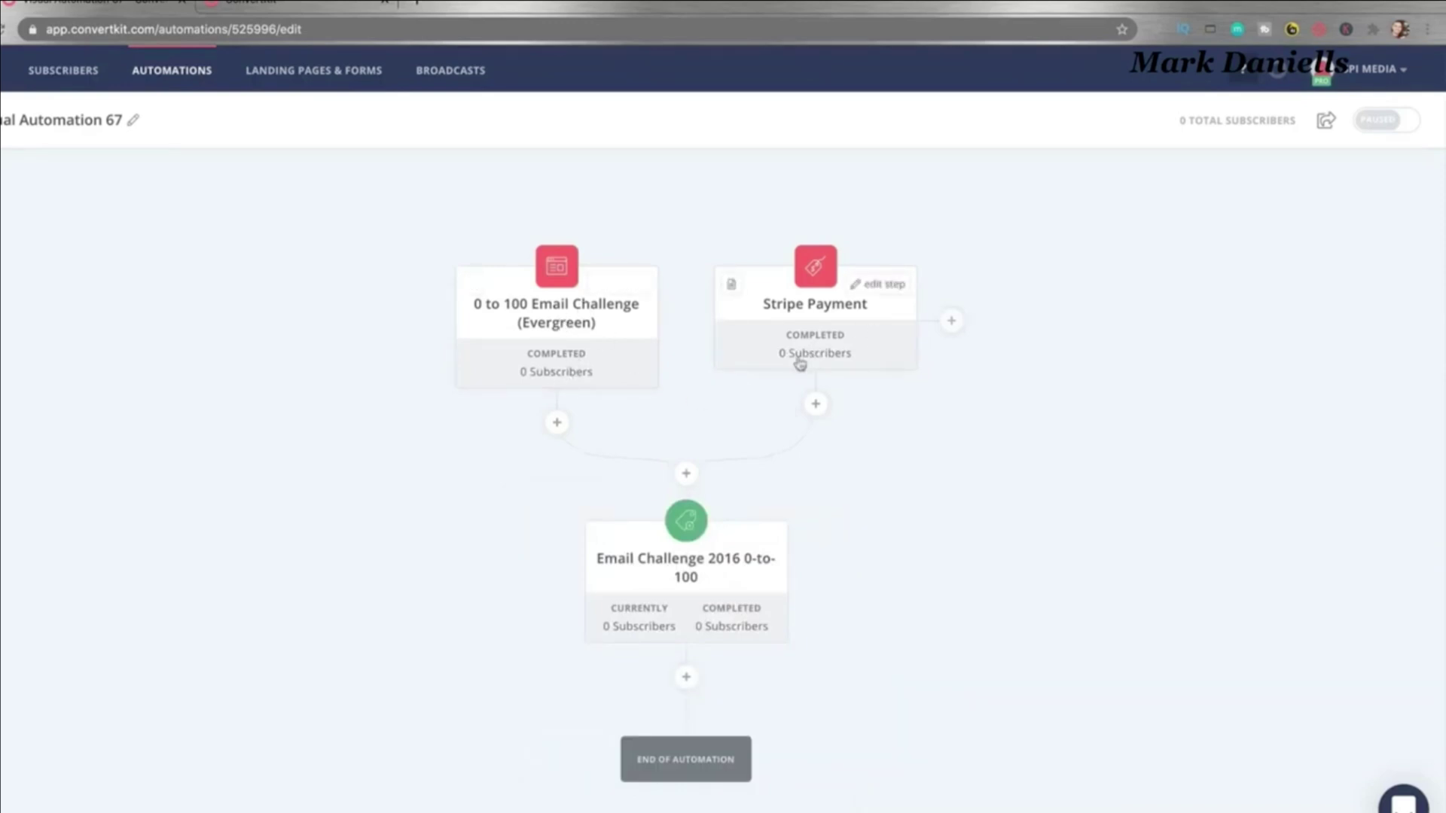
Begin a new step below the tag step
scroll(712, 564, "down", 2)
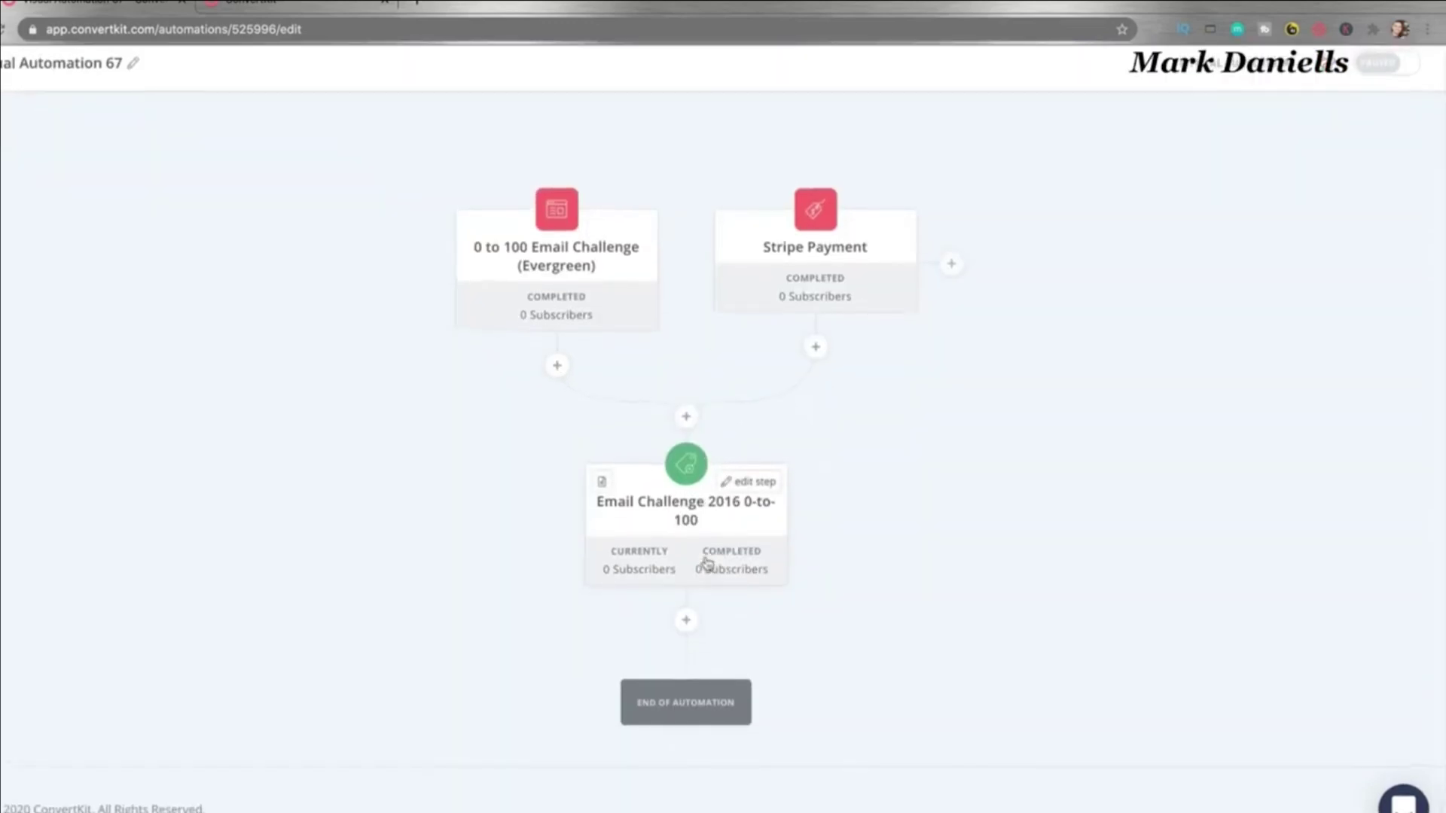
left_click(698, 628)
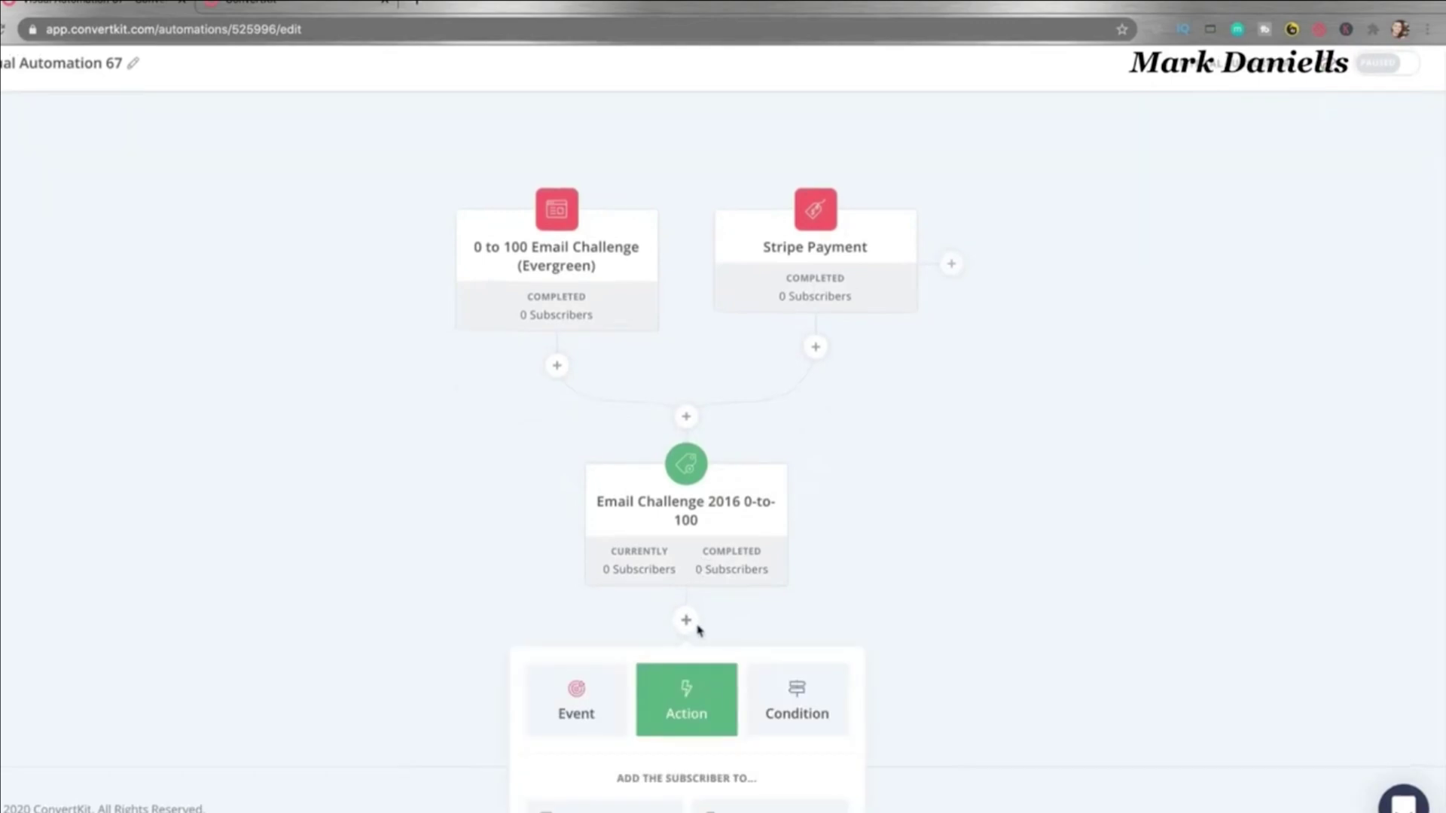
scroll(693, 630, "down", 5)
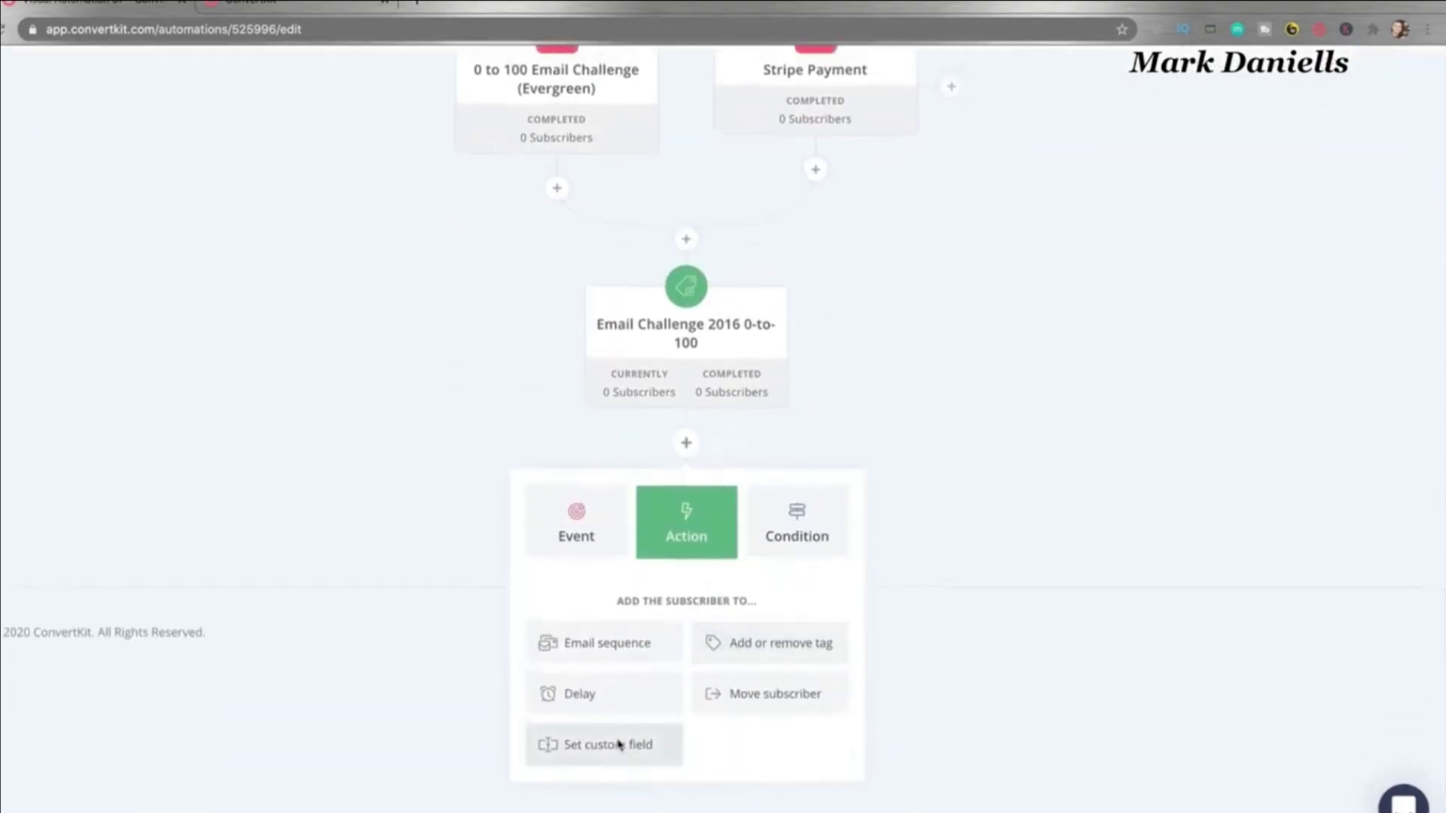
Add a 2-day delay step after the tag step
left_click(611, 646)
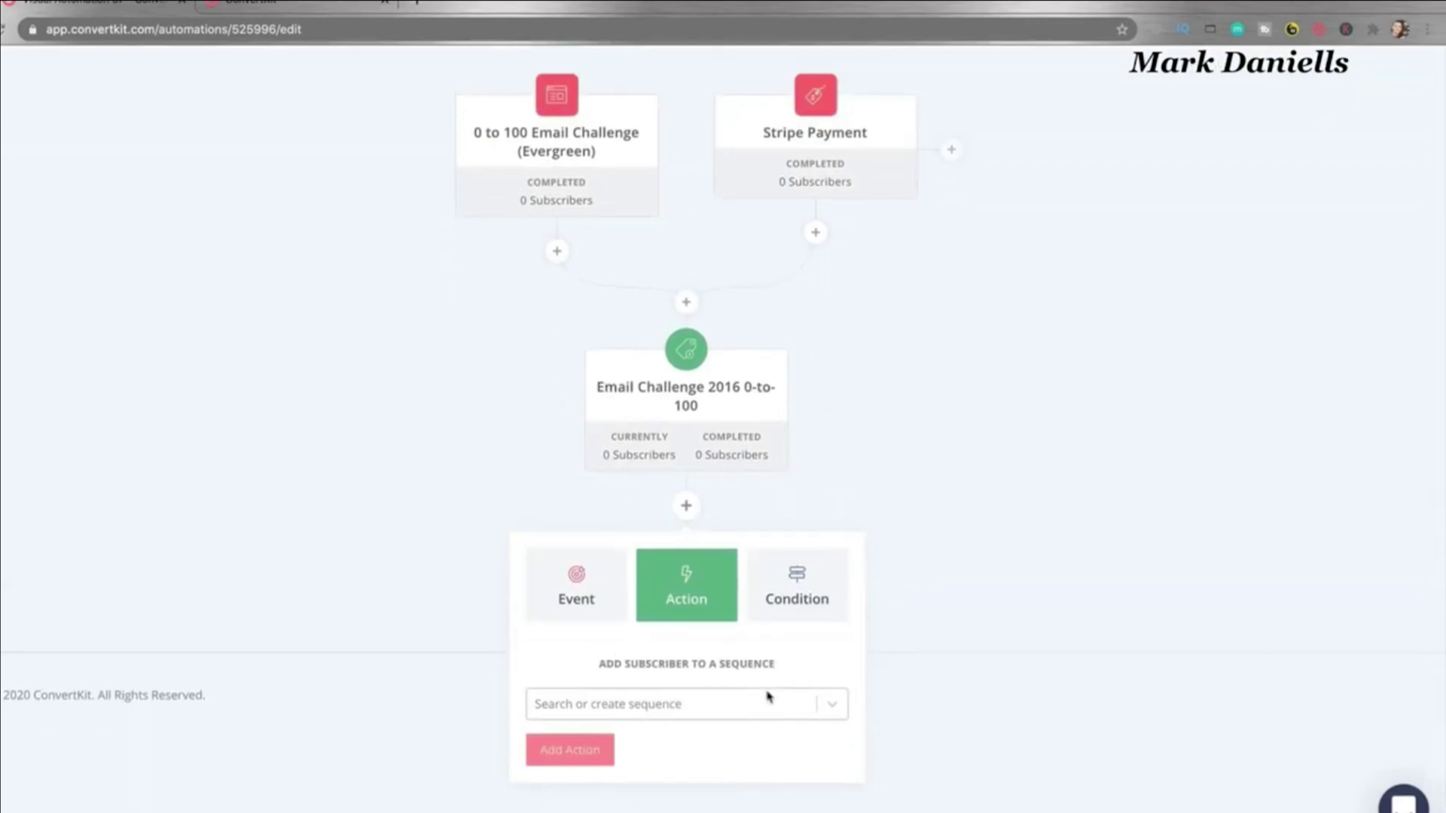
left_click(686, 510)
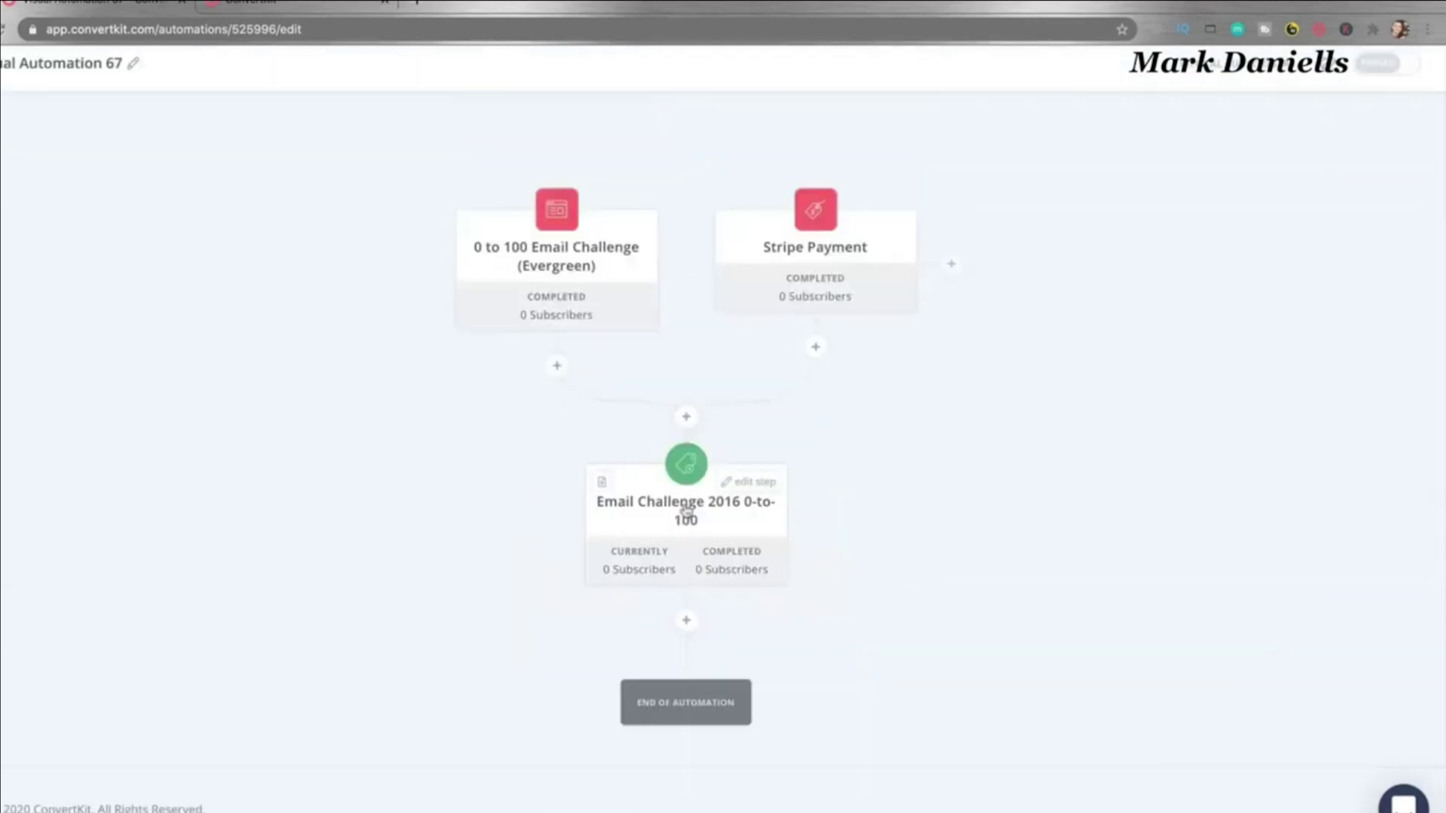
left_click(685, 619)
left_click(603, 692)
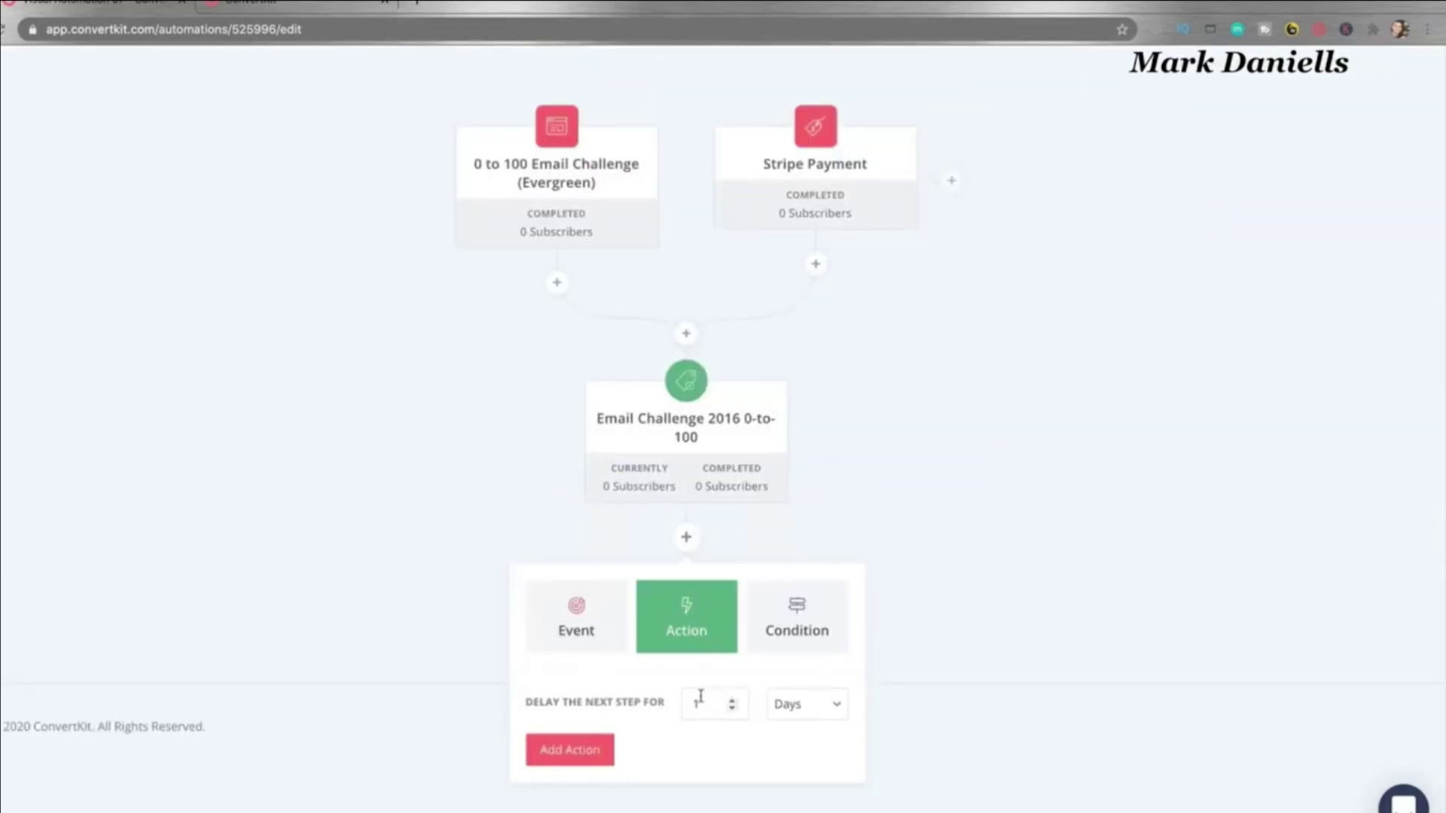
left_click(587, 749)
After the delay, add subscribers to a newly created sequence named Test Sequence 2
left_click(685, 727)
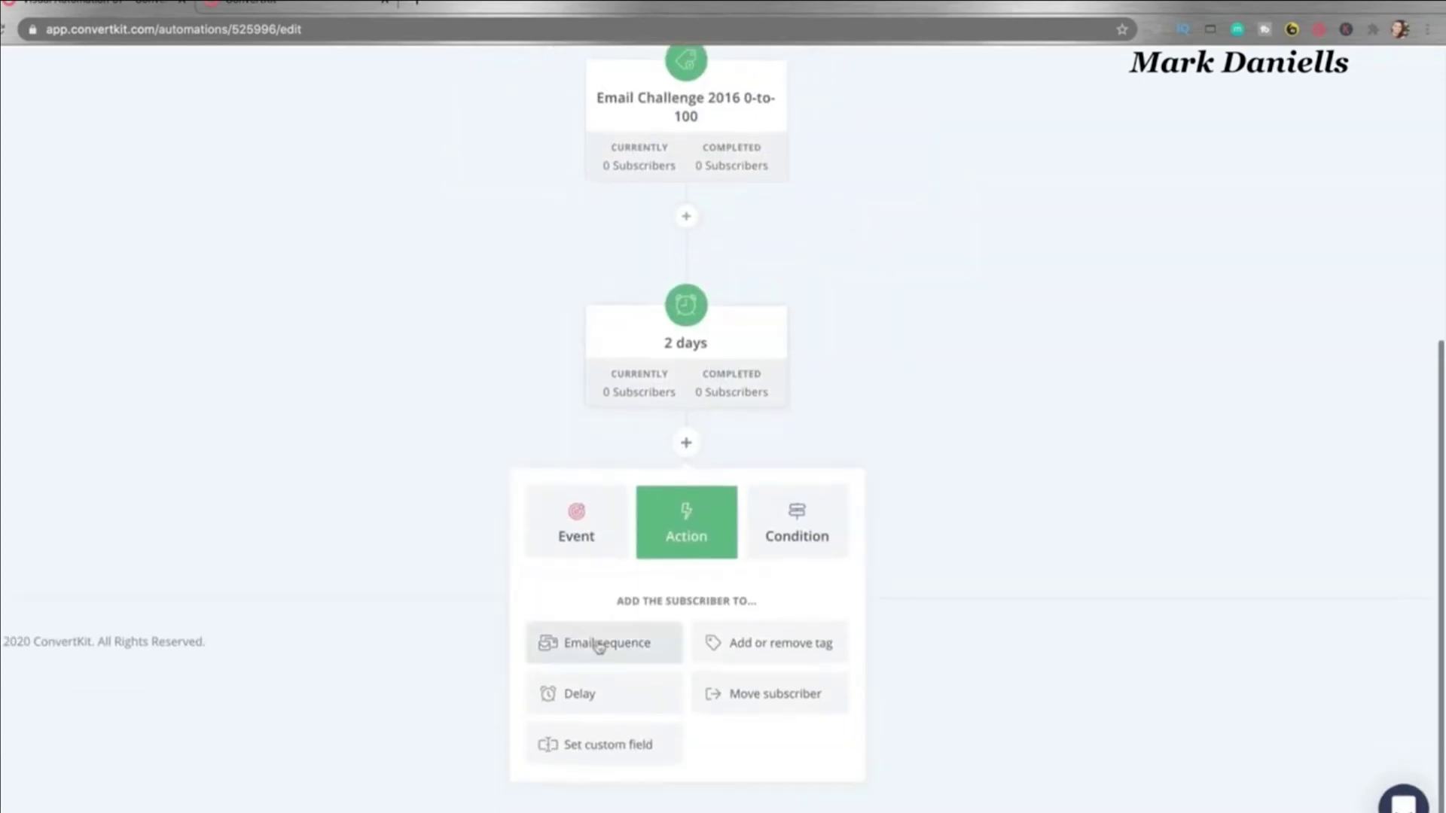
left_click(597, 645)
left_click(597, 703)
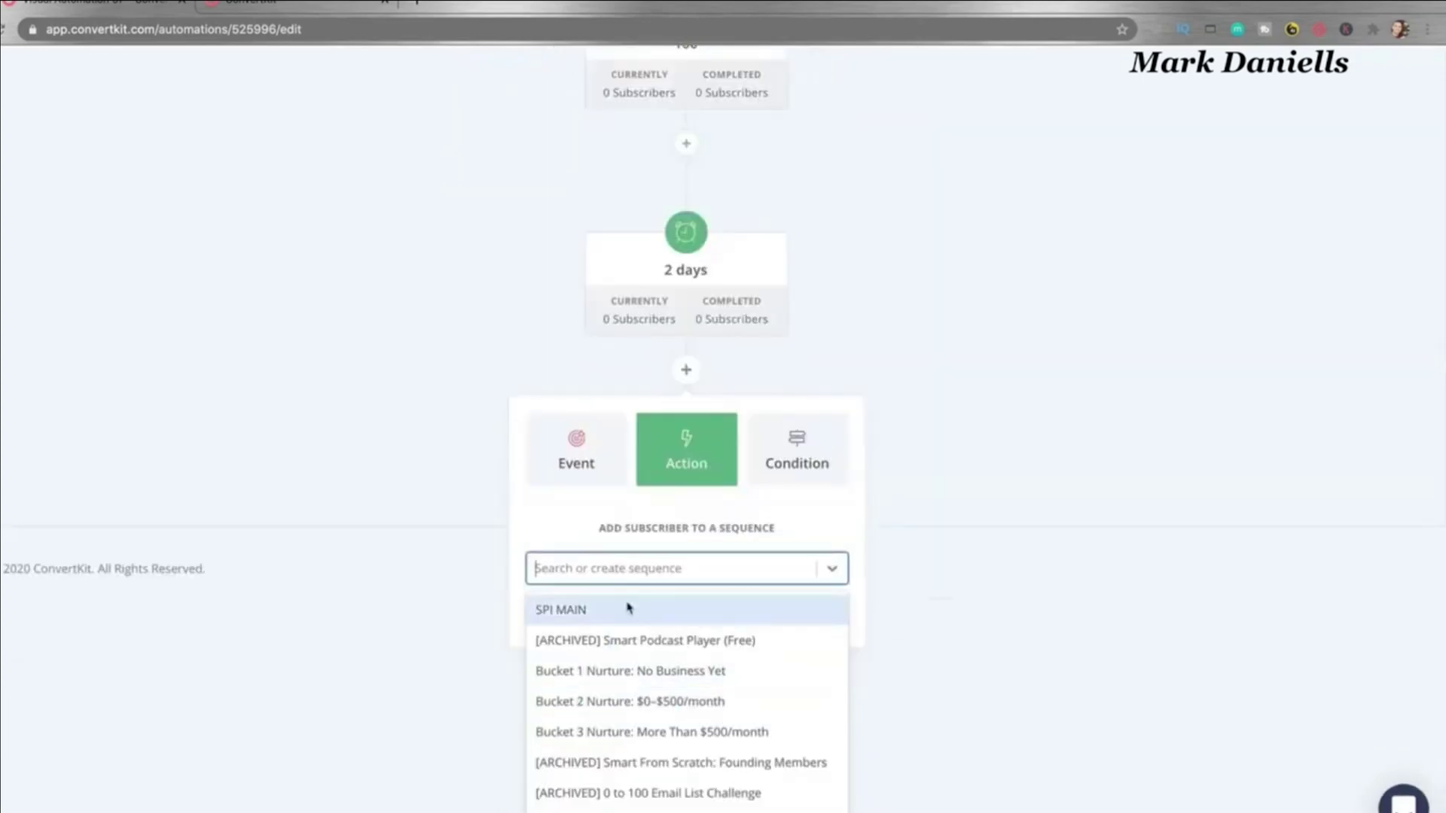
type("test")
left_click(591, 776)
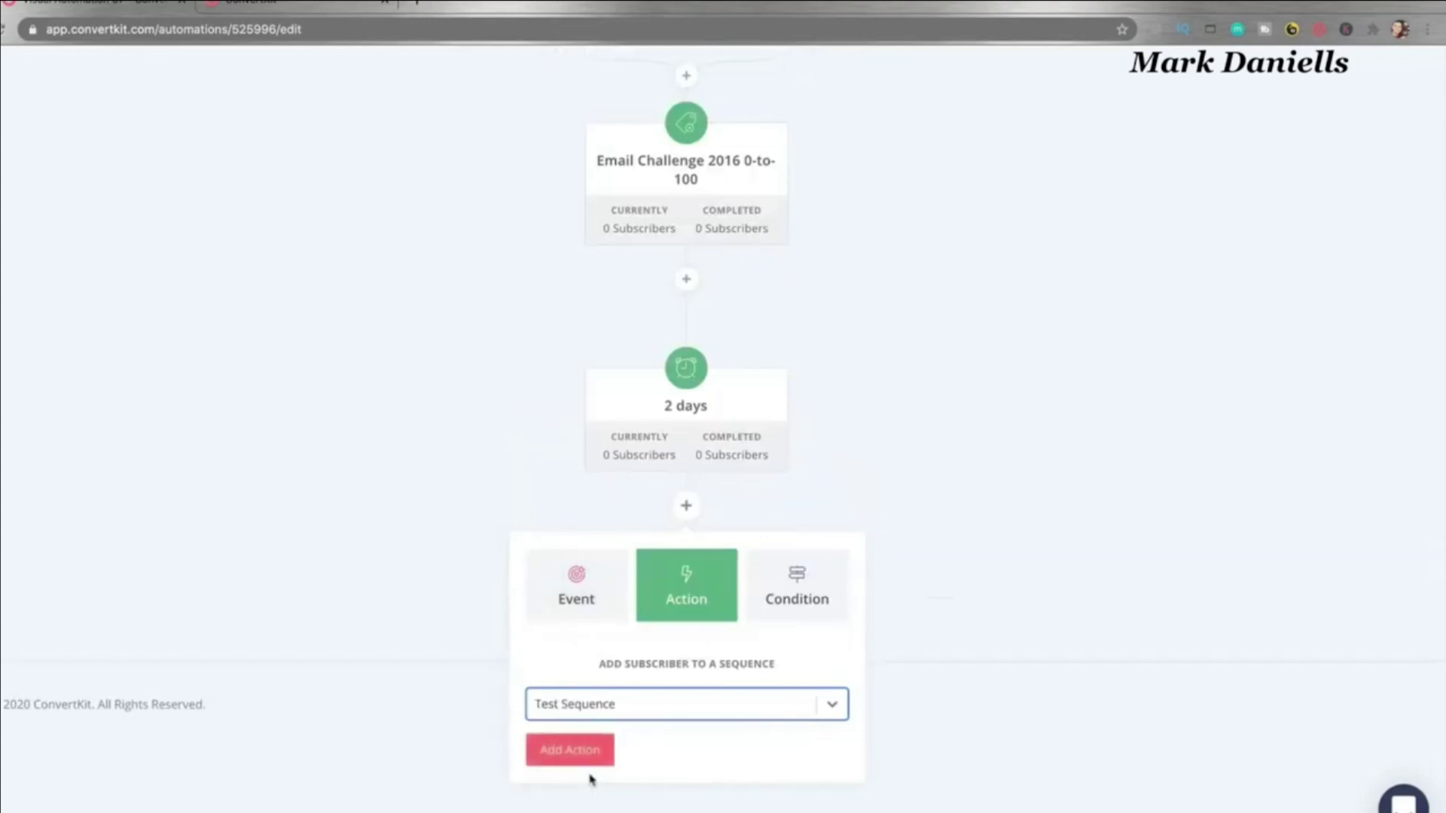
left_click(700, 706)
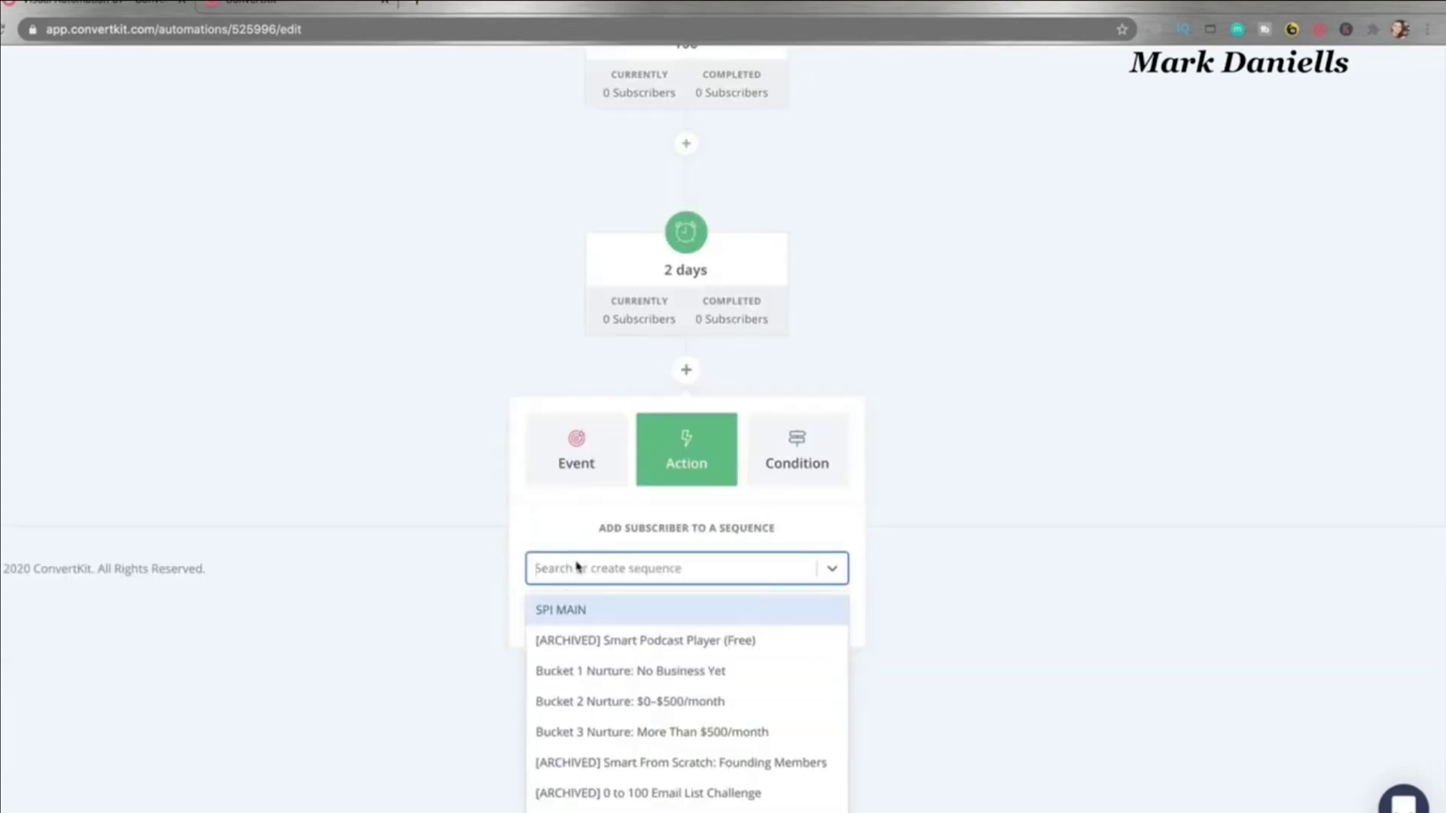
type("Test Sequence")
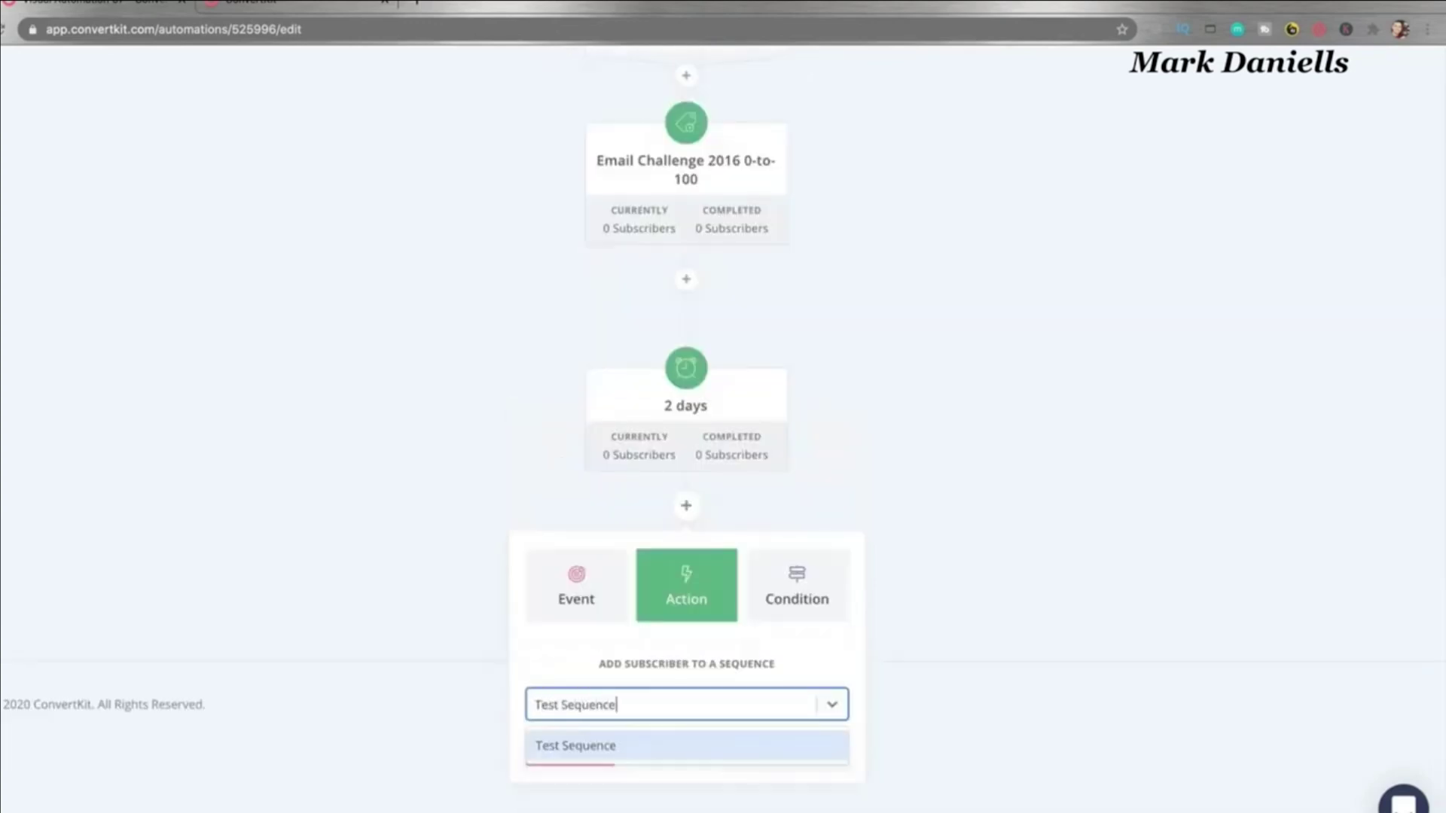
type(" 2")
key("Return")
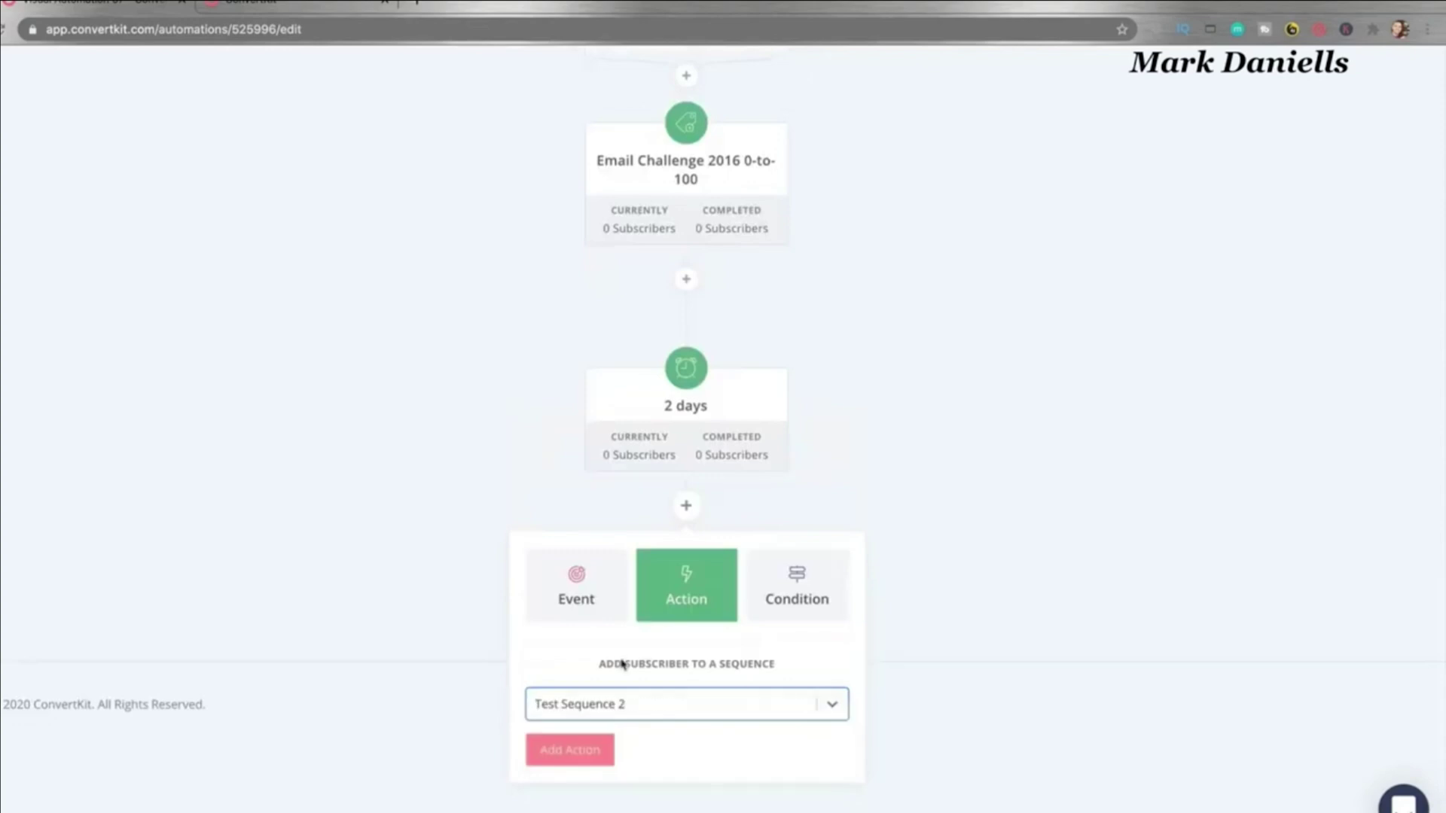
left_click(595, 753)
scroll(751, 499, "down", 1)
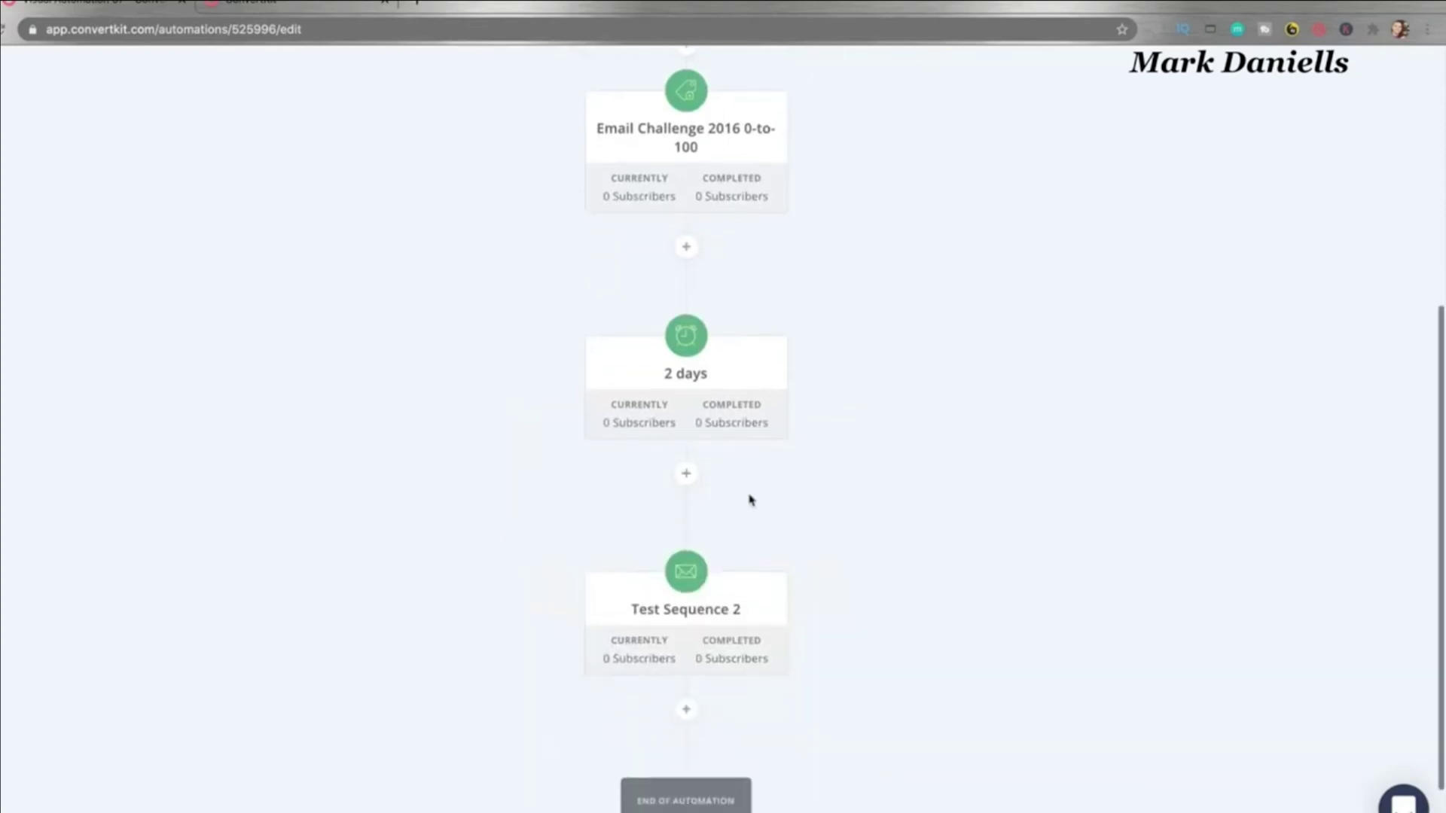
scroll(751, 499, "up", 6)
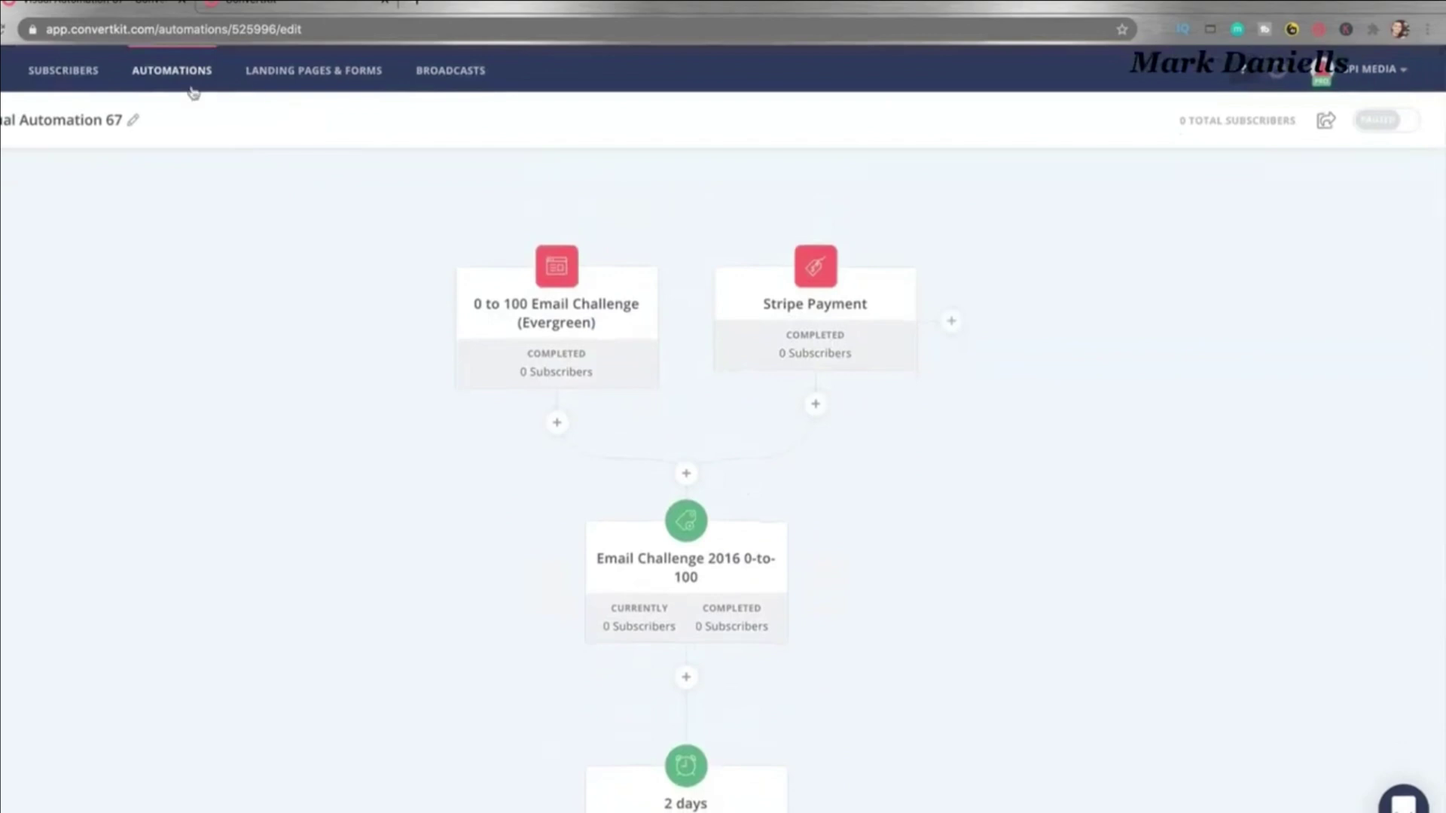
scroll(549, 284, "down", 7)
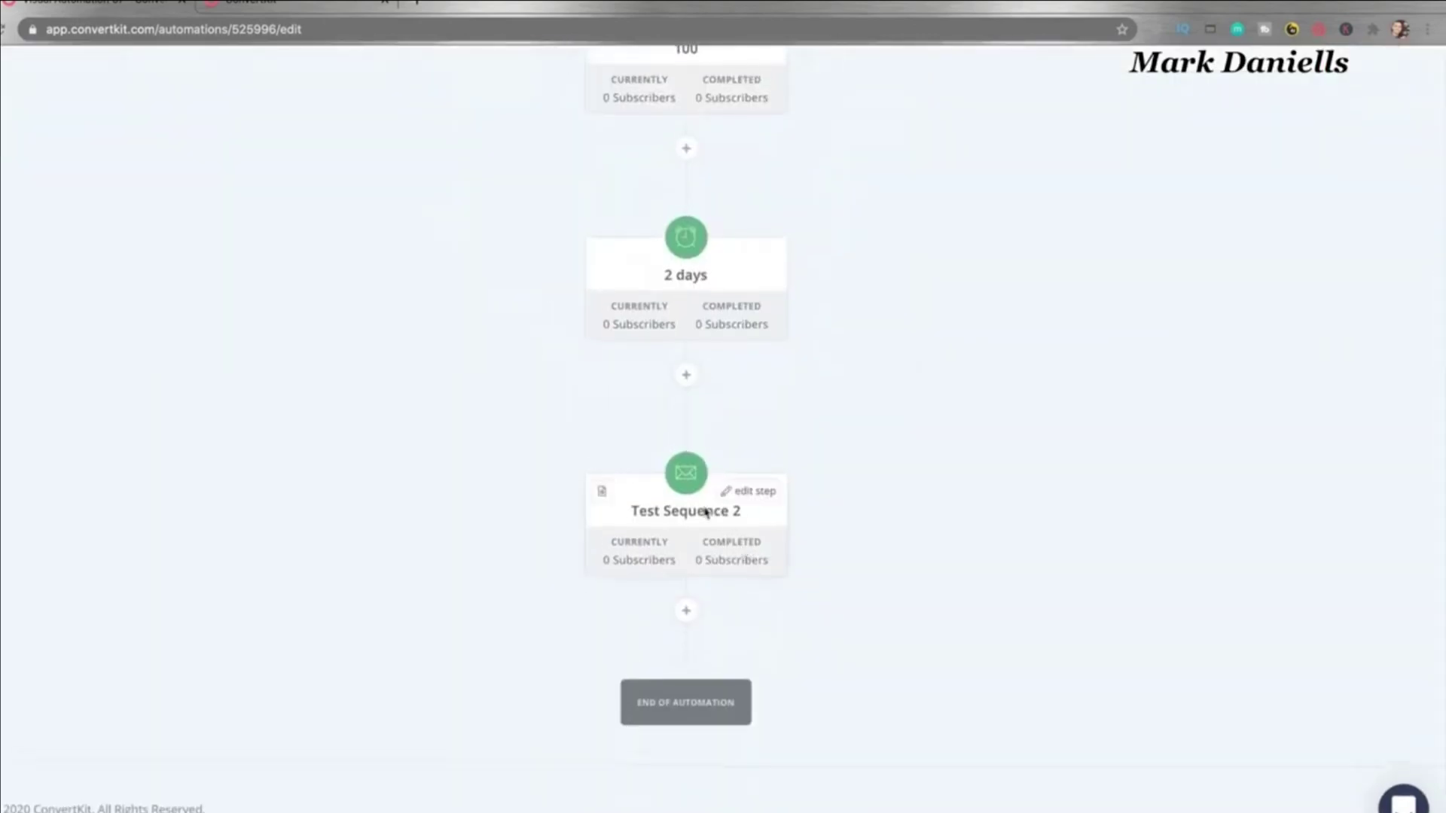
Set Test Sequence 2's first email to send immediately (0 days)
left_click(648, 514)
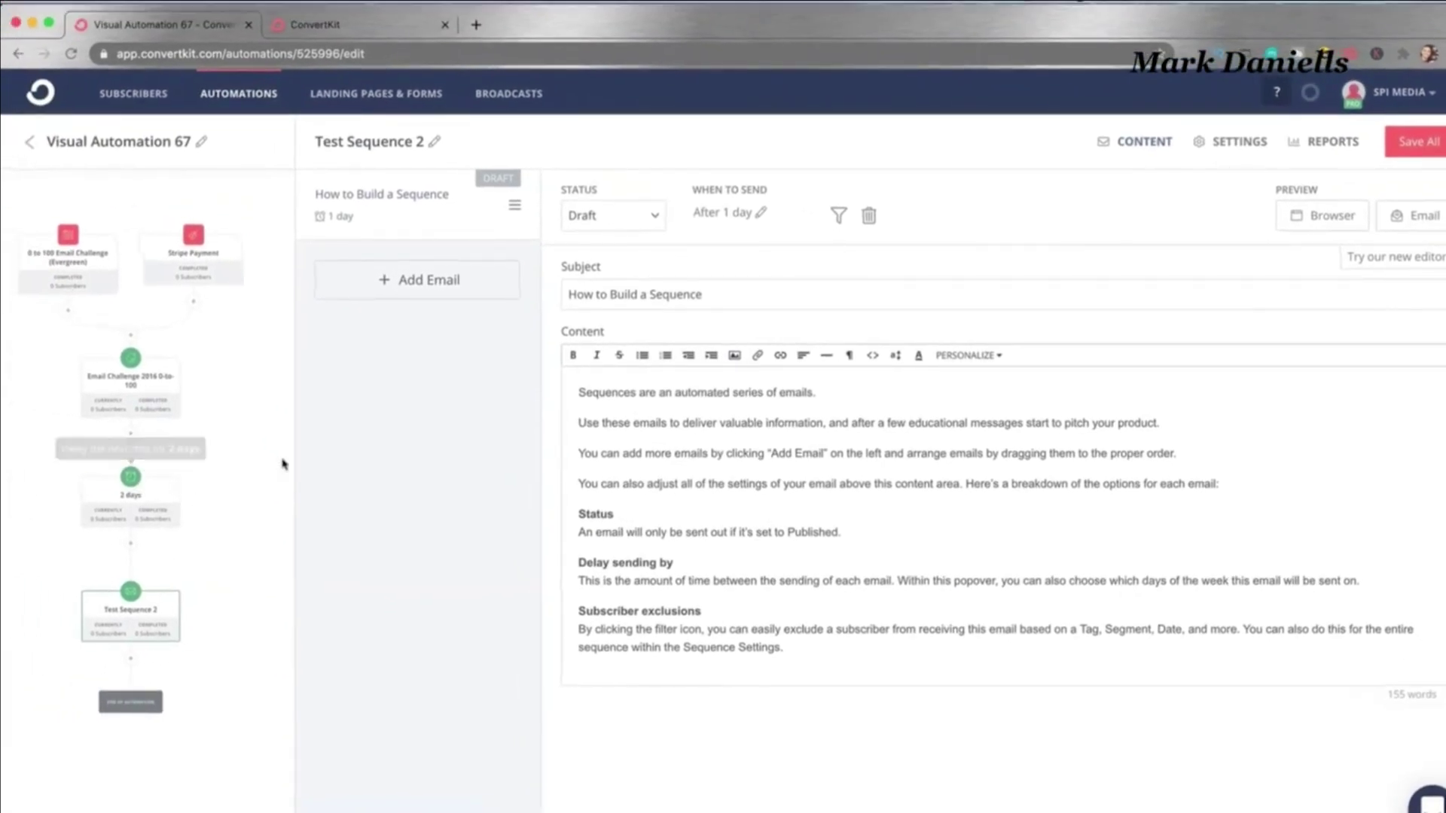
left_click(761, 216)
left_click(700, 269)
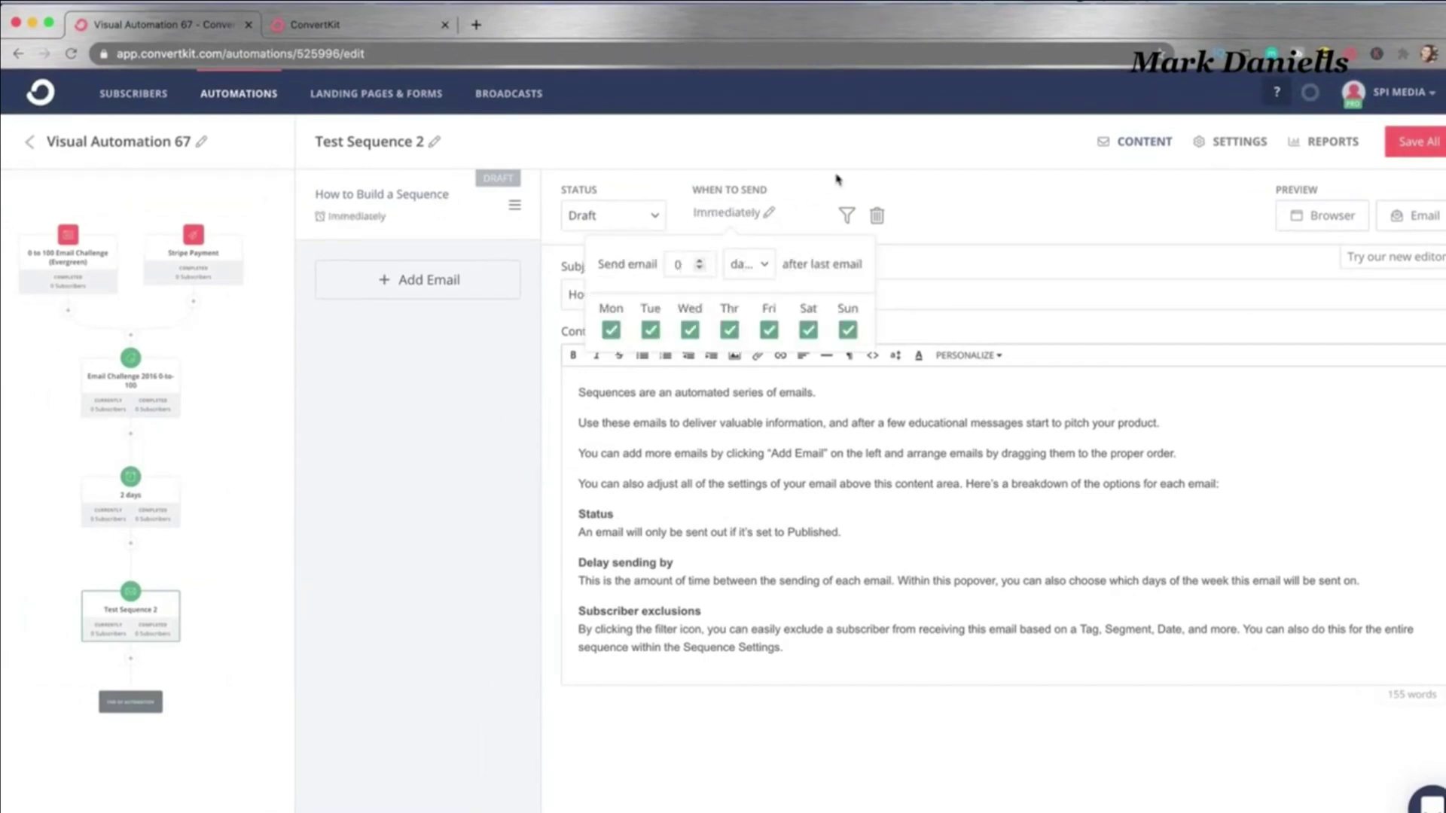
Add two draft emails, one after 7 days and one after 1 day, and reorder them
left_click(452, 280)
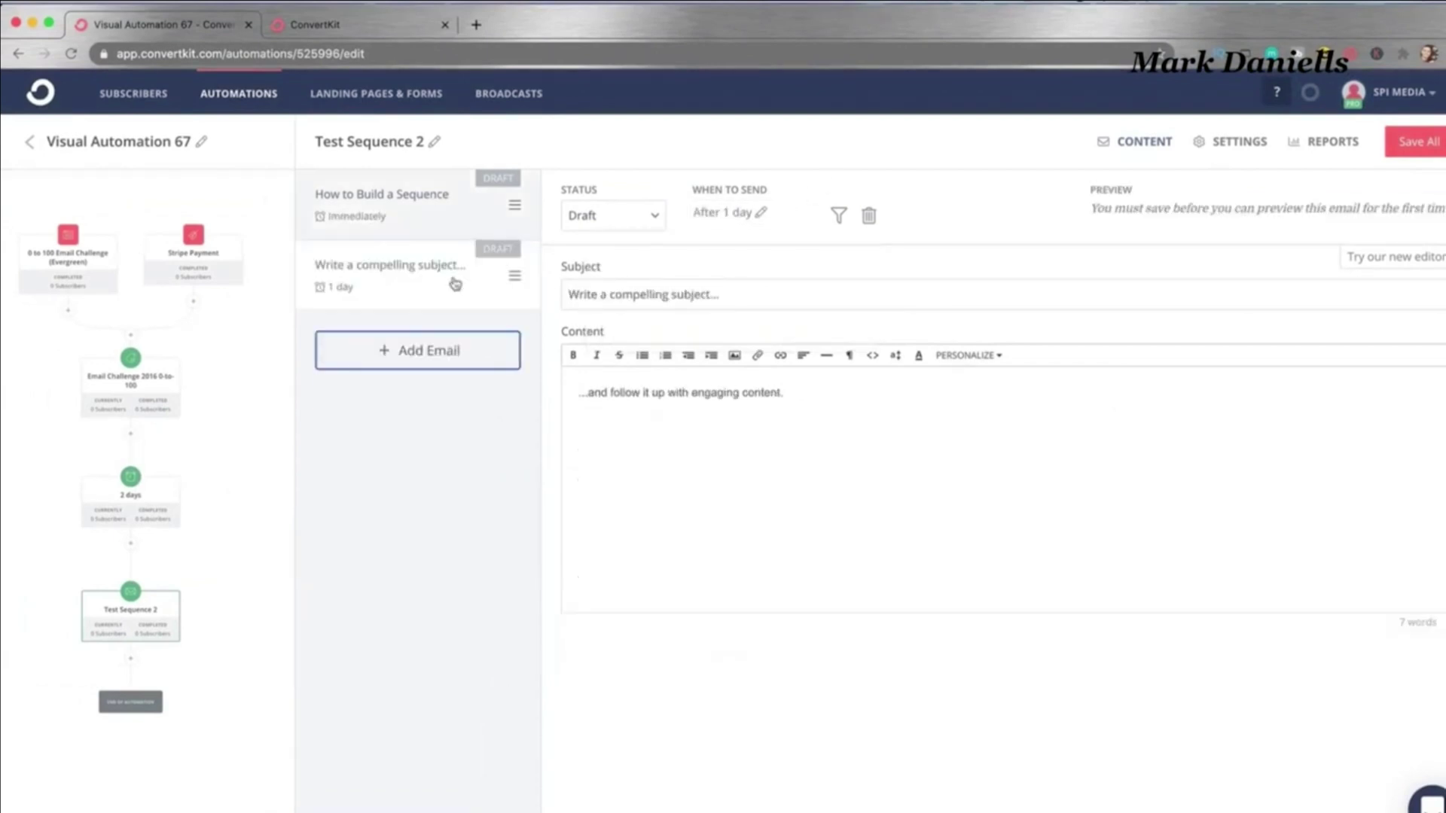
left_click(761, 213)
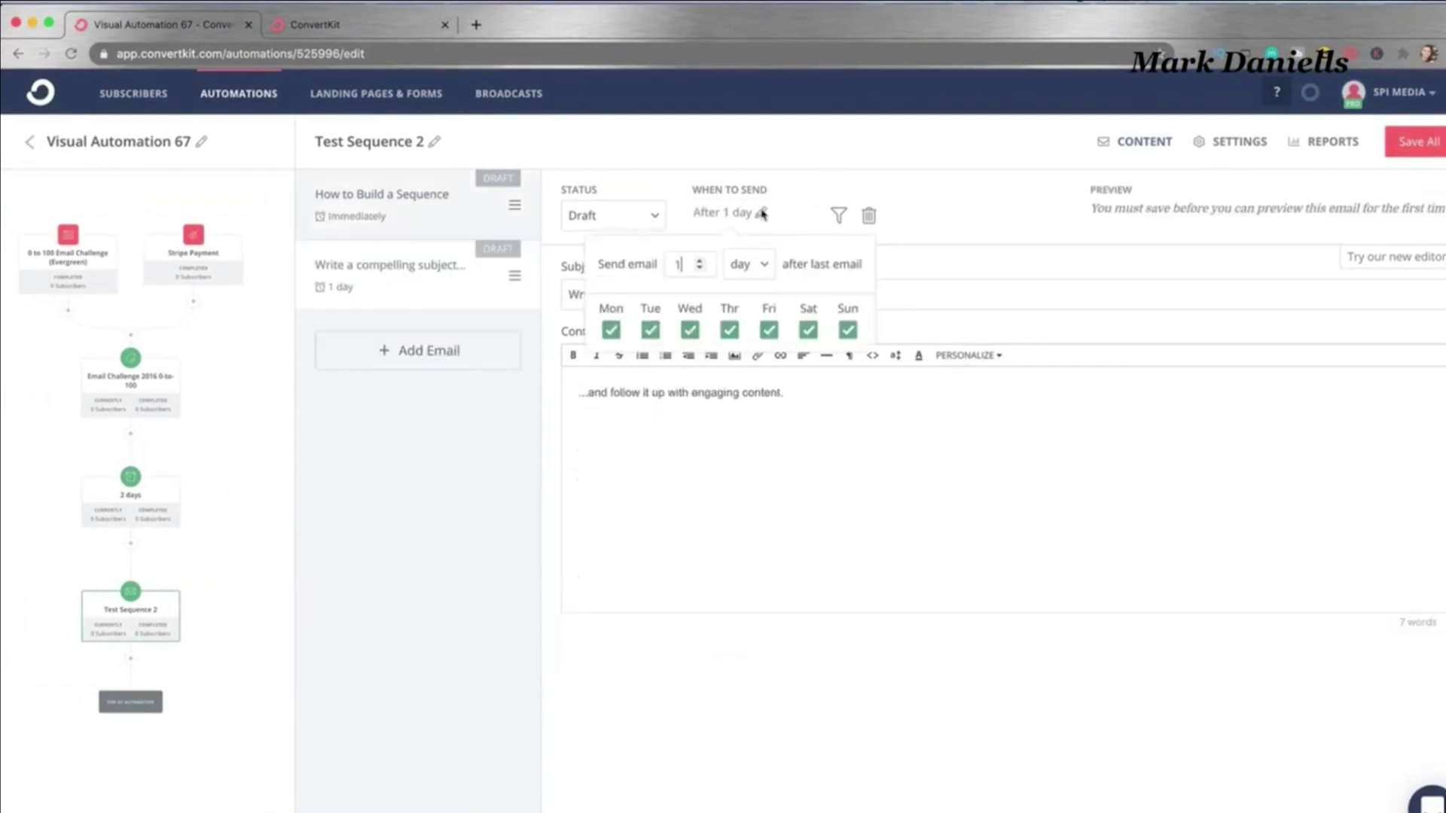
left_click(436, 351)
left_click(762, 214)
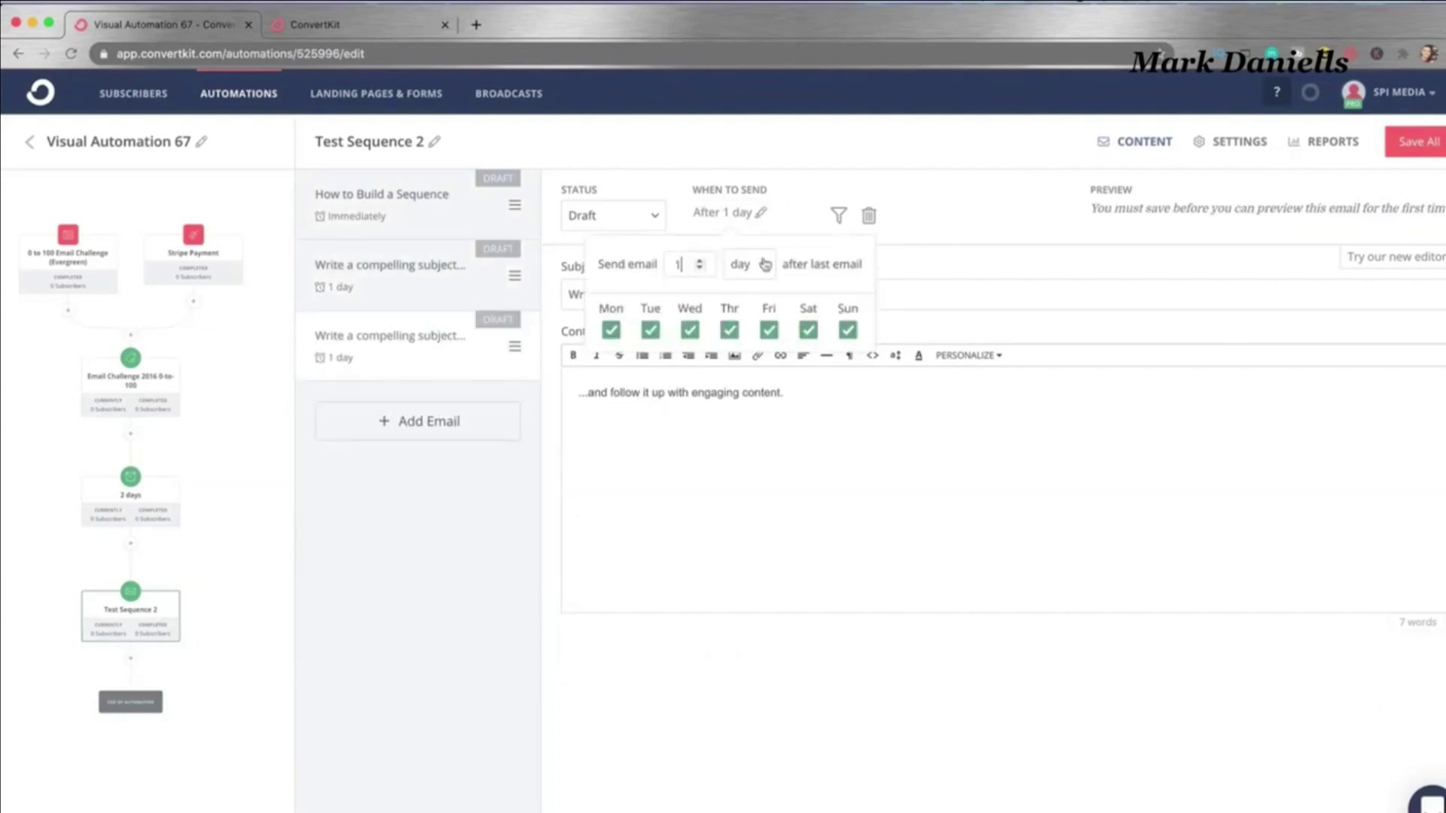
left_click(436, 416)
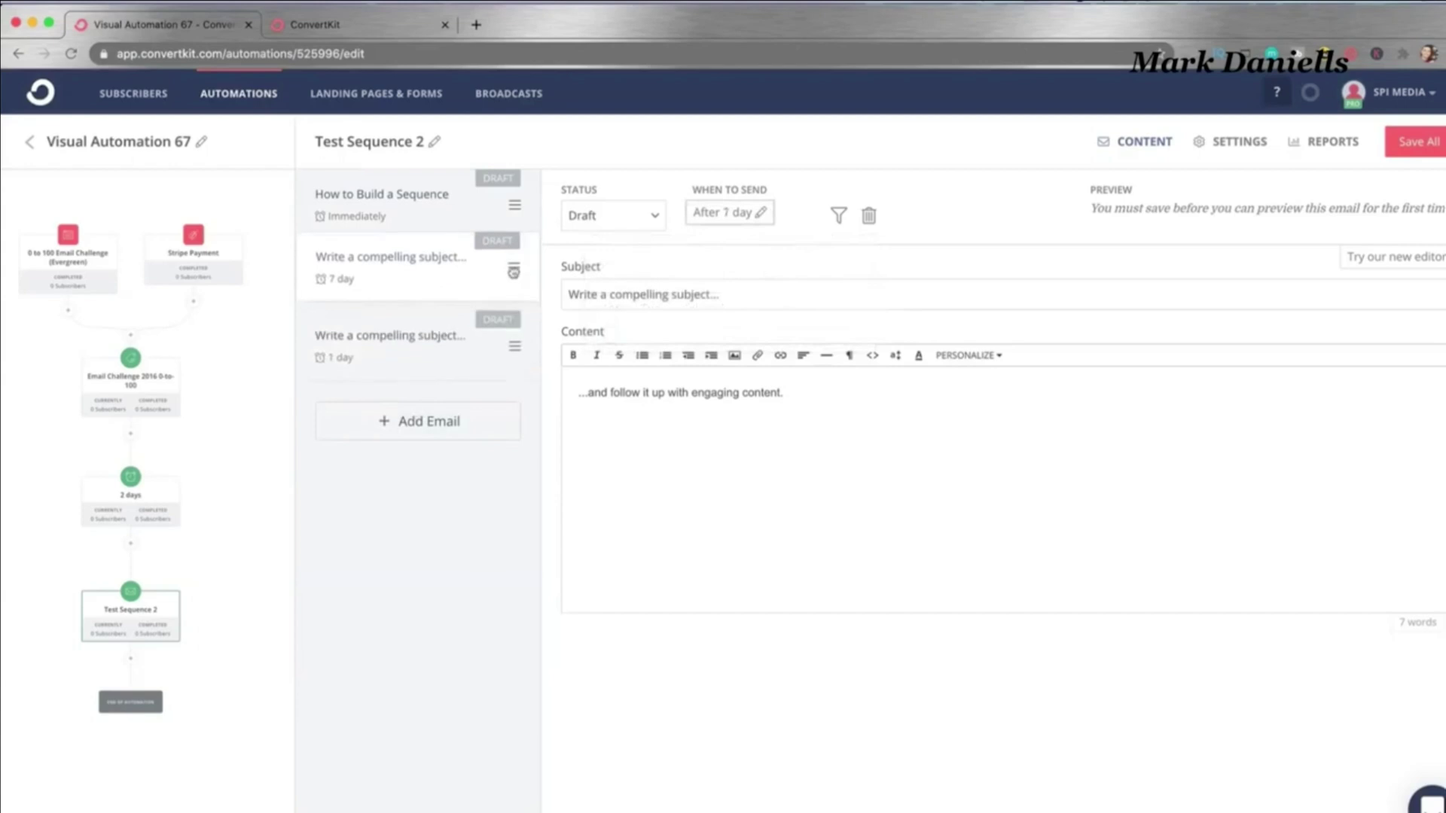
left_click_drag(506, 420, 504, 205)
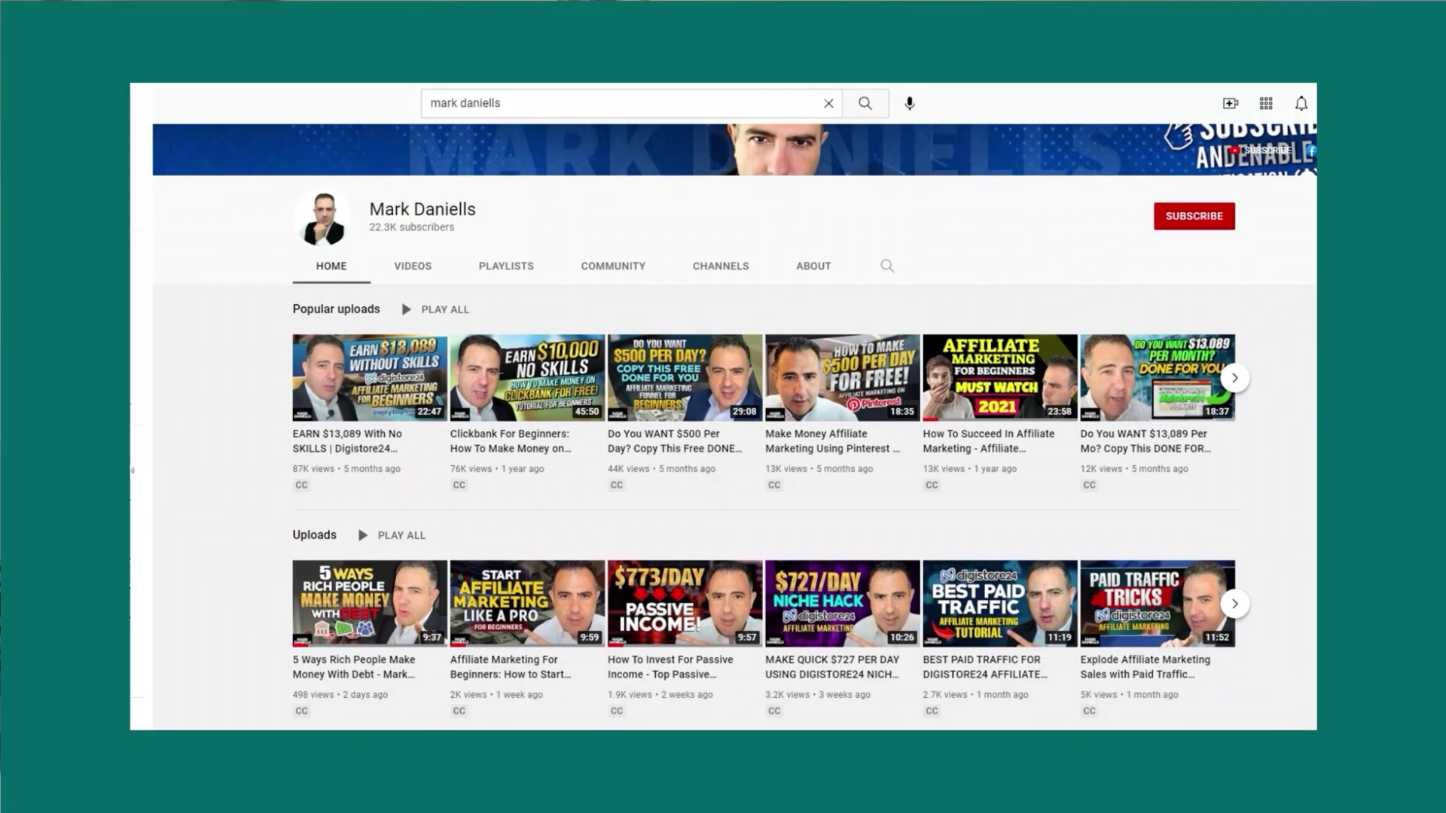
scroll(723, 452, "down", 5)
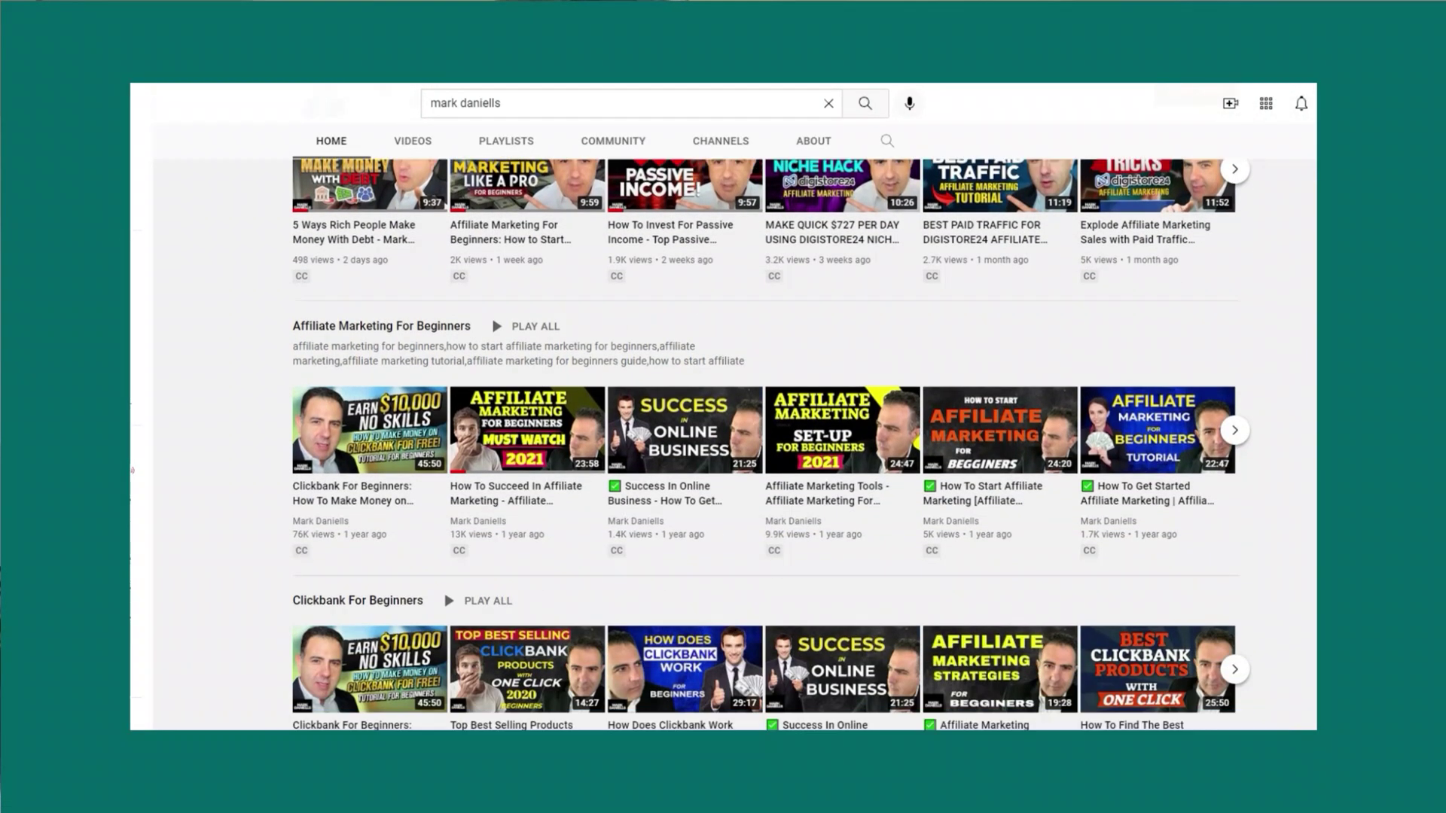
scroll(723, 452, "down", 8)
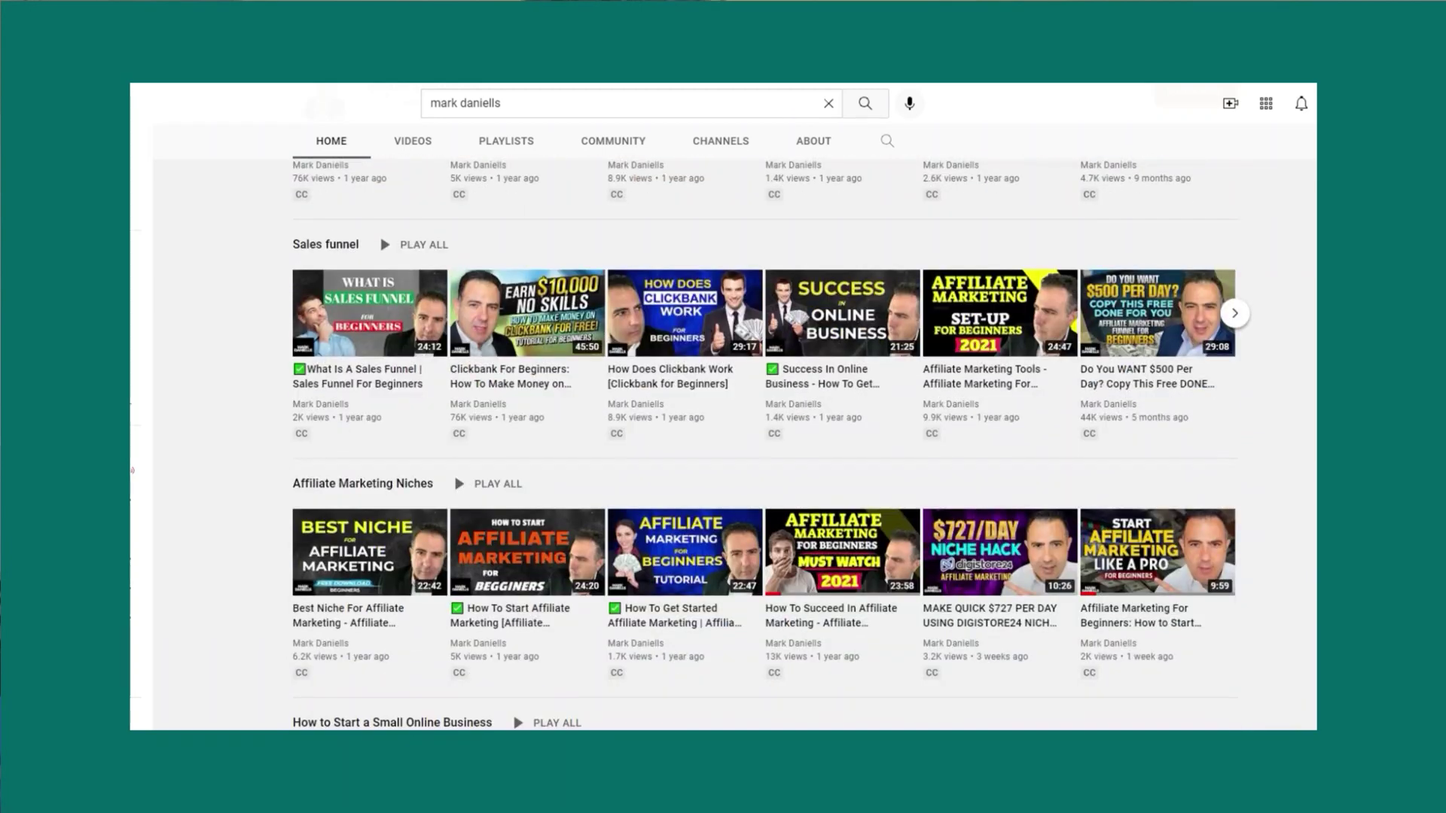
scroll(723, 452, "down", 4)
scroll(723, 451, "down", 5)
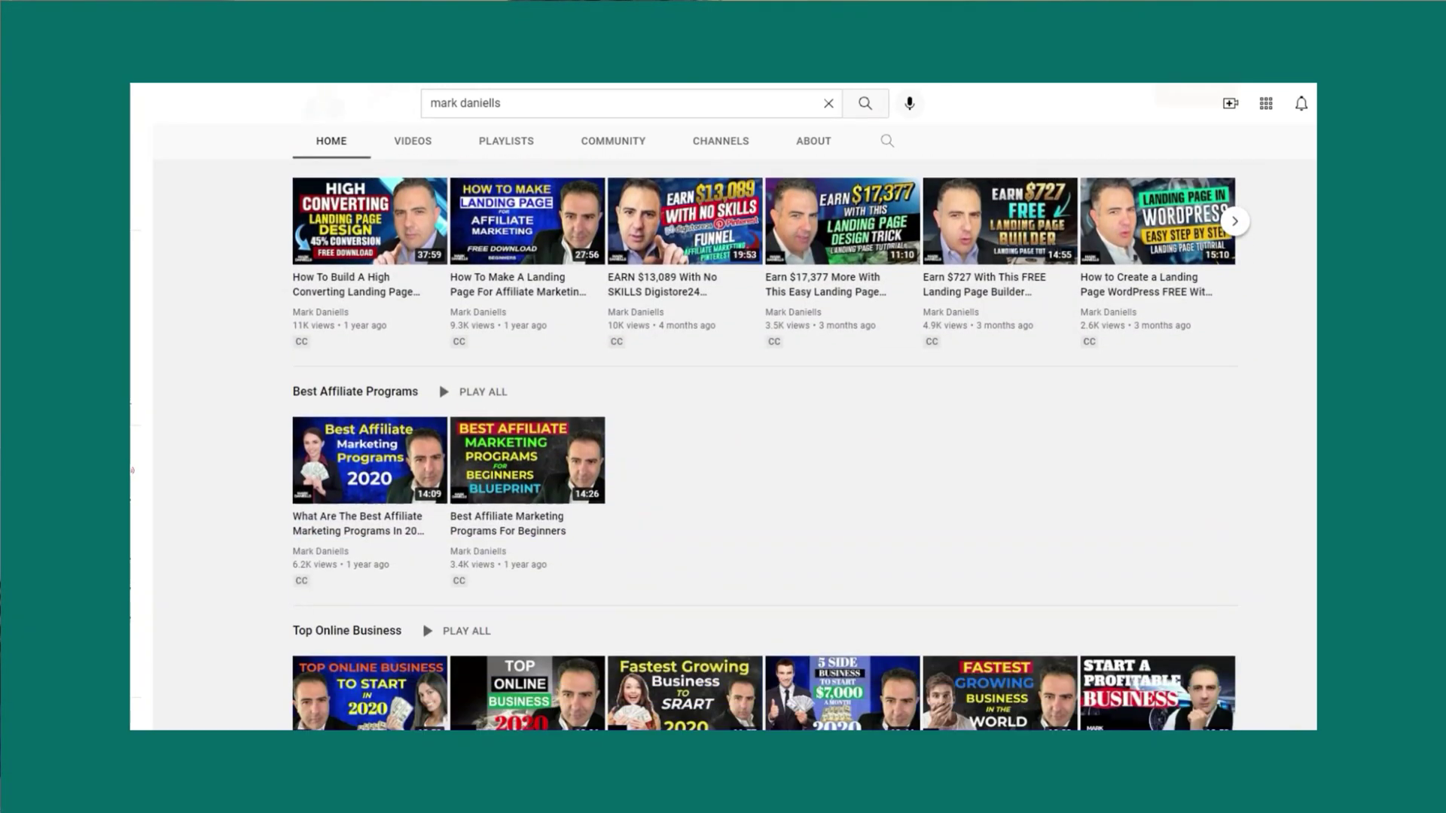